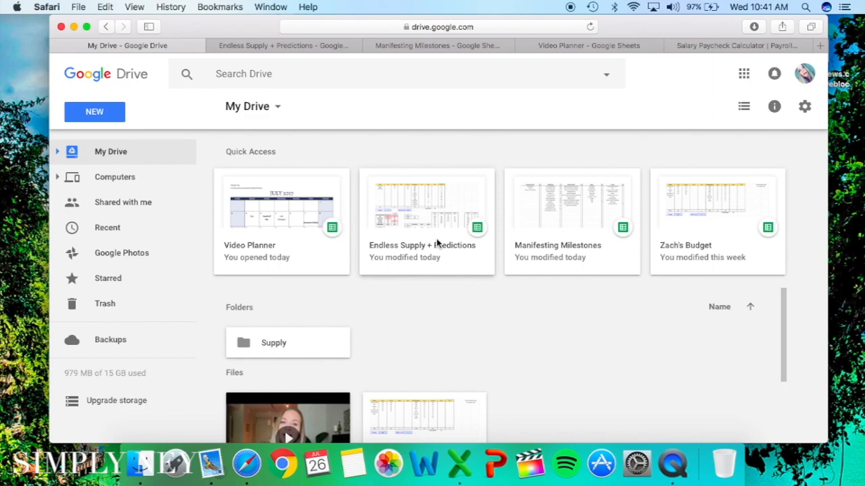
Step: Look over the Supply folder and the options for new items in My Drive
scroll(450, 324, "down", 1)
scroll(450, 326, "up", 1)
left_click(284, 356)
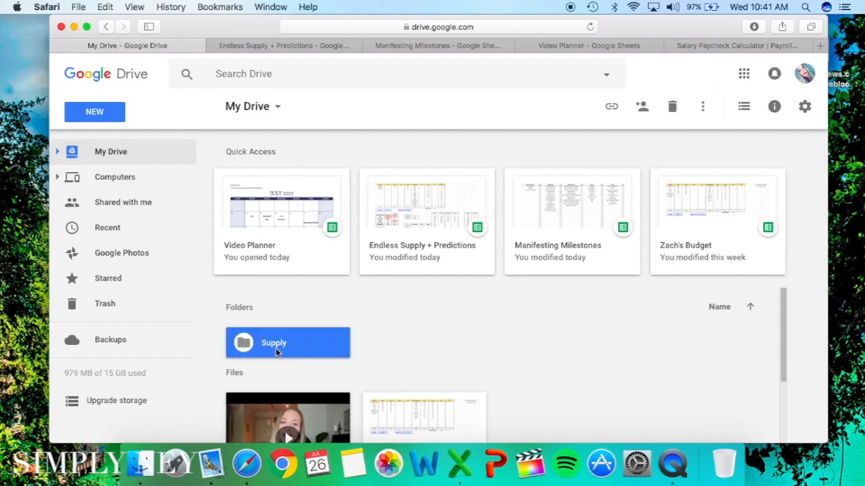
right_click(546, 324)
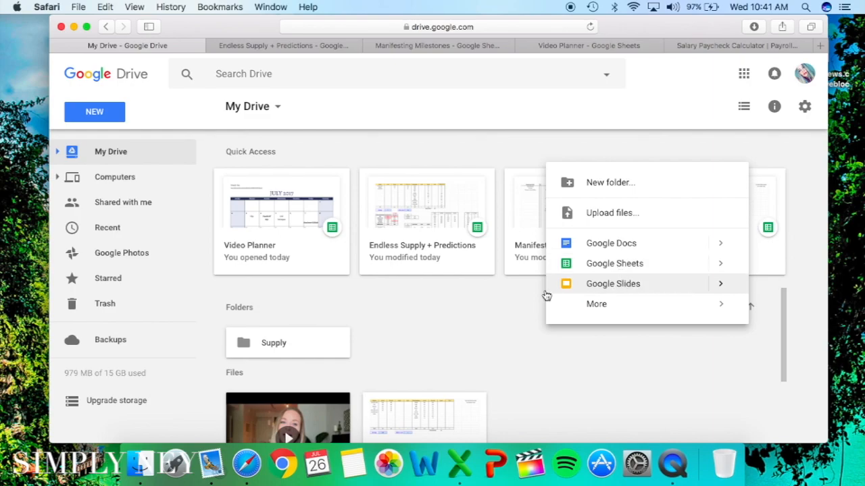
left_click(466, 304)
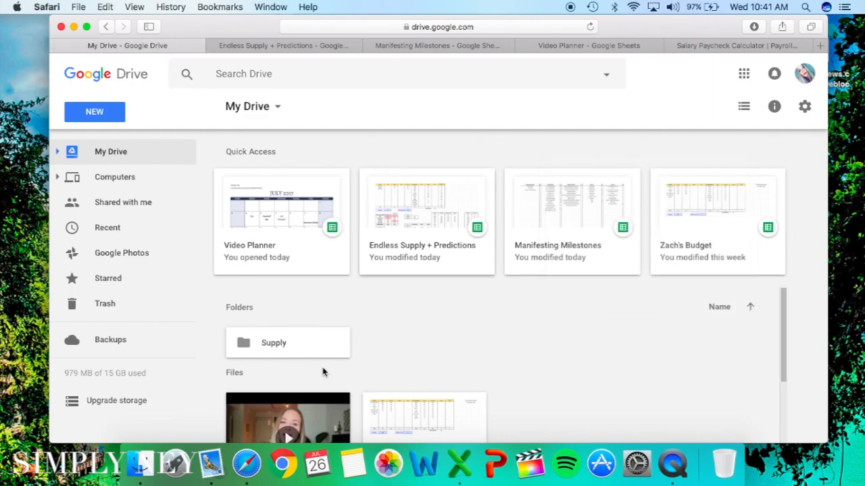
Step: Close the My Drive page and bring up the YouTube sheet of the Endless Supply + Predictions spreadsheet
left_click(56, 46)
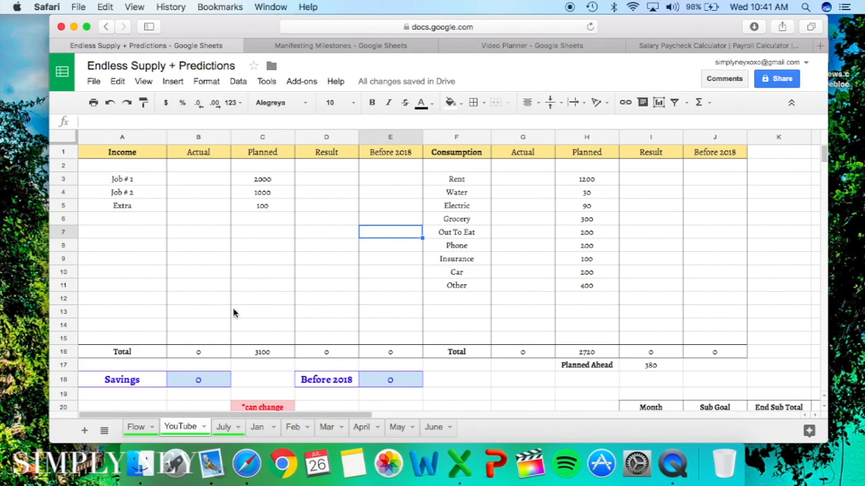
left_click(198, 235)
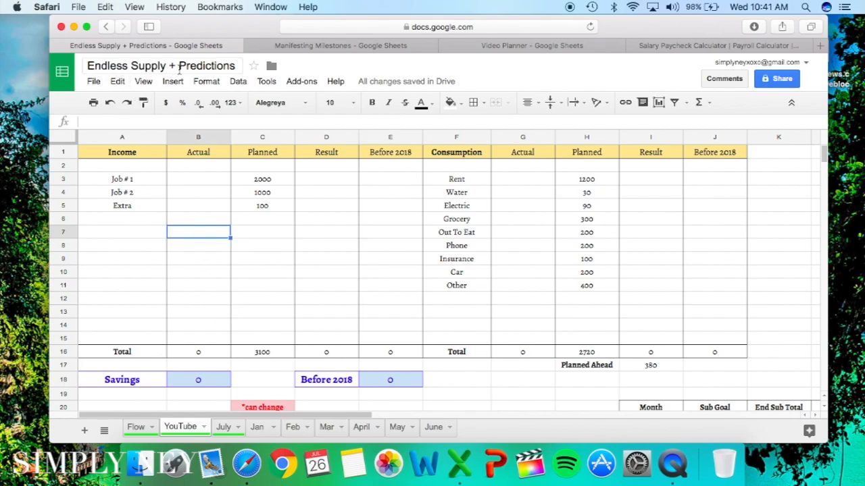
left_click(245, 258)
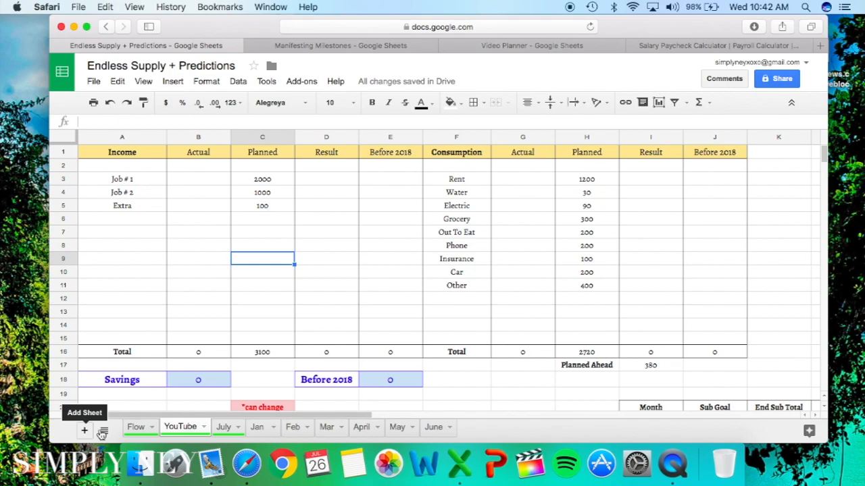
Step: Try out orange and red as the tab color of the YouTube sheet
right_click(179, 434)
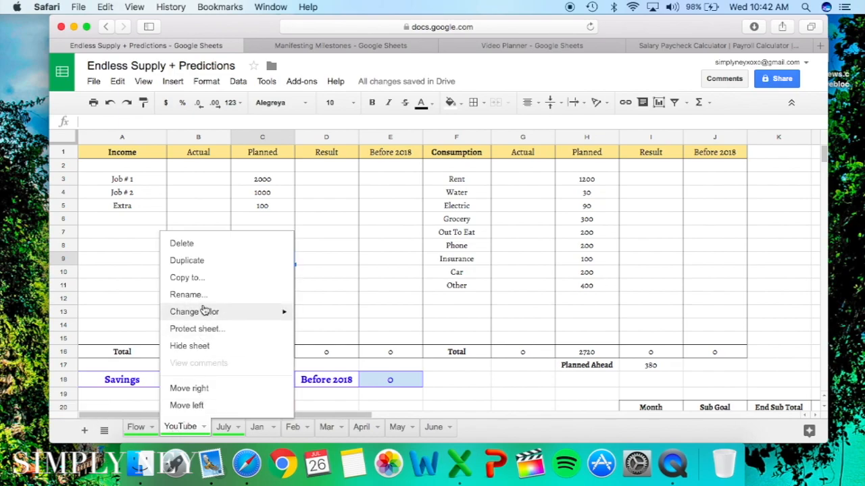
mouse_move(198, 311)
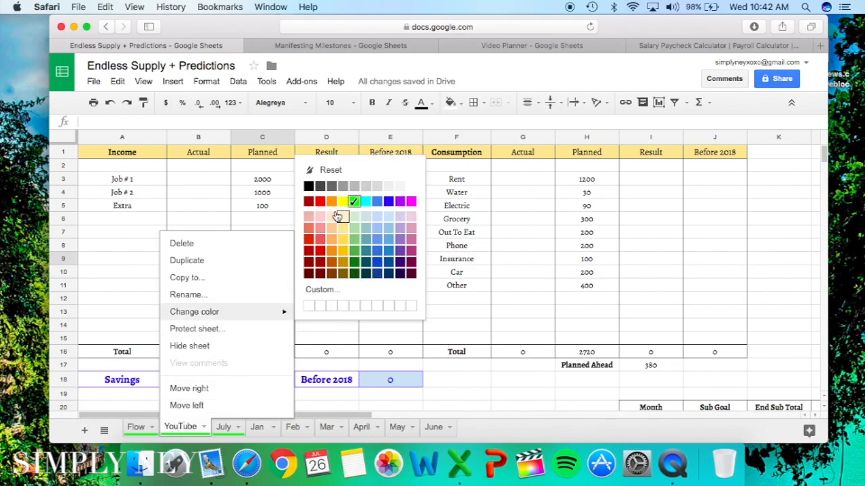
left_click(325, 202)
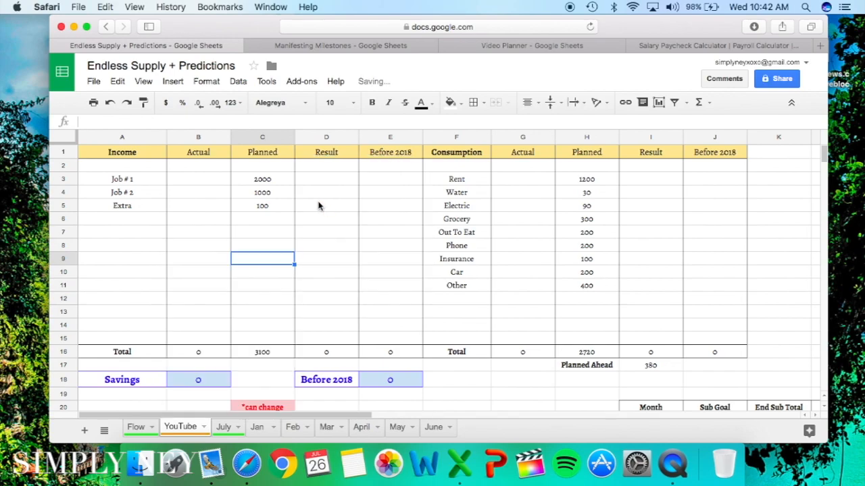
right_click(186, 433)
mouse_move(200, 313)
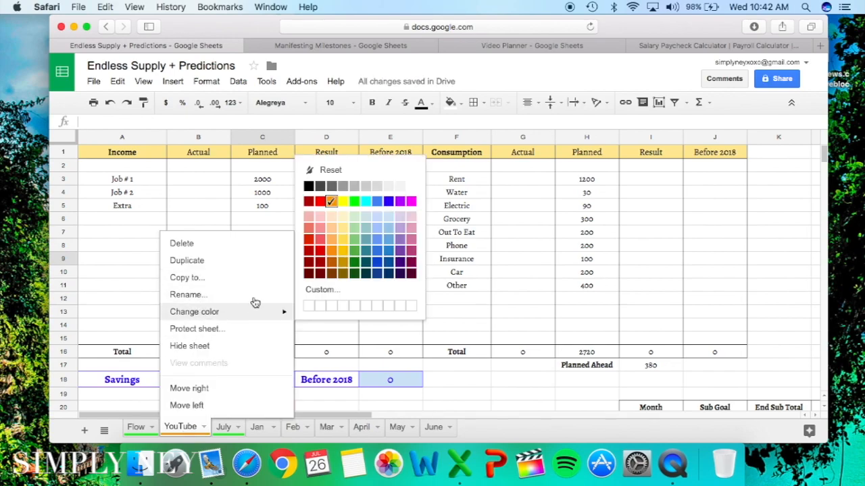
left_click(321, 201)
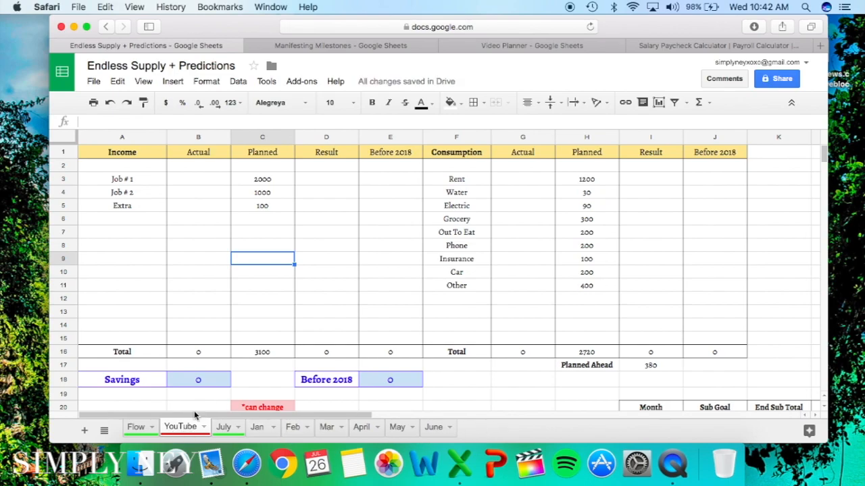
Step: Set the tab color of the YouTube sheet to green
right_click(181, 427)
mouse_move(197, 317)
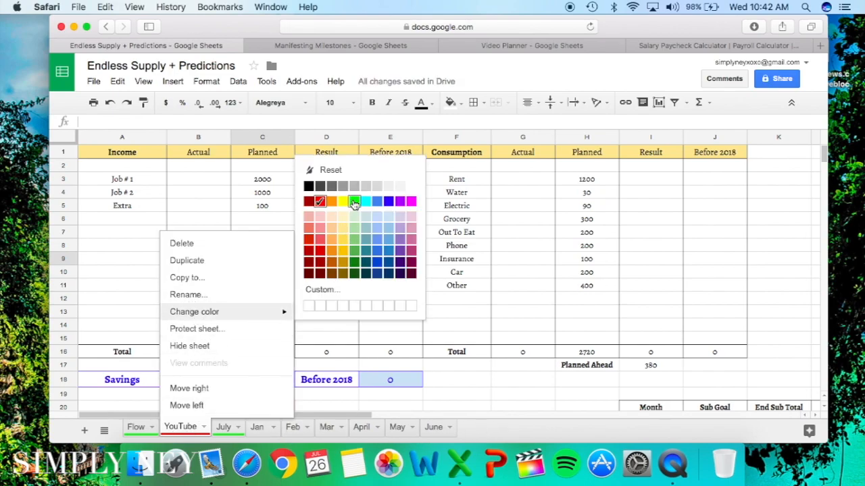
left_click(353, 201)
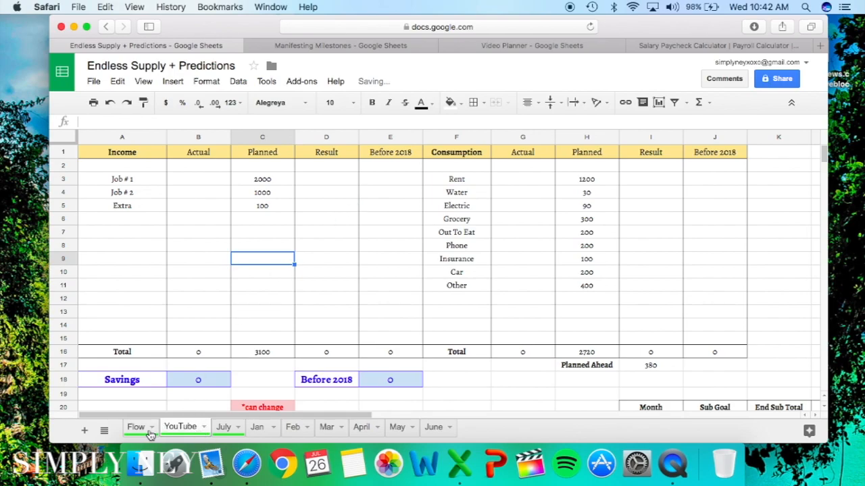
Step: Examine the income sources, the consumption categories and their planned amounts on the YouTube sheet
left_click(260, 245)
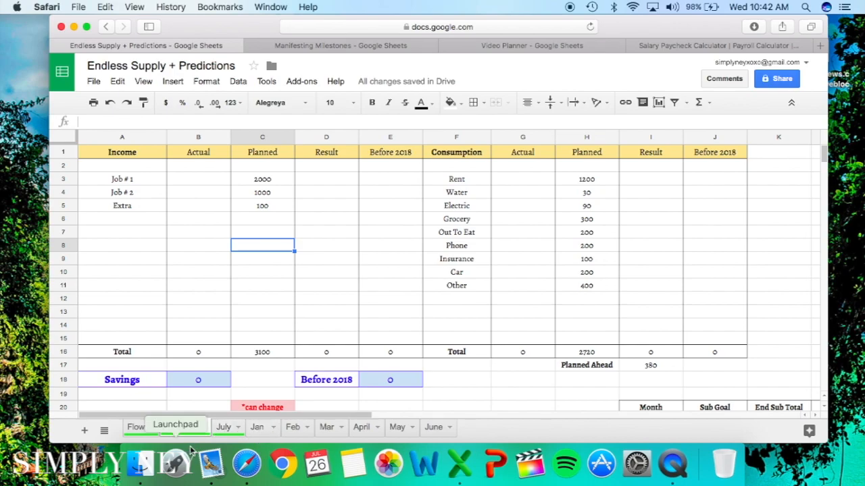
left_click(240, 260)
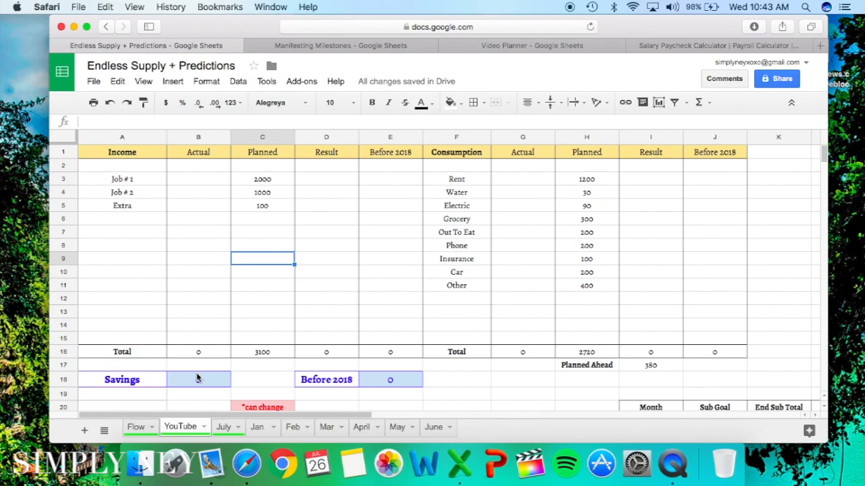
left_click(123, 223)
left_click_drag(128, 179, 135, 241)
left_click_drag(463, 170, 462, 303)
left_click(587, 264)
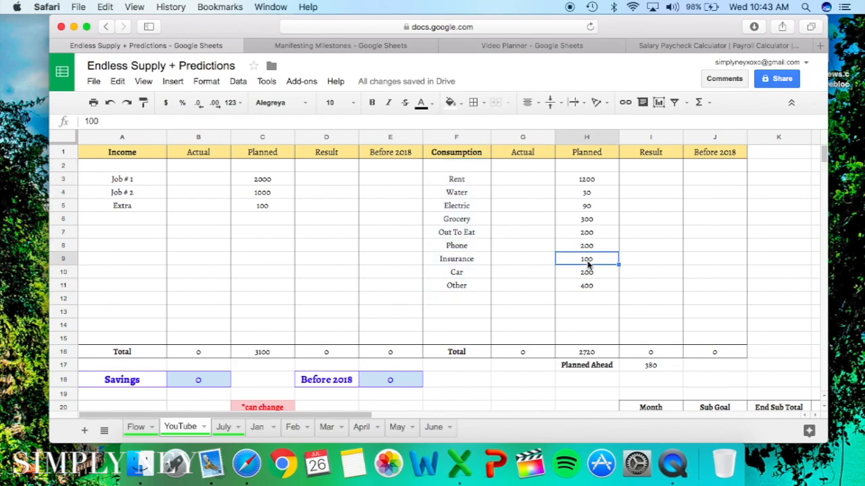
left_click(312, 231)
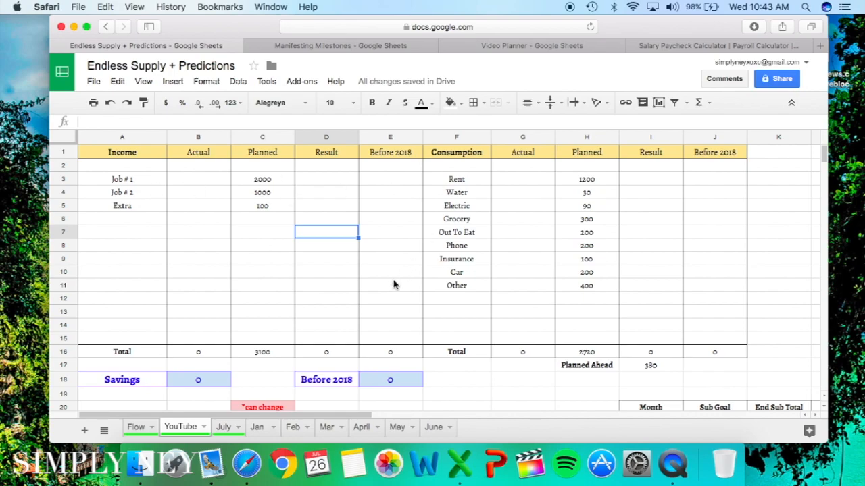
left_click(242, 209)
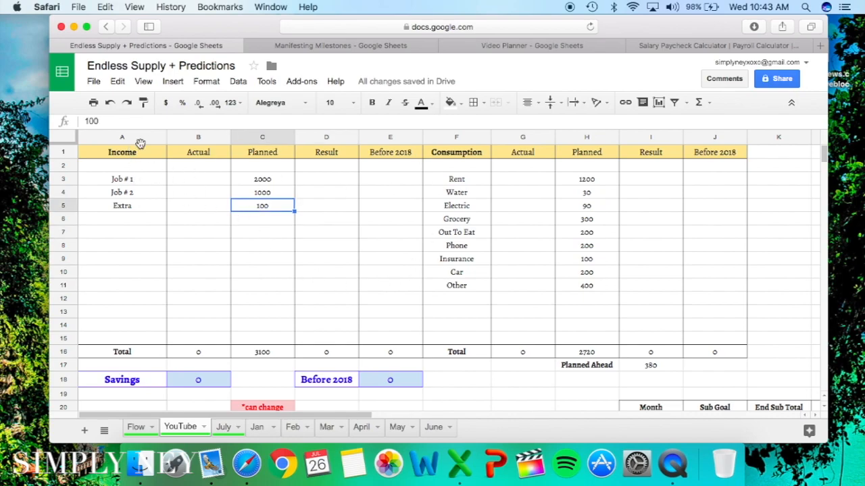
Step: Review the Actual, Planned, Result and Before 2018 columns across the Income and Consumption tables
left_click_drag(196, 138, 401, 174)
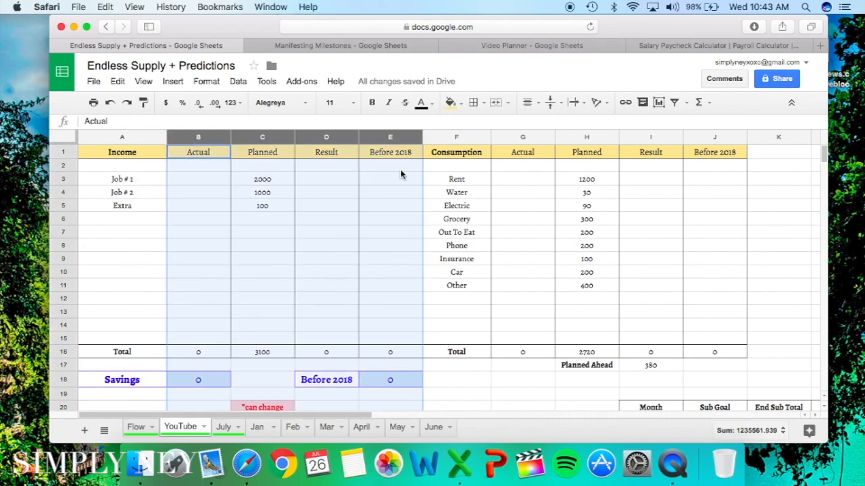
left_click(400, 174)
left_click(200, 151)
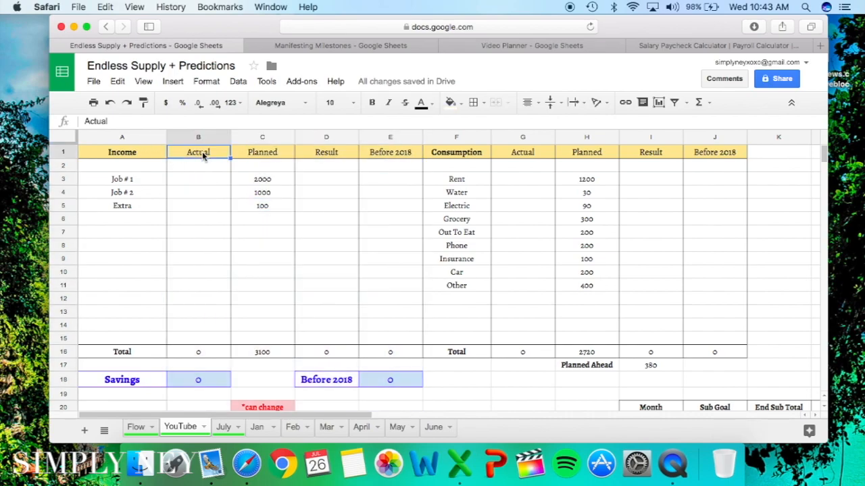
left_click_drag(128, 148, 410, 362)
left_click_drag(468, 155, 709, 352)
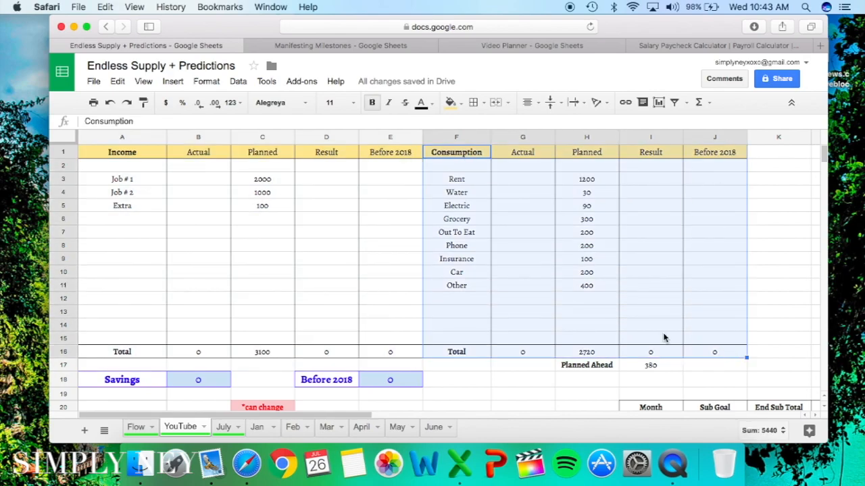
Step: Inspect the Job # 1, Job # 2 and Extra entries in the Income column
left_click(258, 206)
left_click(125, 183)
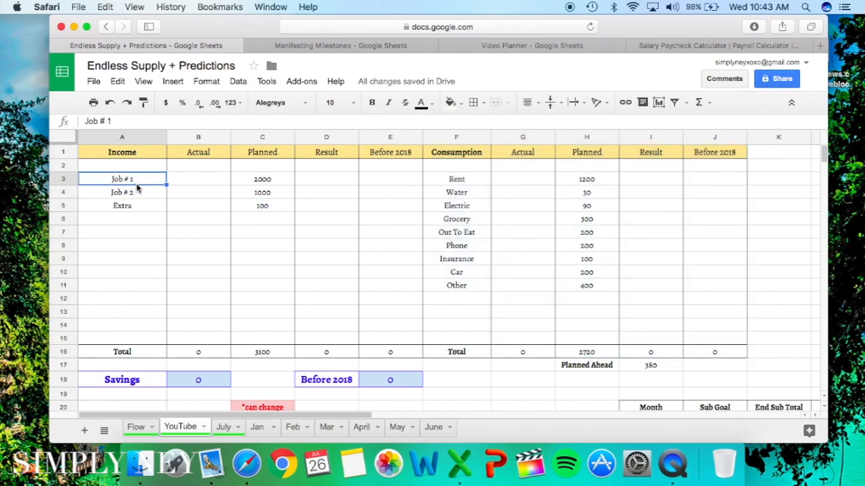
left_click(139, 198)
left_click(111, 186)
left_click(122, 206)
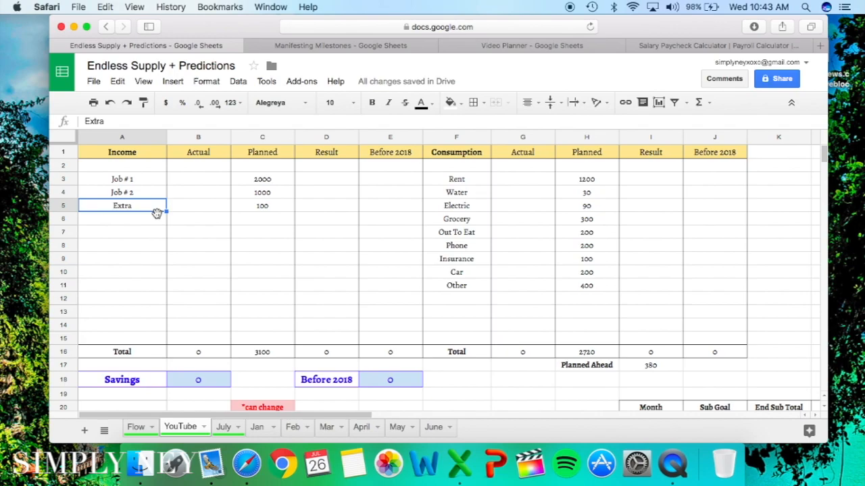
Step: Add Birthday as an income source in cell A6, below Extra
left_click(125, 222)
type("B")
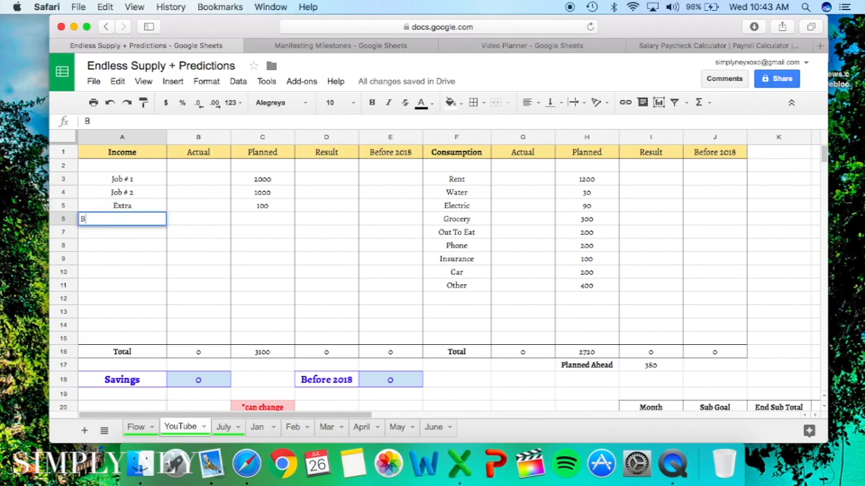
type("irthday")
key("Tab")
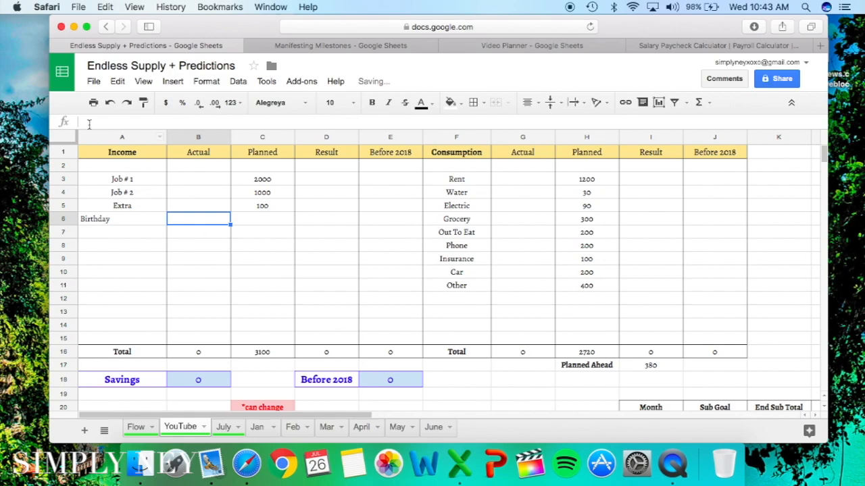
Step: Center-align the entire Income column A horizontally
left_click(118, 137)
left_click(529, 102)
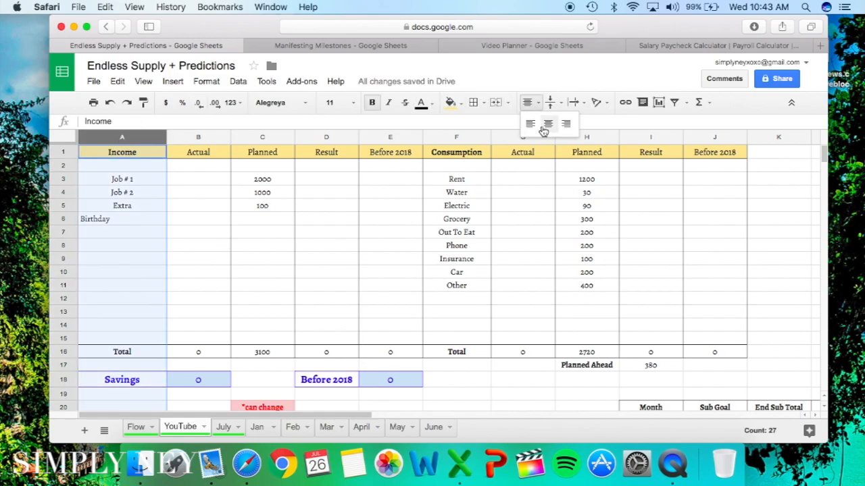
left_click(547, 121)
left_click(353, 253)
Step: Clear the Birthday entry from cell A6
left_click(131, 224)
key("Delete")
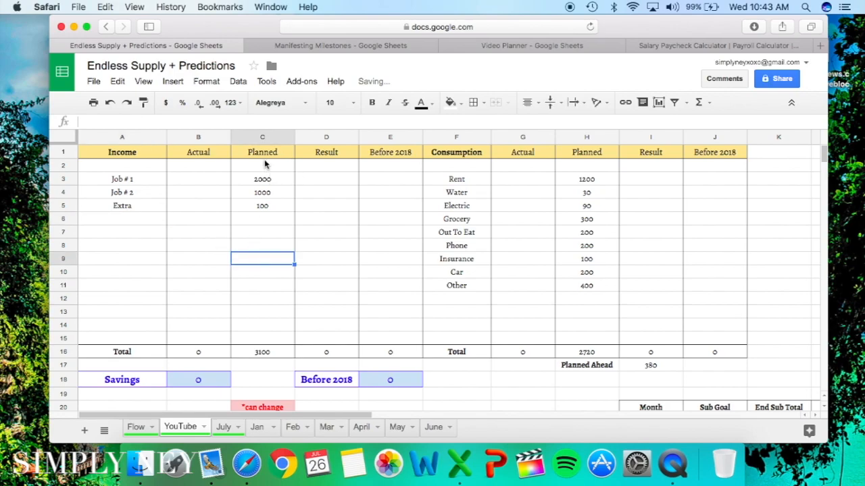
Step: Examine the Planned columns of the Income and Consumption tables from header to total
left_click(265, 155)
left_click_drag(264, 155, 257, 358)
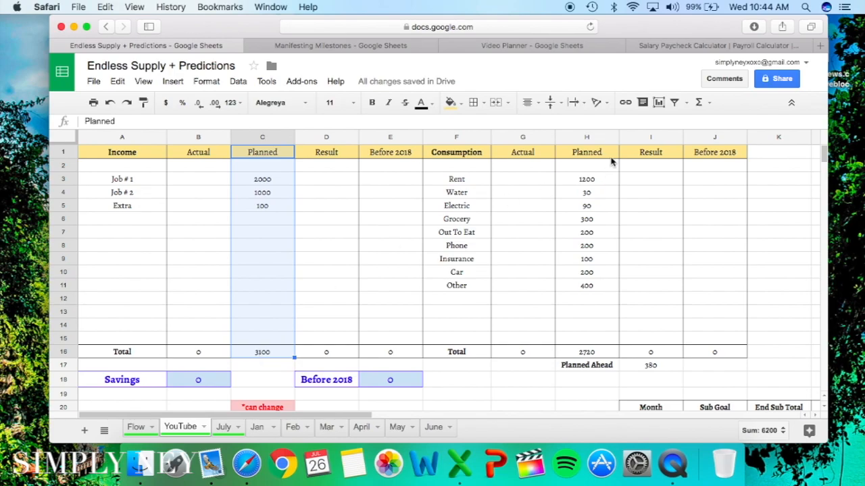
left_click_drag(603, 152, 586, 360)
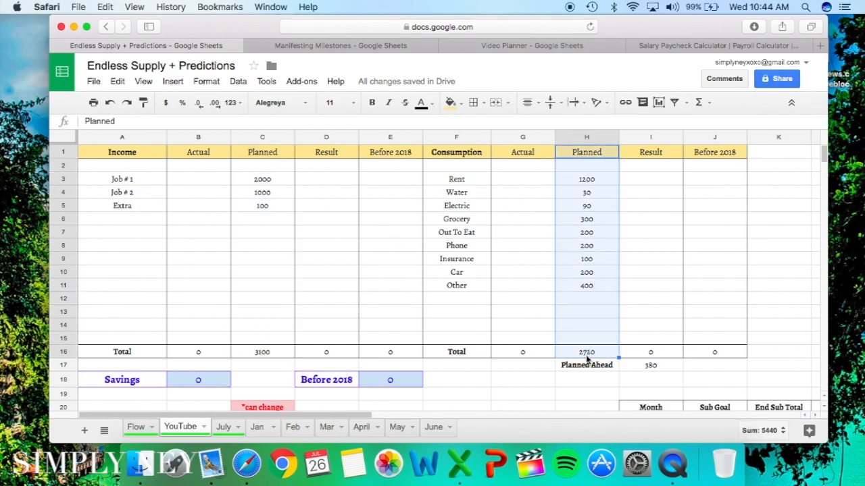
left_click(428, 196)
Step: Review the list of consumption categories from Rent to Other
left_click_drag(459, 180, 455, 304)
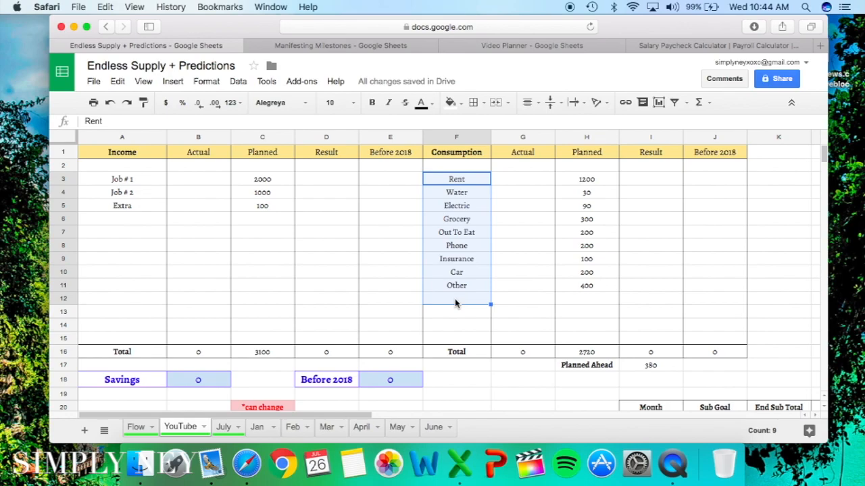
left_click(479, 215)
left_click_drag(454, 181, 451, 293)
left_click(220, 221)
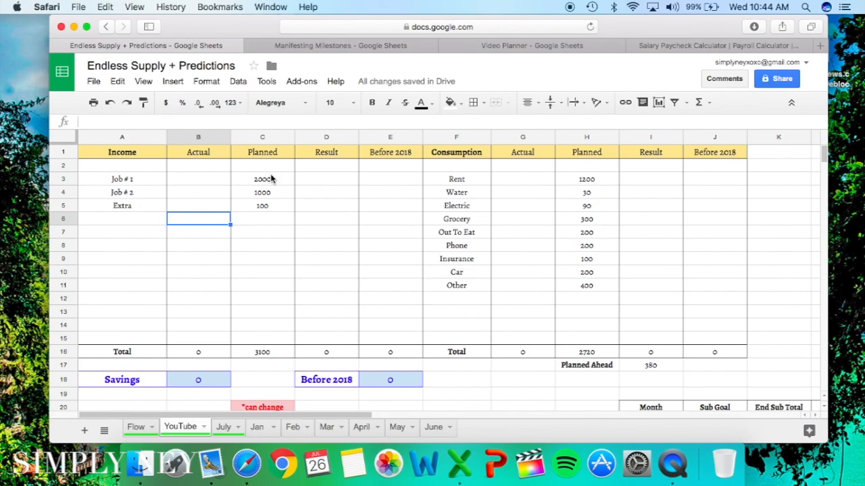
Step: Check the planned income amounts in column C and the Extra income row
left_click_drag(262, 180, 291, 237)
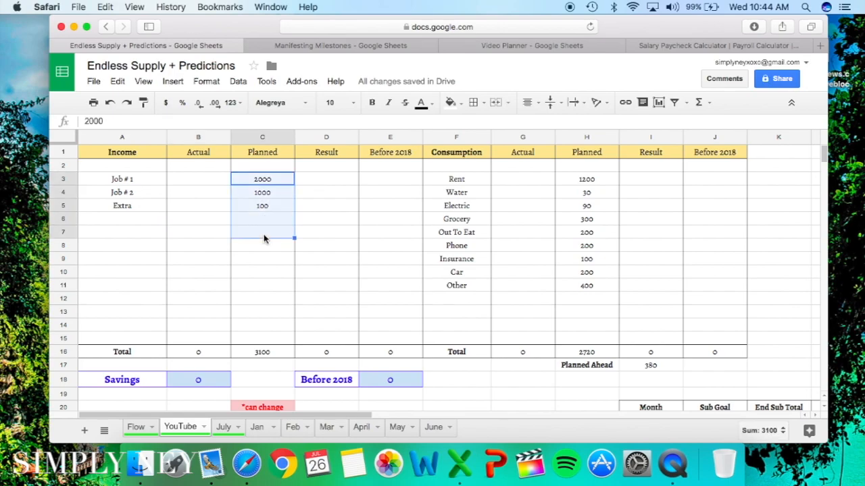
left_click(315, 179)
left_click_drag(118, 206, 281, 216)
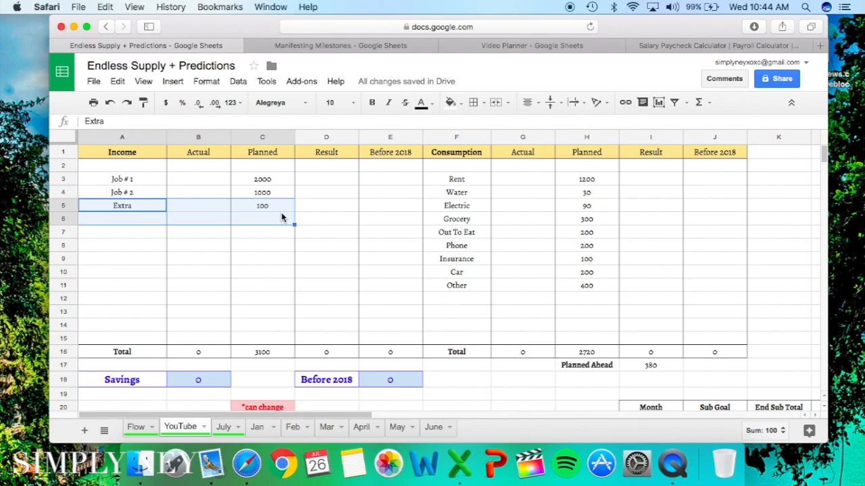
left_click(353, 212)
left_click_drag(164, 209, 244, 209)
left_click(343, 196)
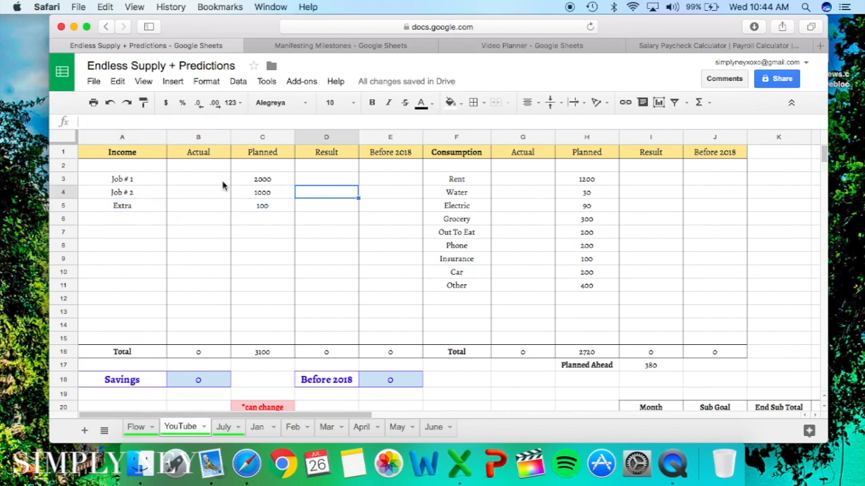
Step: Examine the income Result column and the Actual columns of both the Income and Consumption tables
left_click_drag(332, 154, 331, 291)
left_click_drag(195, 152, 208, 333)
left_click_drag(527, 152, 532, 338)
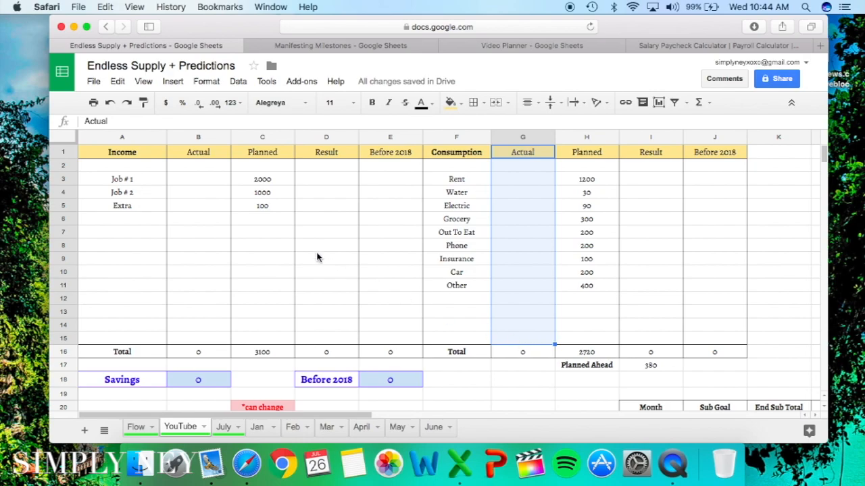
Step: Enter the actual income amounts in column B: 2100 for Job # 1, 950 for Job # 2 and 150 for Extra
left_click(181, 180)
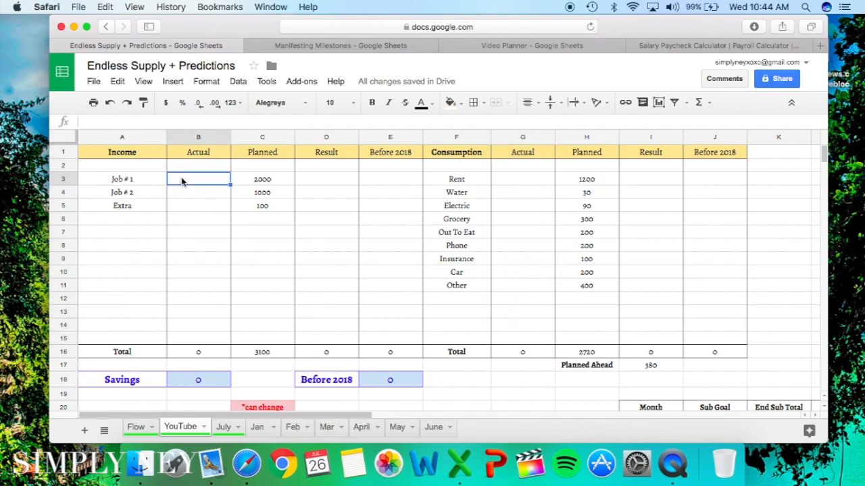
type("2100")
key("Return")
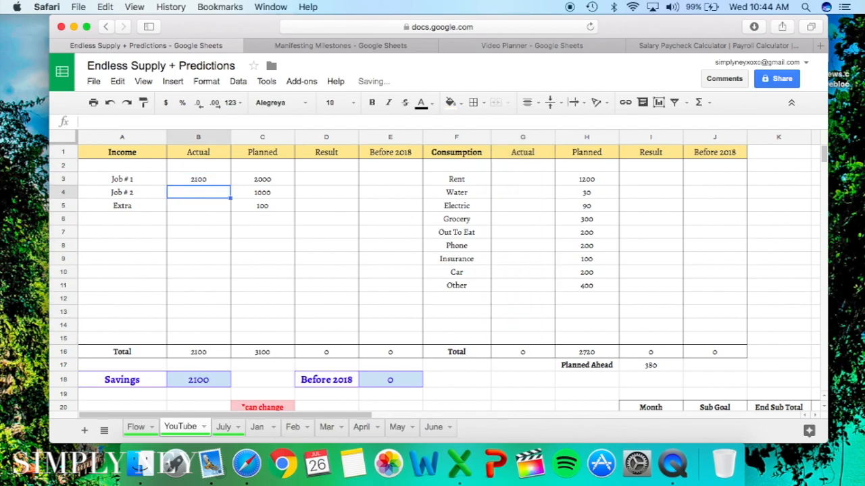
type("950")
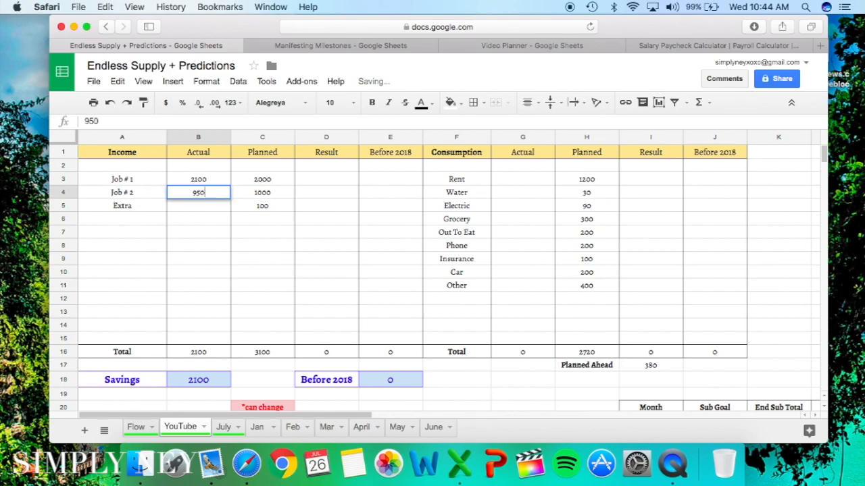
key("Return")
type("150")
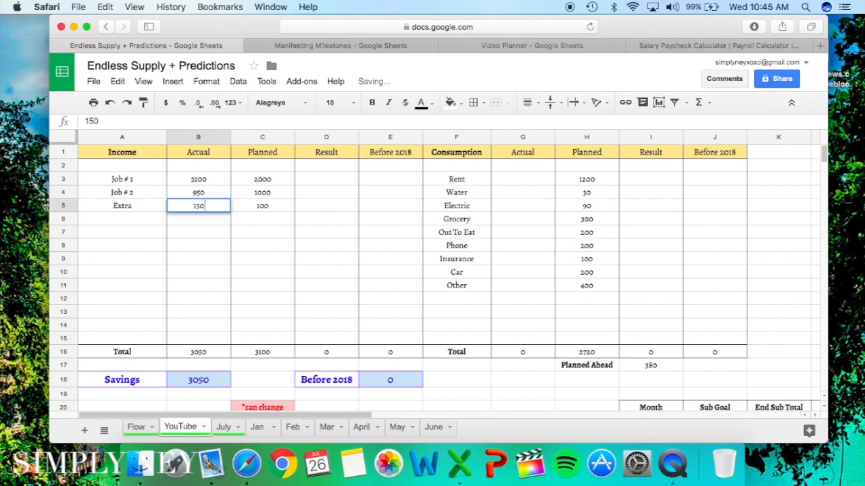
left_click(244, 195)
Step: Compare the planned and actual income totals, and examine the Planned Ahead cells in row 17 against the planned consumption column
left_click_drag(122, 352, 321, 357)
left_click(262, 353)
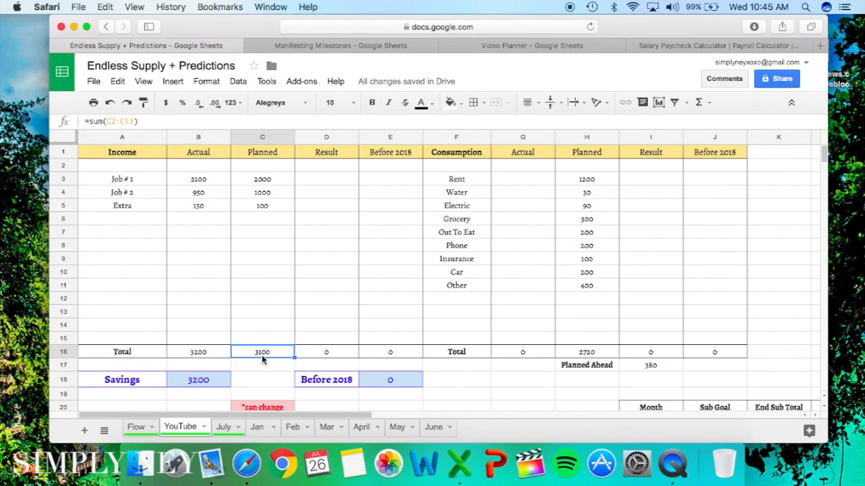
left_click(217, 355)
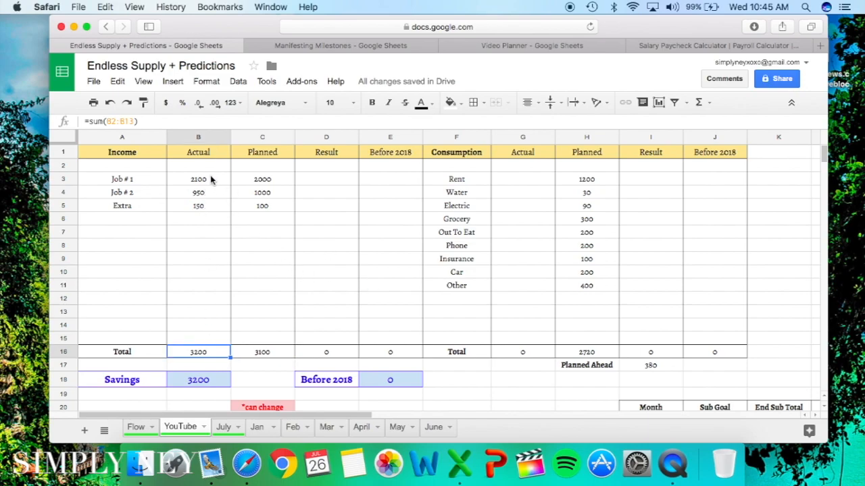
left_click_drag(213, 178, 210, 231)
left_click(504, 284)
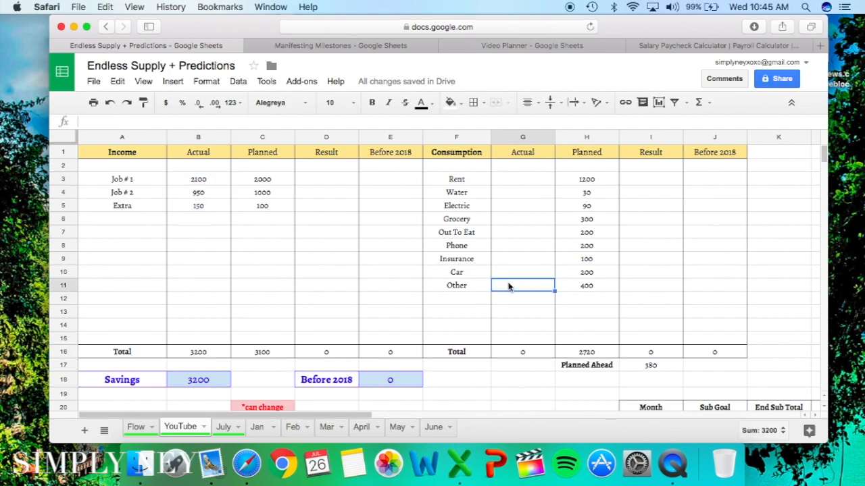
left_click(583, 366)
left_click(636, 367, "shift")
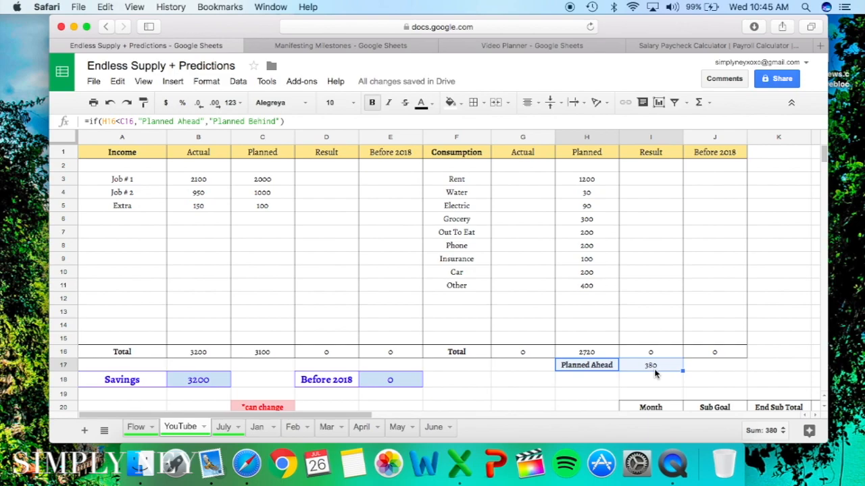
left_click_drag(587, 162, 592, 355)
left_click(653, 223)
Step: Set the planned Rent to 2000 and check the planned balance label and amount in row 17
left_click(572, 183)
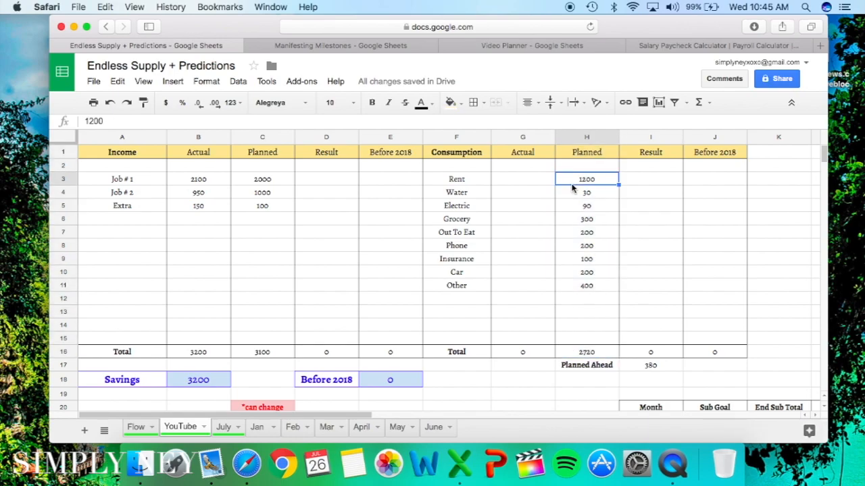
type("2000")
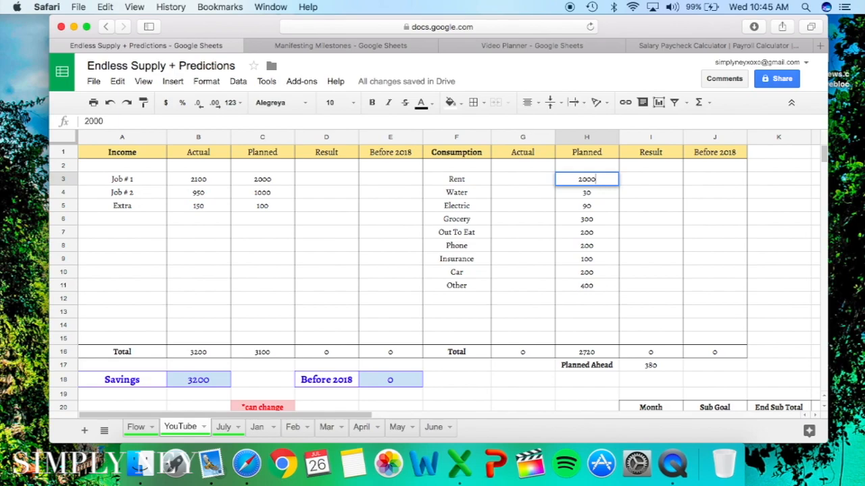
left_click(716, 199)
left_click(601, 369)
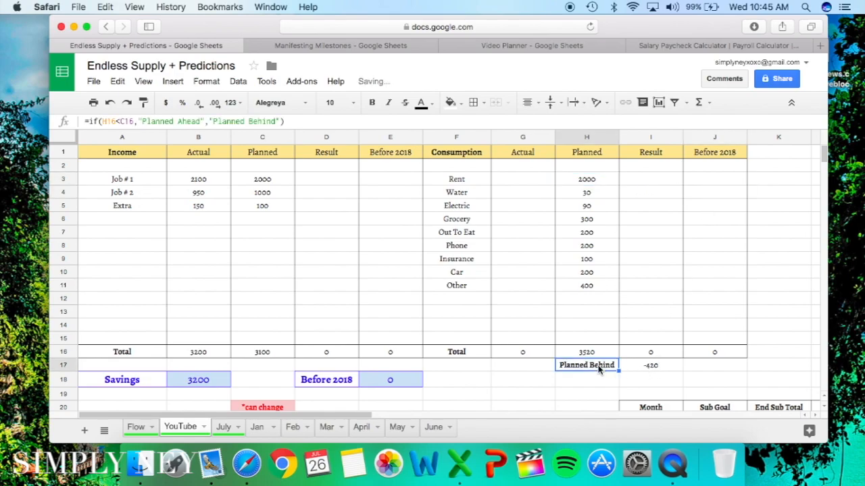
left_click(648, 368)
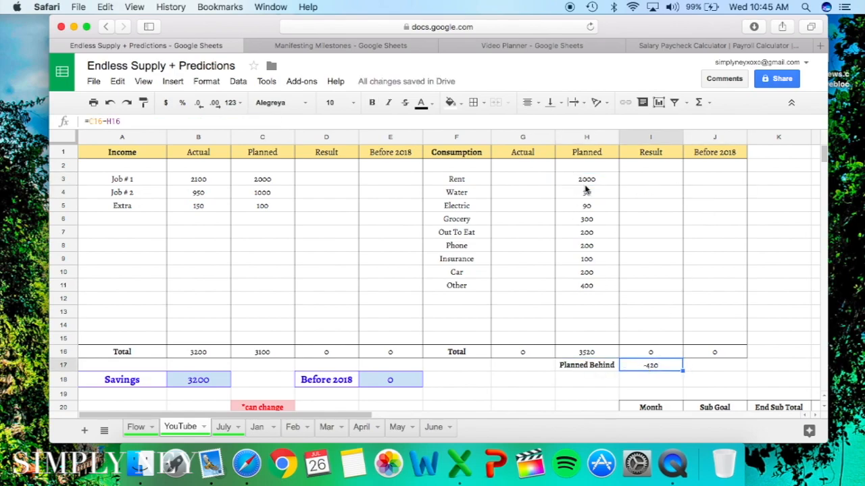
left_click_drag(612, 370, 641, 368)
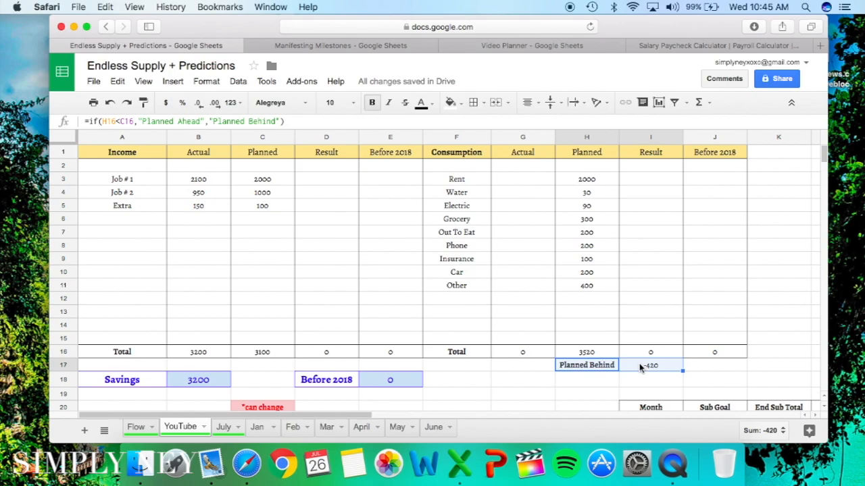
Step: Set the planned Rent back to 1200
left_click(593, 181)
type("1200")
left_click(672, 196)
Step: Add a Yoga category in row 12 of the Consumption table with a planned amount of 200, and check the planned balance
left_click(451, 305)
type("Yoga")
key("Tab")
key("Tab")
type("200")
key("Return")
left_click_drag(605, 369, 638, 369)
Step: Try 1300 as the planned income for Job # 1, check the planned balance in row 17, and undo the change
left_click_drag(248, 180, 256, 303)
left_click(247, 195)
left_click(266, 179)
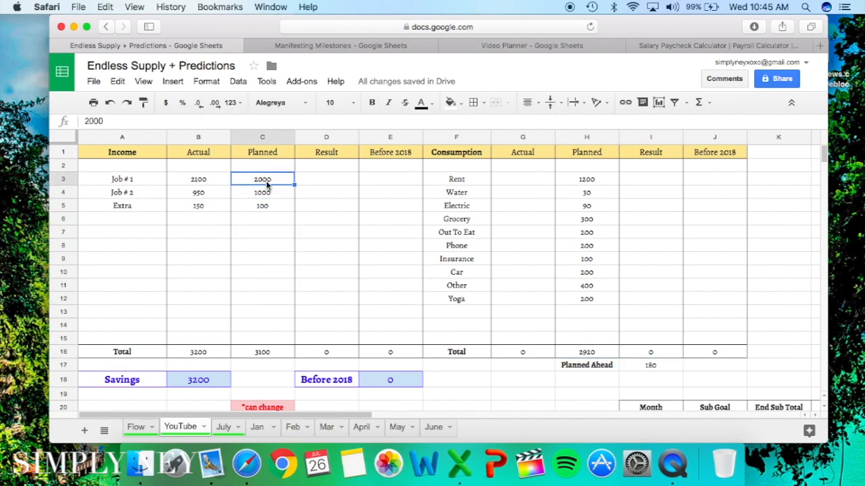
type("14")
key("BackSpace")
type("300")
left_click(331, 209)
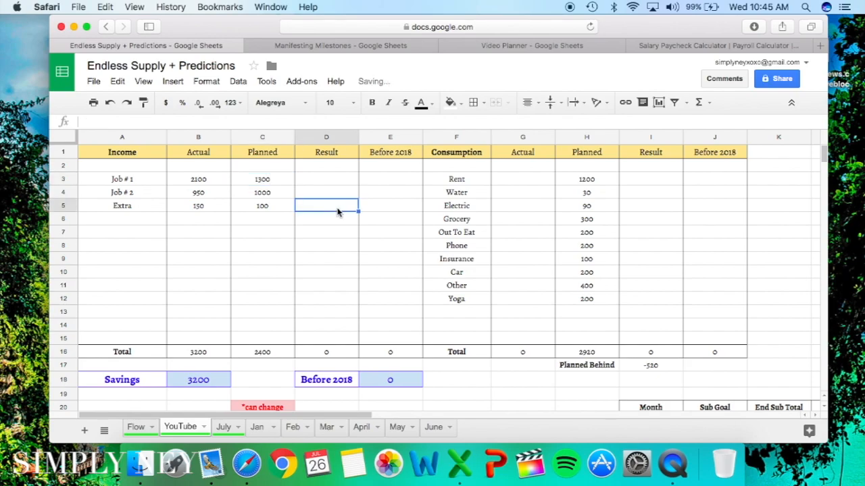
left_click_drag(611, 366, 650, 370)
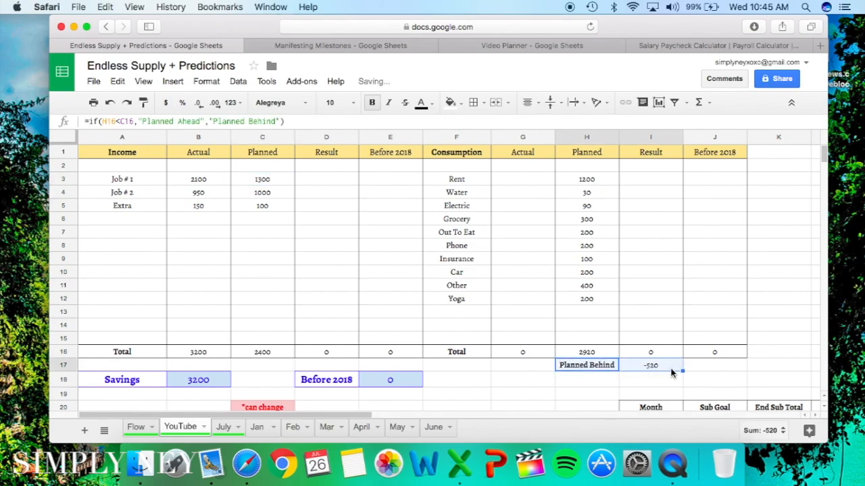
left_click(111, 102)
left_click(529, 232)
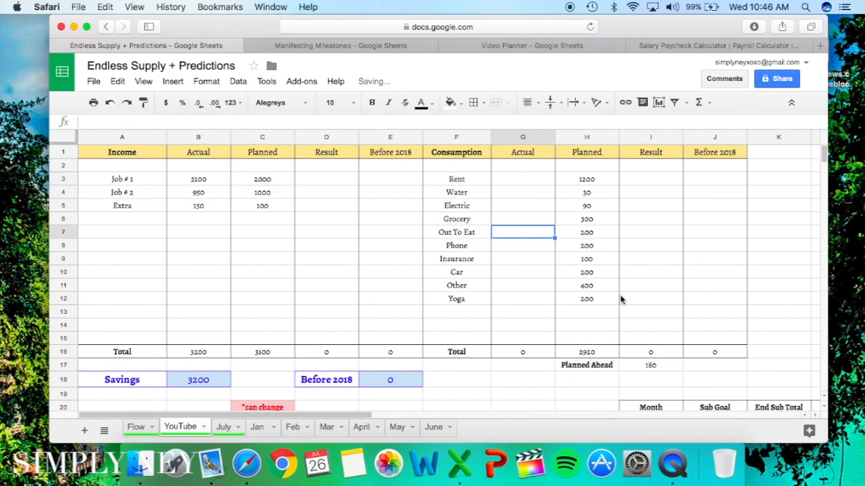
Step: Delete the Yoga category and its planned amount from row 12, and review the actual income amounts
left_click_drag(475, 298, 568, 304)
key("Delete")
left_click(262, 205)
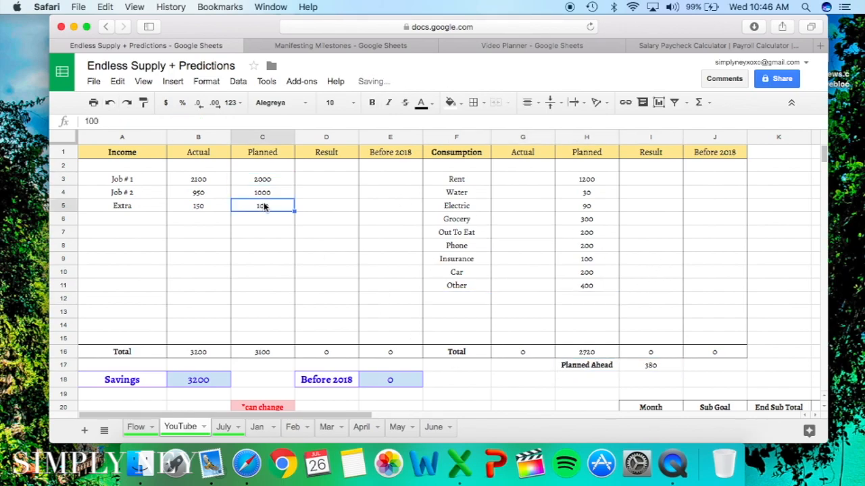
left_click_drag(198, 179, 189, 216)
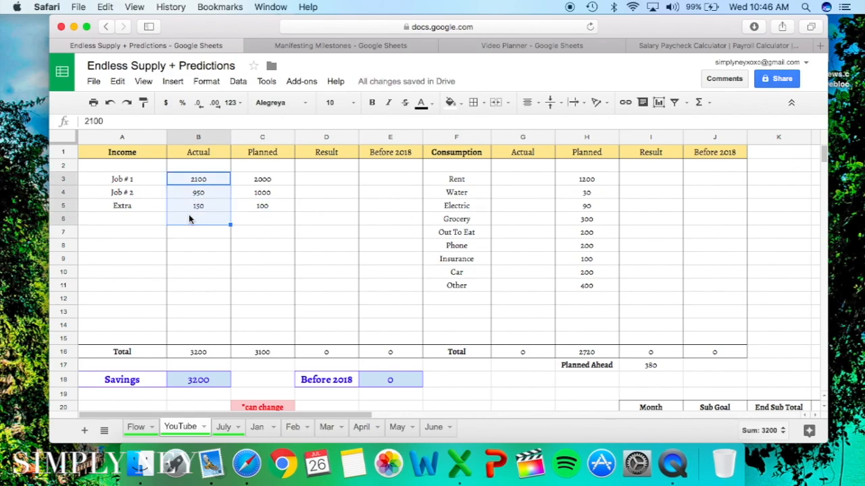
Step: Enter the actual consumption amounts for Rent 1200, Water 33, Electric 100 and Grocery 250 in column G
left_click(522, 180)
type("1200")
key("Return")
type("33")
key("Return")
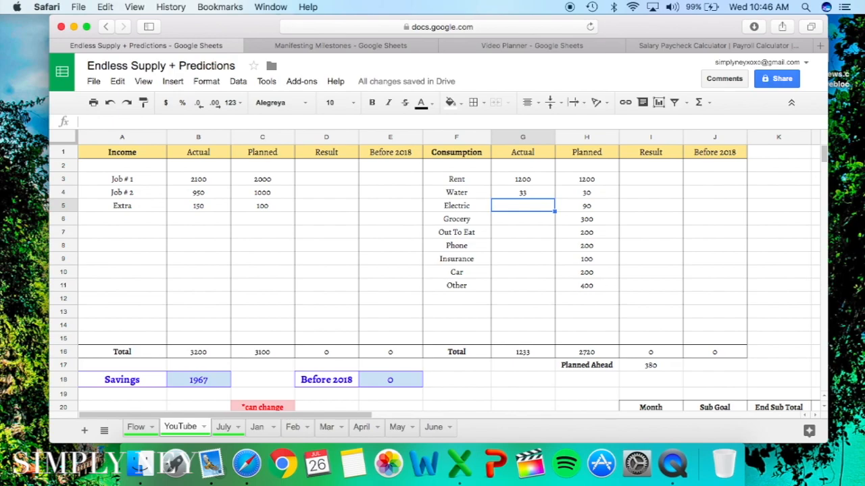
type("100")
key("Return")
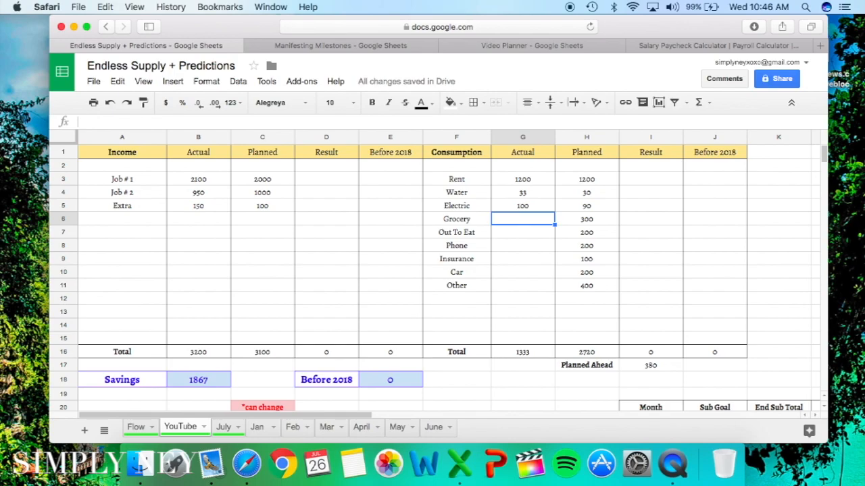
type("250")
key("Return")
Step: Enter the actual consumption amounts for Out To Eat 300, Phone 200, Insurance 100, Car 200 and Other 250
type("300")
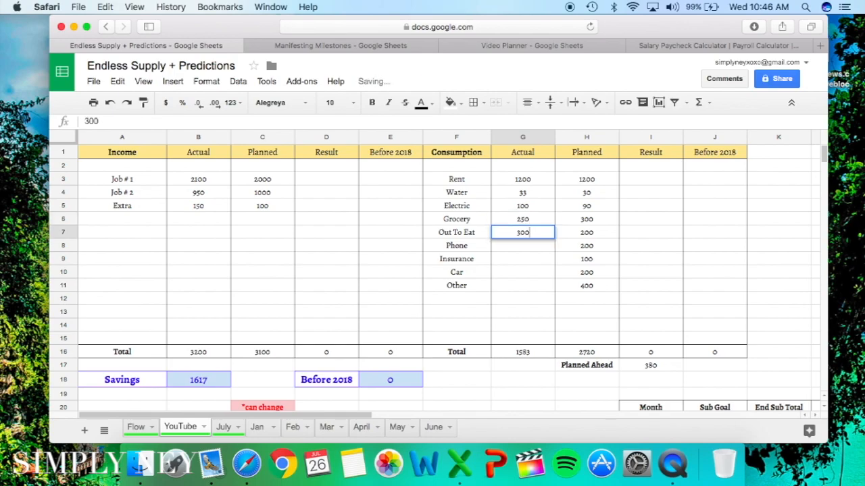
key("Return")
type("200")
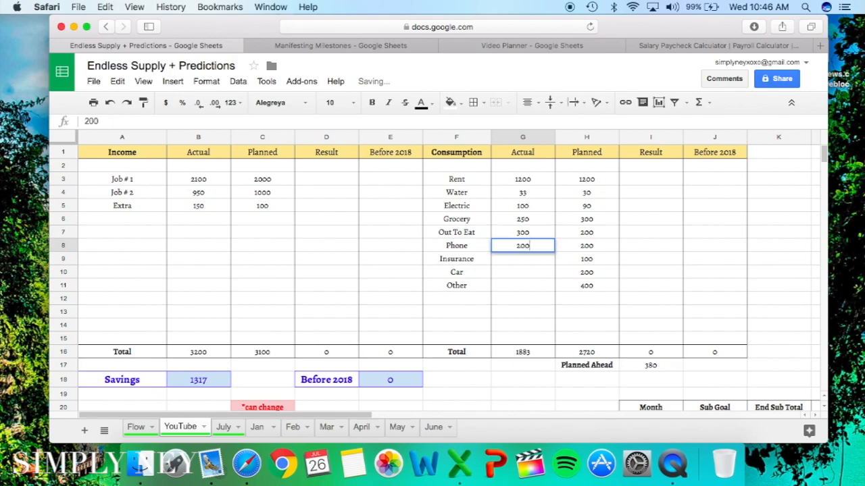
key("Return")
type("100")
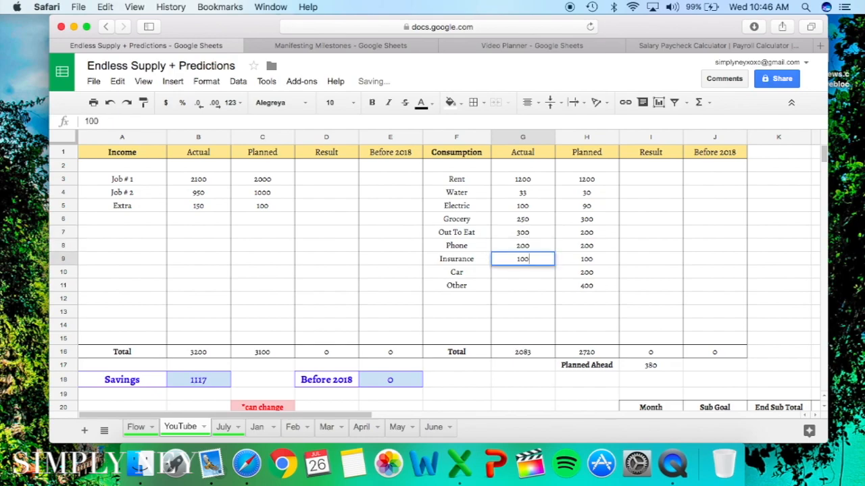
key("Return")
type("200")
key("Return")
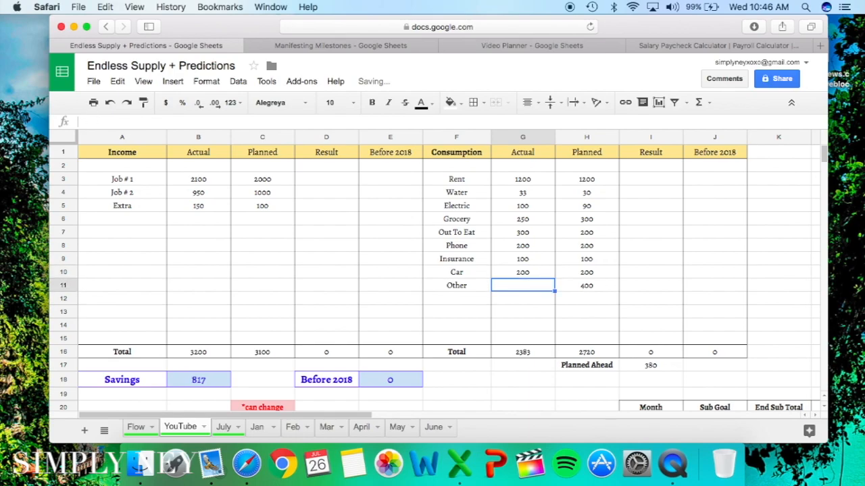
type("250")
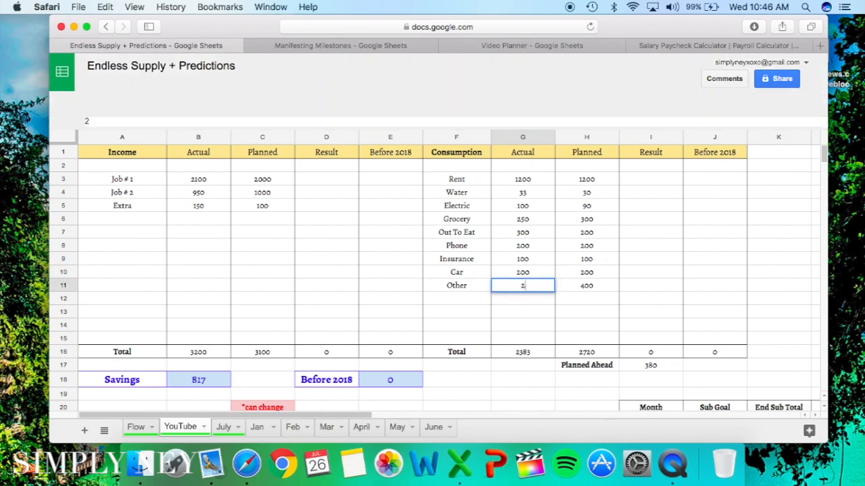
left_click(641, 206)
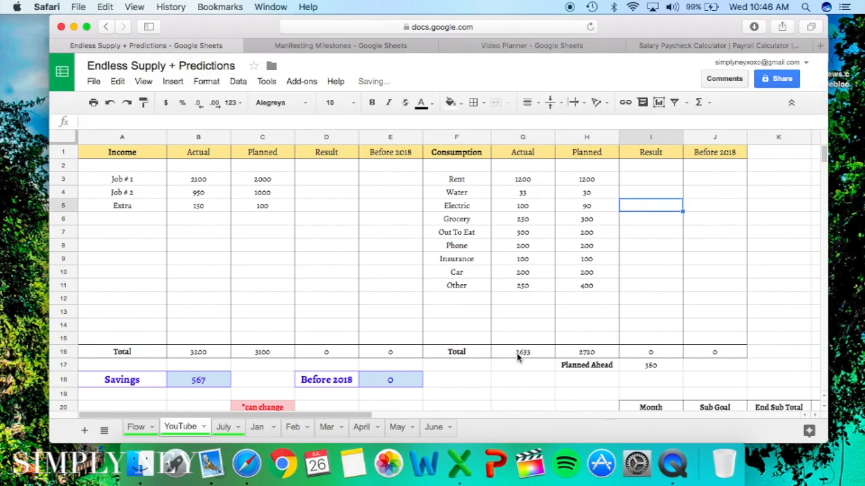
Step: Compare the actual consumption total with the income totals, and review the Planned Ahead cells and both Planned columns
left_click(511, 353)
left_click(268, 354)
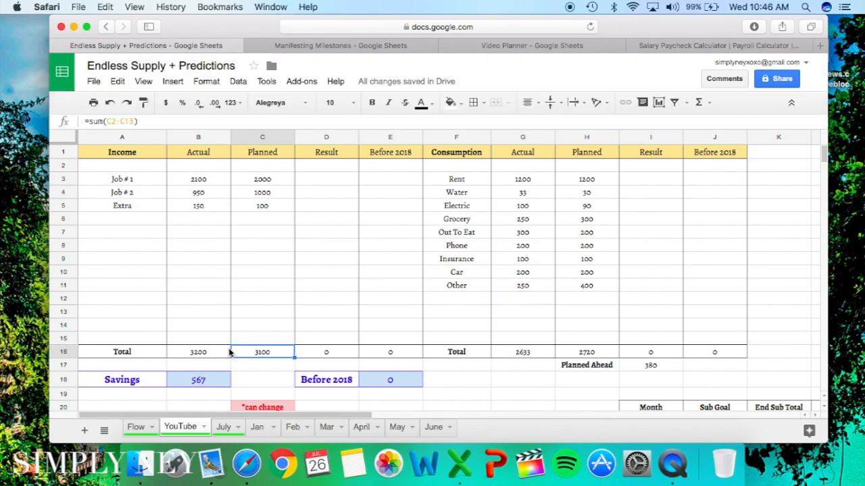
left_click(204, 352)
left_click(531, 352)
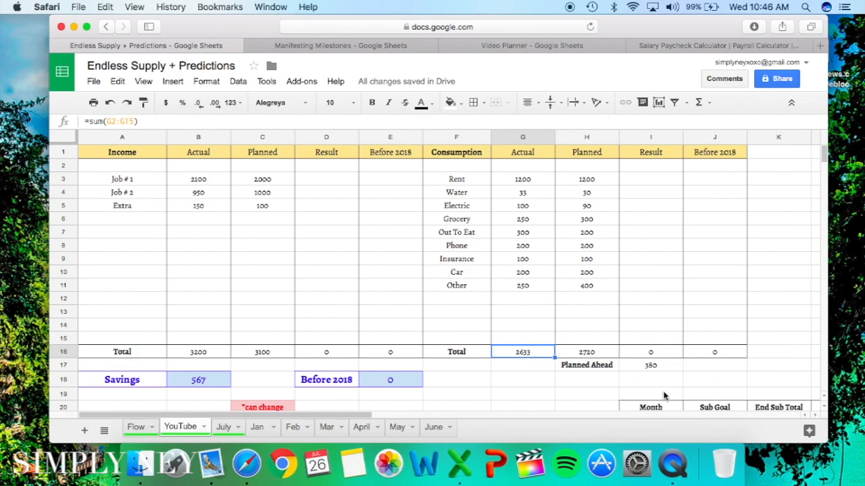
left_click(605, 365)
left_click_drag(619, 365, 660, 371)
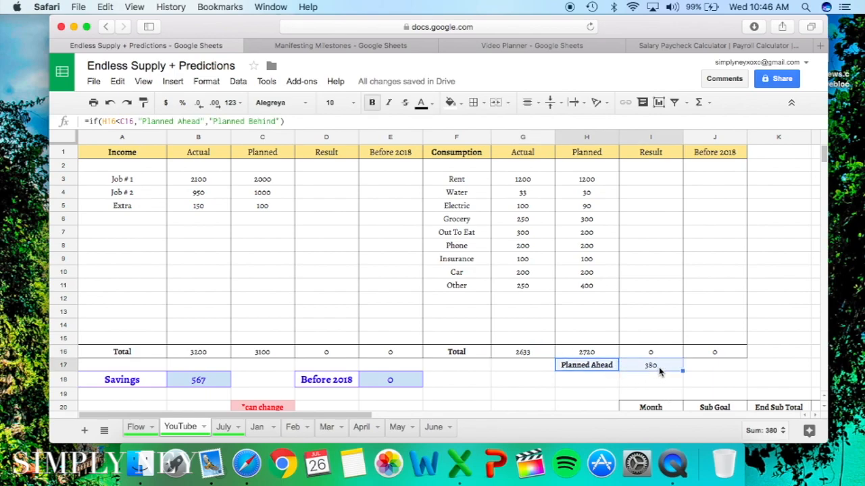
left_click_drag(593, 155, 588, 341)
left_click_drag(251, 152, 259, 352)
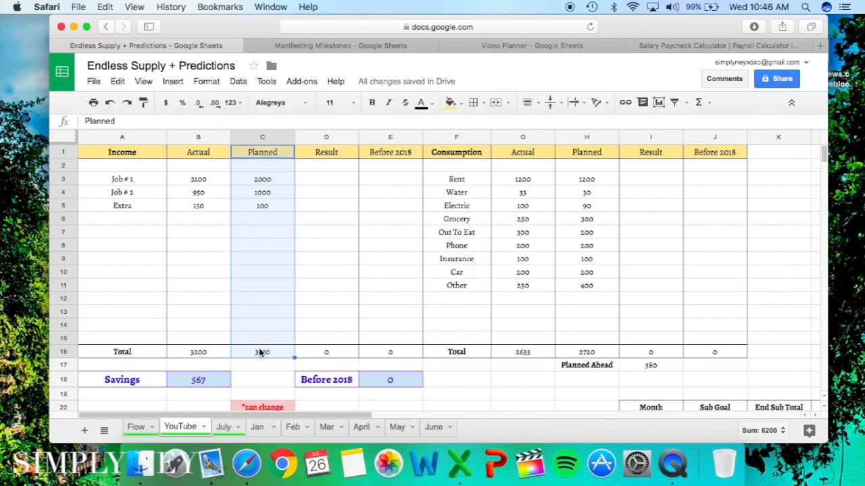
left_click(385, 248)
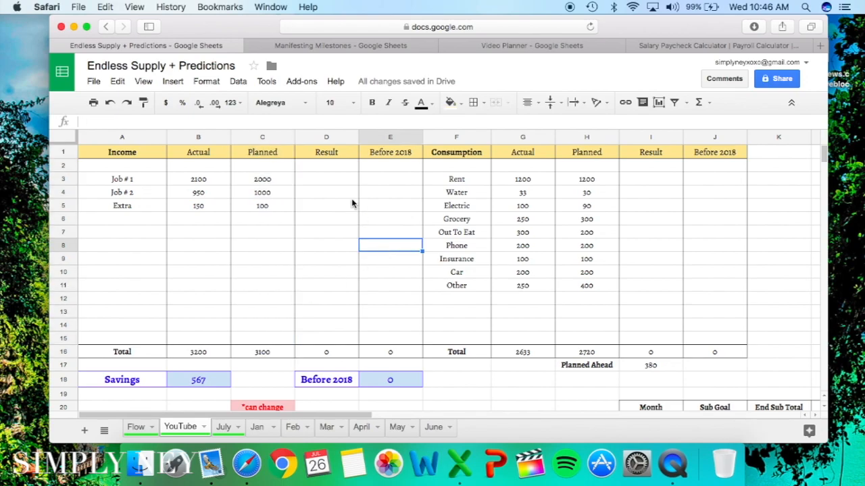
Step: Enter the formula =B3-C3 in the Job #1 Result cell D3 and fill it down to D5
left_click(331, 179)
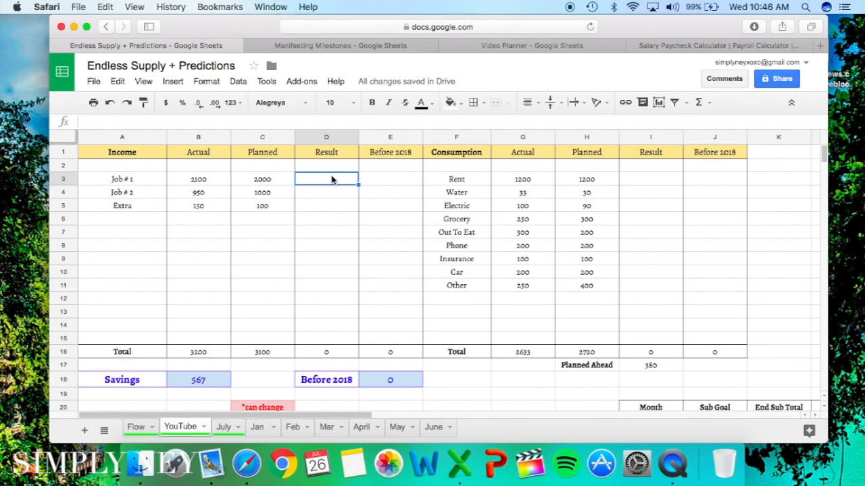
type("=")
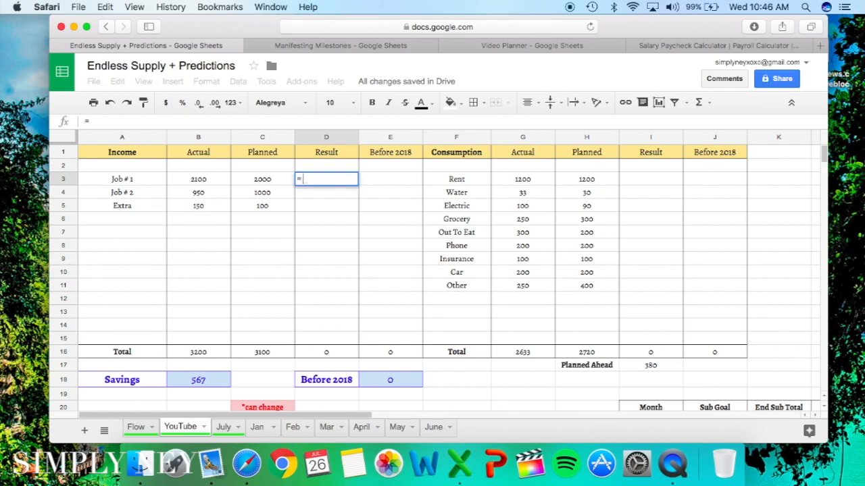
left_click(216, 182)
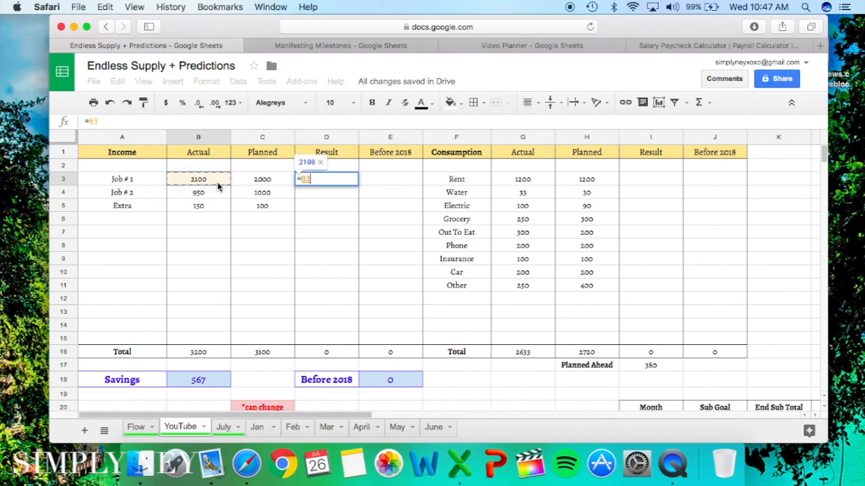
type("-")
left_click(248, 181)
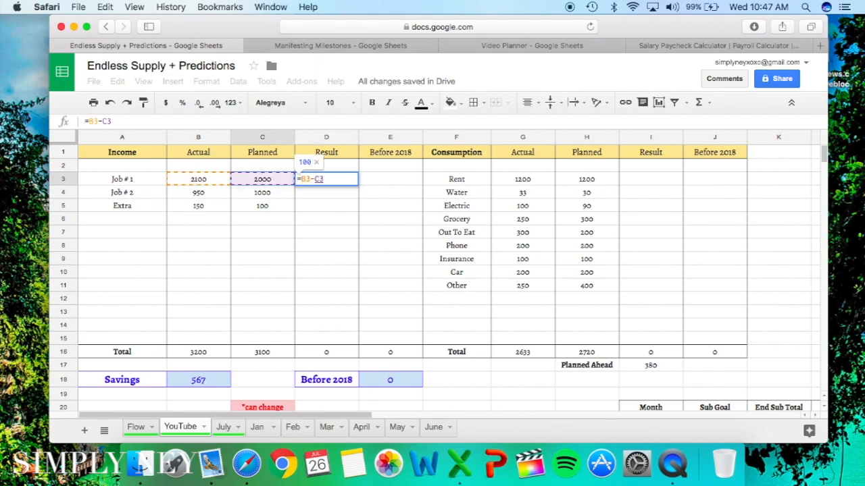
left_click(326, 181)
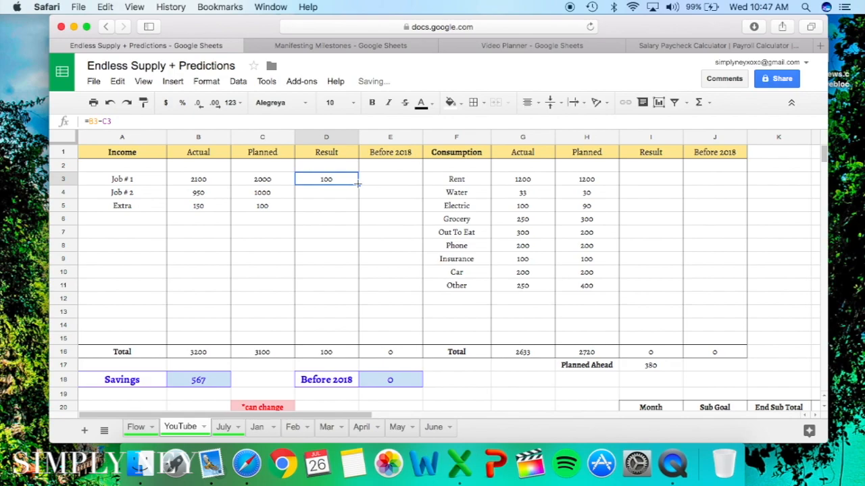
left_click_drag(356, 185, 356, 208)
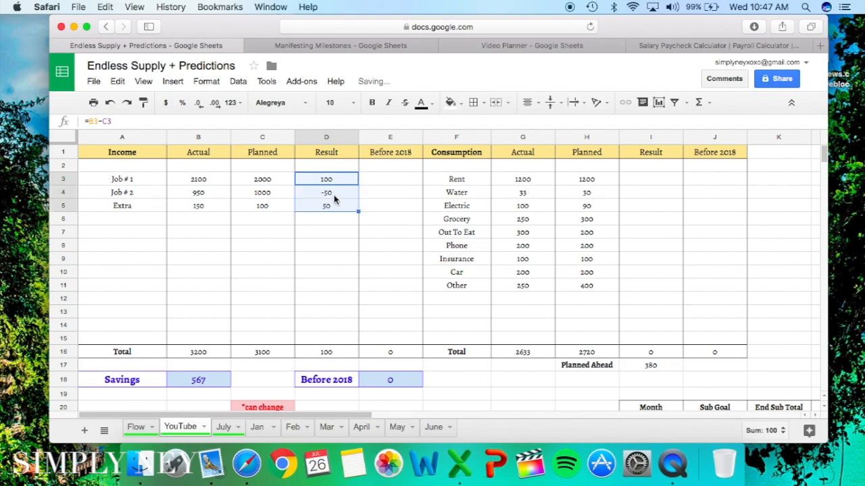
Step: Examine the Result formulas for Job #1, Job #2 and Extra against their actual and planned income
left_click(333, 198)
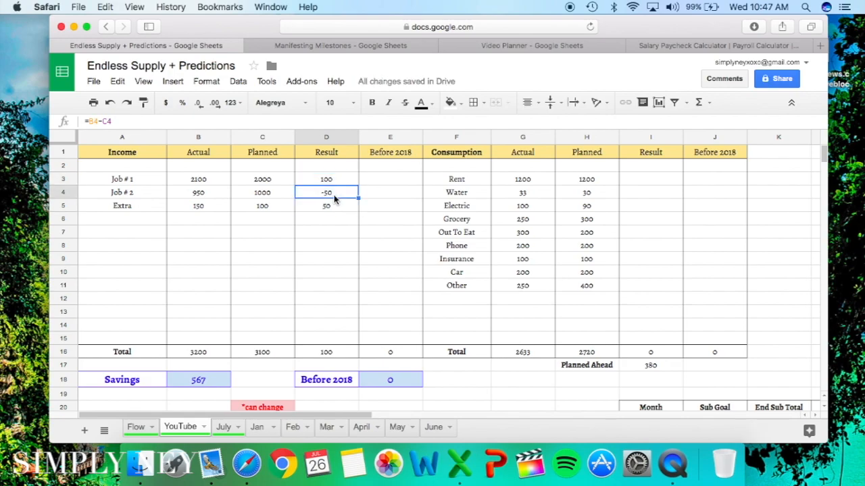
left_click_drag(131, 193, 328, 195)
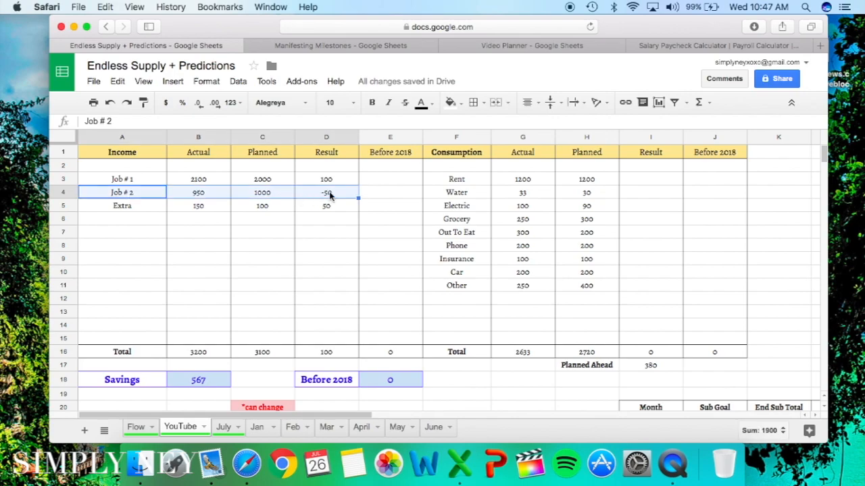
left_click(329, 191)
left_click(325, 184)
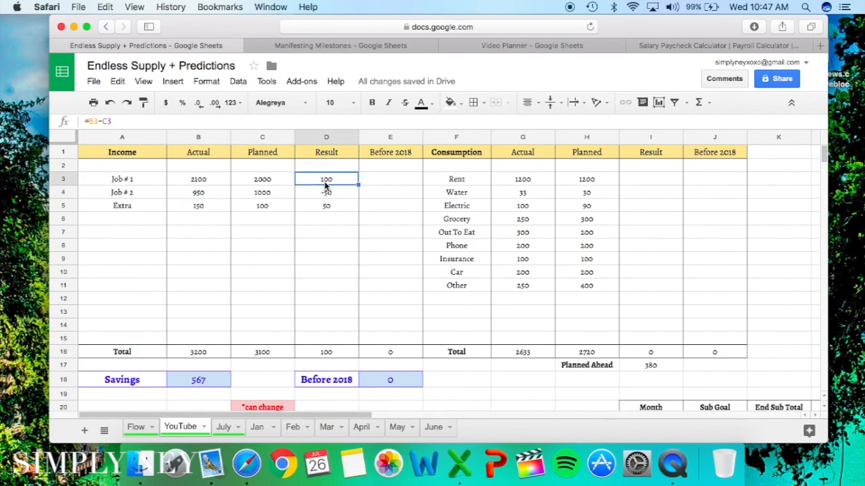
left_click(329, 192)
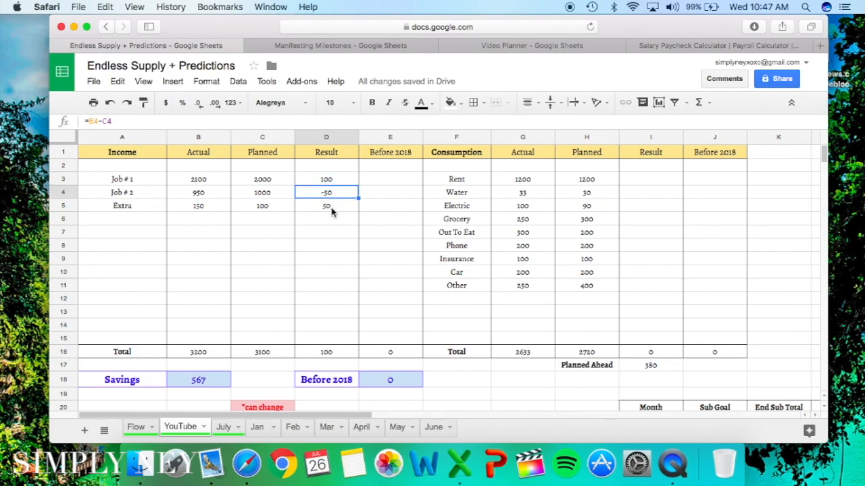
left_click(331, 208)
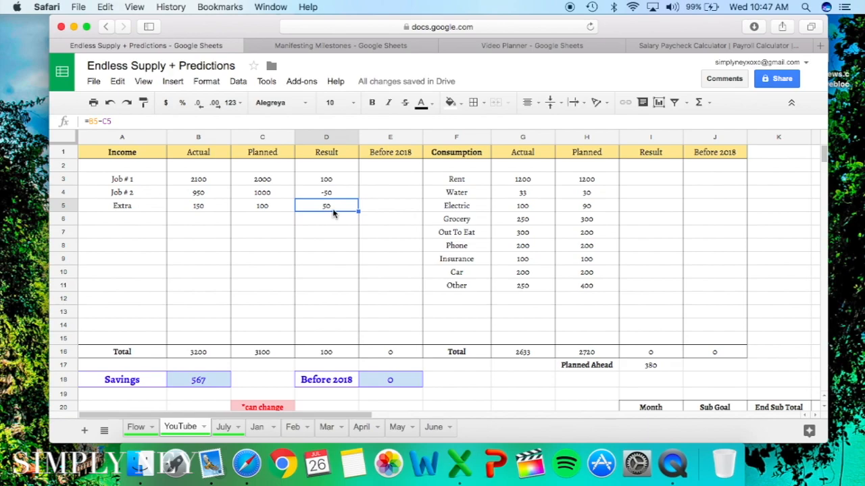
Step: Enter the formula =H3-G3 in the Rent Result cell I3, subtracting actual from planned consumption
left_click(660, 184)
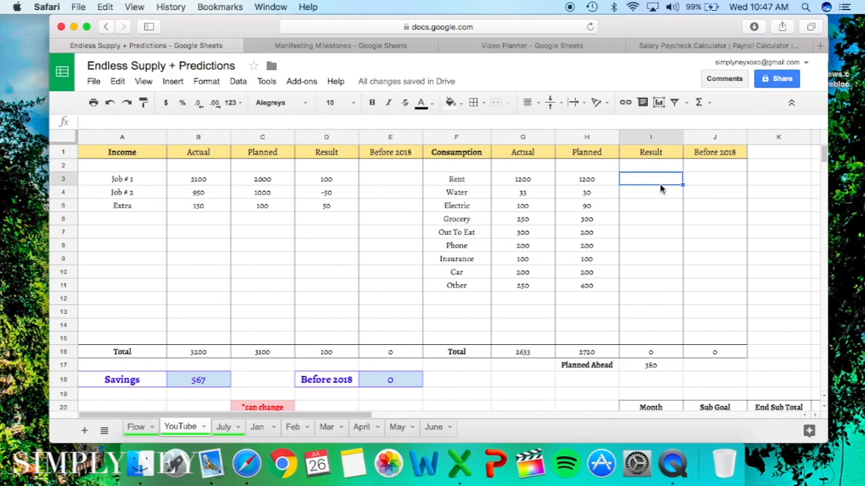
type("=")
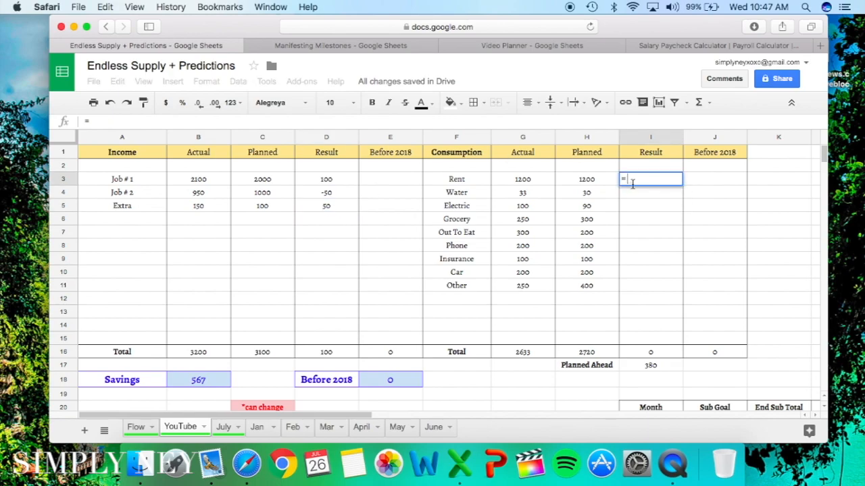
left_click(587, 180)
type("-")
left_click(524, 180)
key("Return")
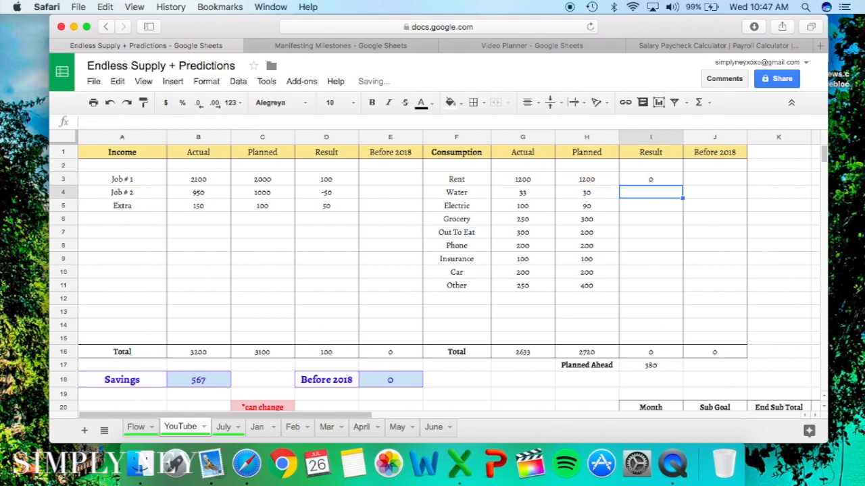
Step: Fill the Rent Result formula down column I through the Other category in row 11
left_click(669, 181)
left_click_drag(683, 183, 685, 183)
left_click(109, 102)
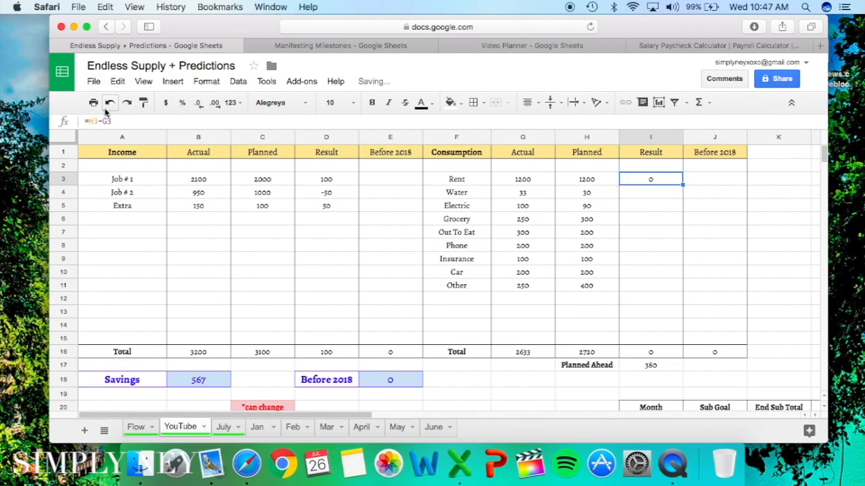
left_click_drag(682, 184, 685, 286)
Step: Review the Water, Electric and Grocery results, and compare the Result totals for consumption and income in row 16
left_click(706, 197)
left_click(653, 193)
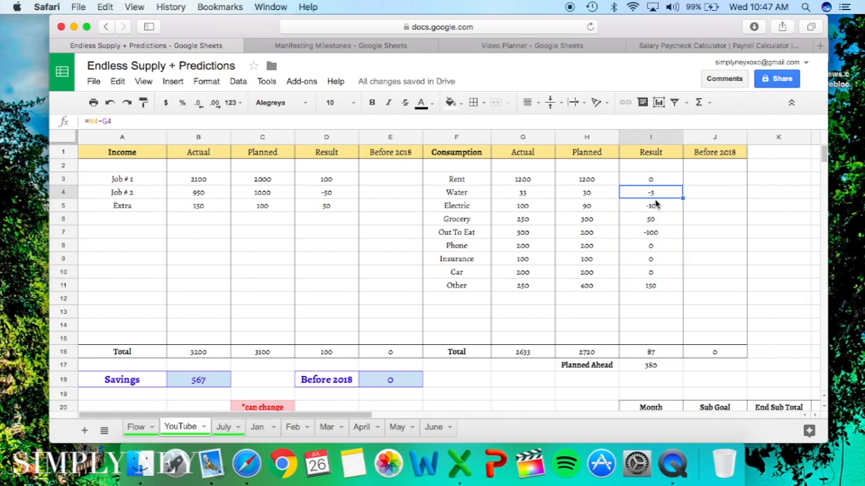
left_click(659, 210)
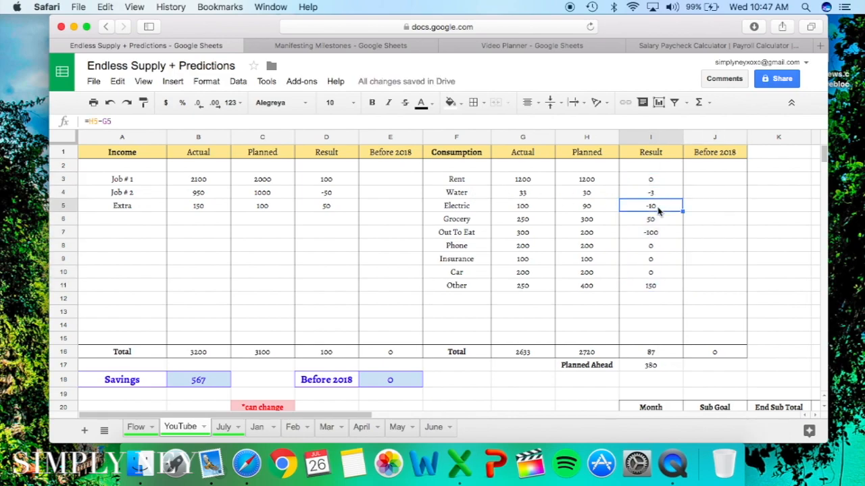
left_click(664, 223)
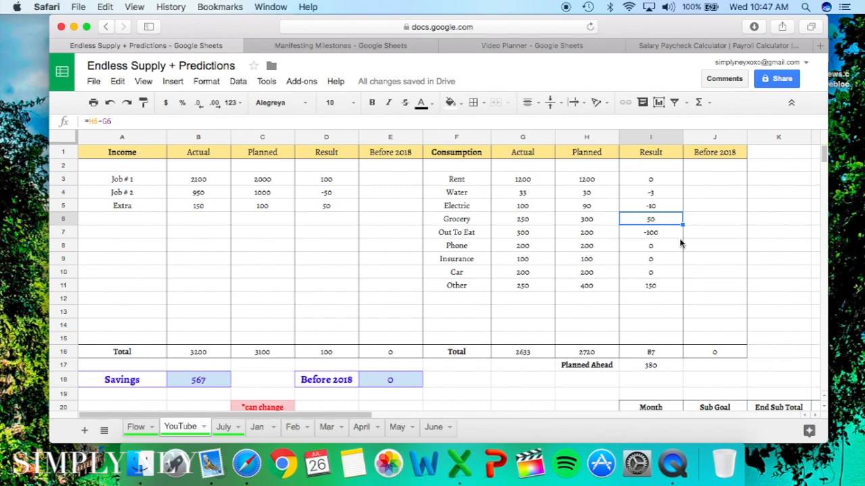
left_click(651, 352)
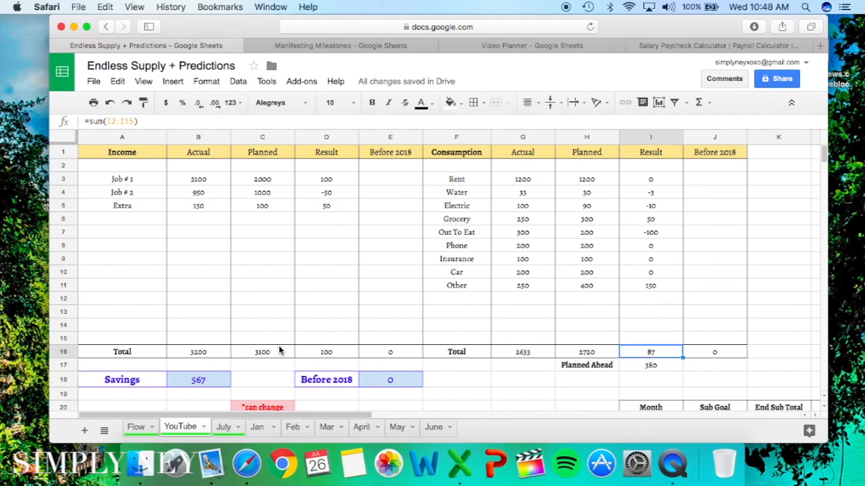
left_click(331, 353)
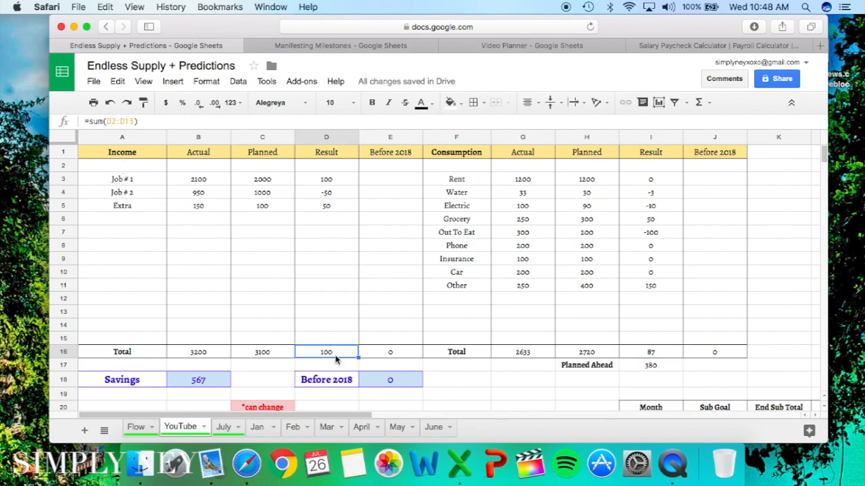
left_click(653, 354)
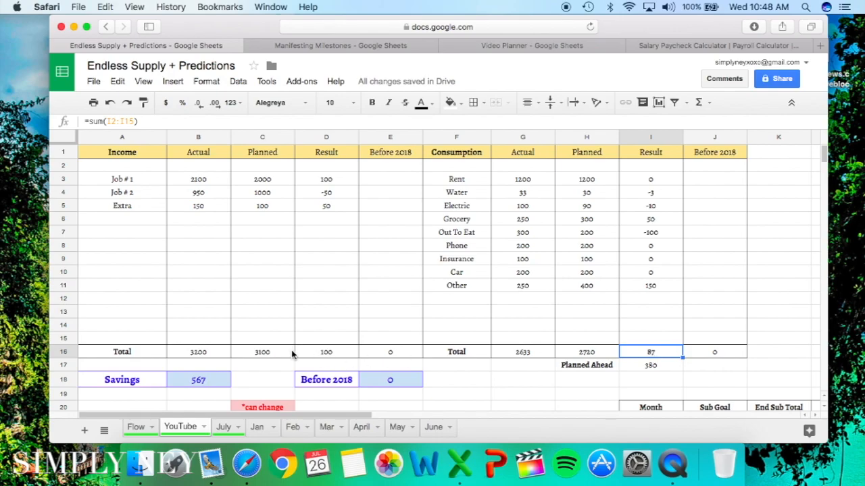
left_click(325, 352)
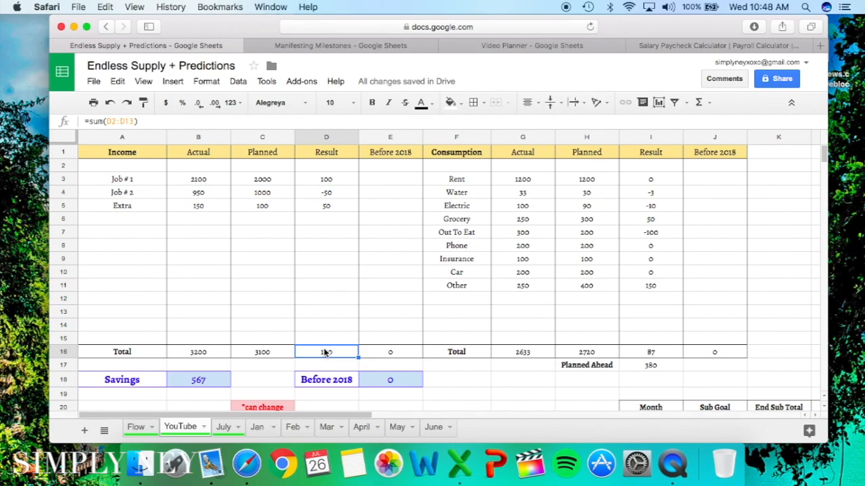
Step: Examine the Savings label and its formula in cell B18
scroll(344, 336, "down", 3)
scroll(343, 336, "up", 3)
left_click_drag(135, 381, 190, 380)
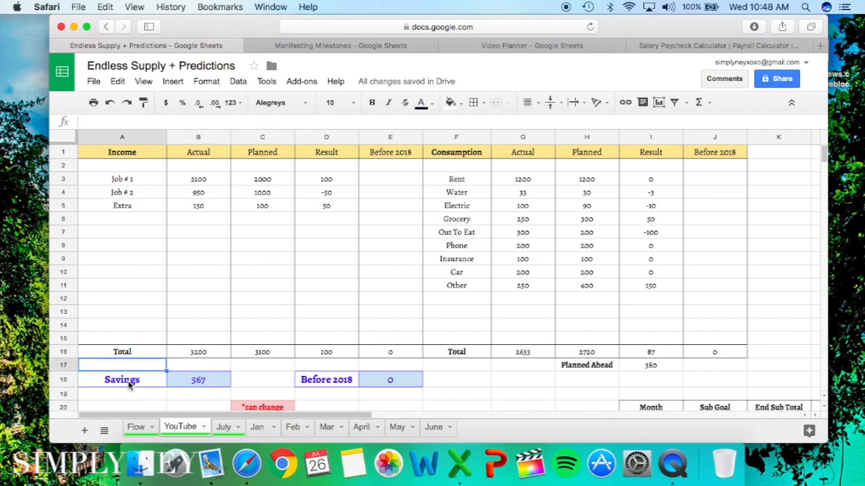
left_click(171, 368)
left_click_drag(141, 382, 193, 385)
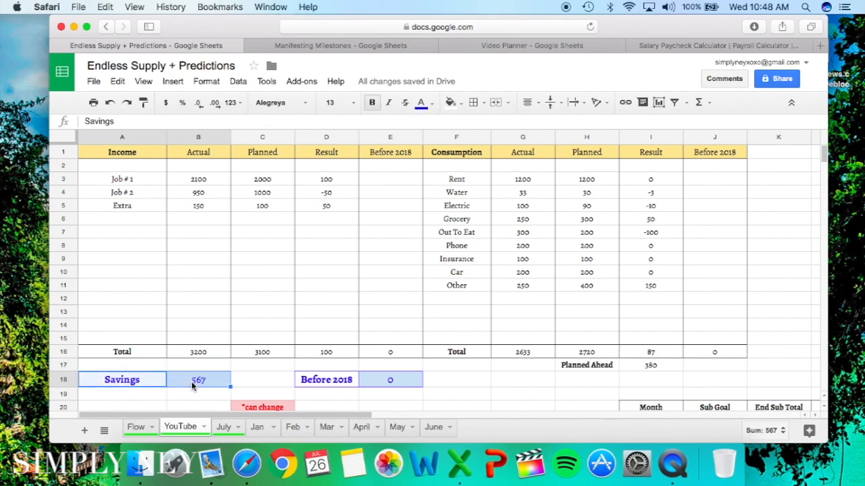
left_click(206, 383)
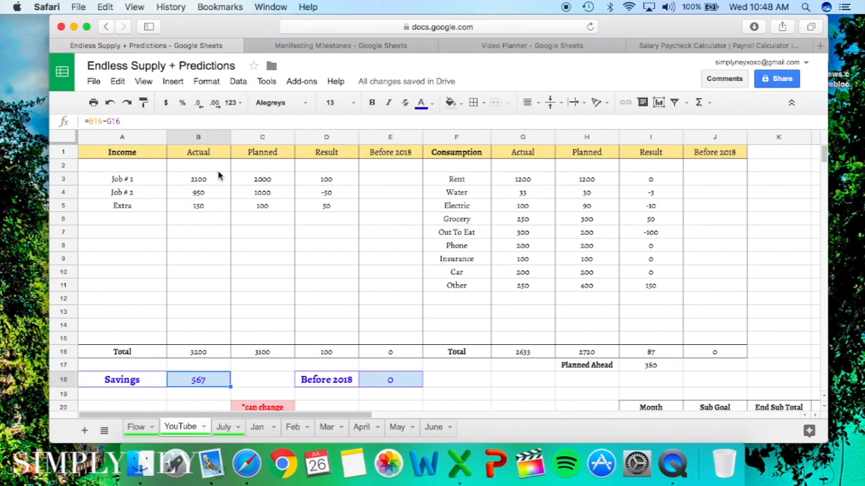
Step: Try a Job #1 actual income of 3000 to test the Savings formula, and undo the change
left_click_drag(219, 169, 222, 236)
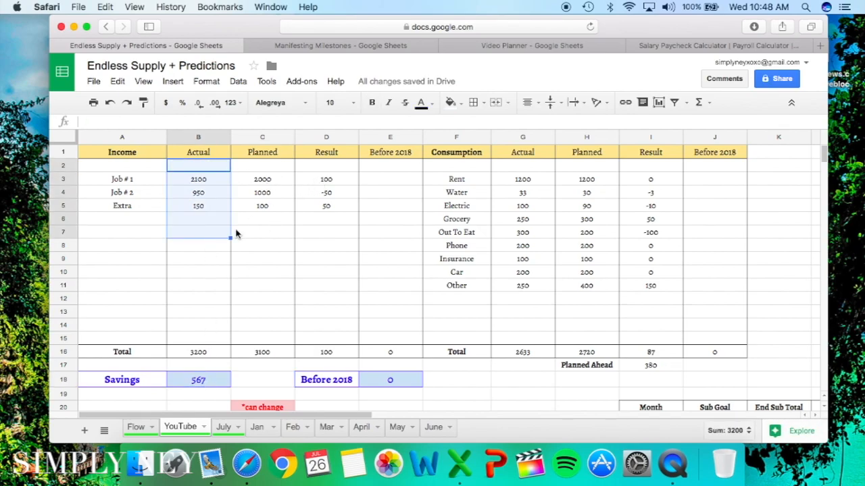
left_click(227, 190)
left_click(200, 180)
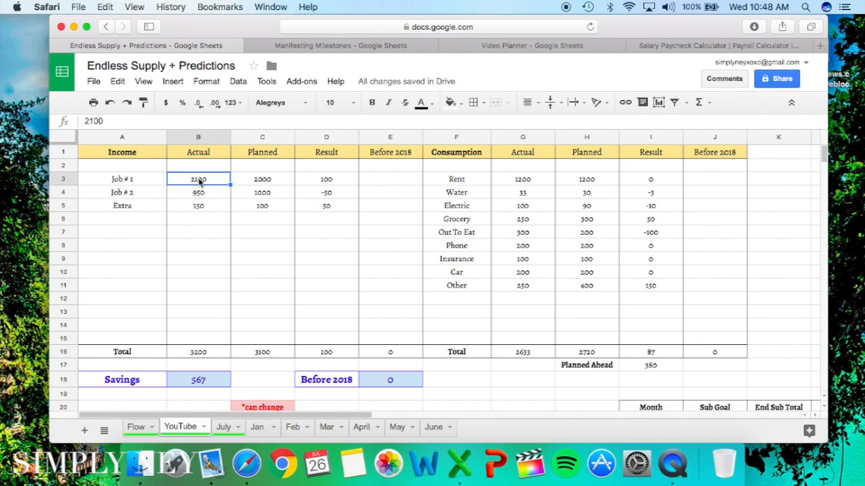
type("3000")
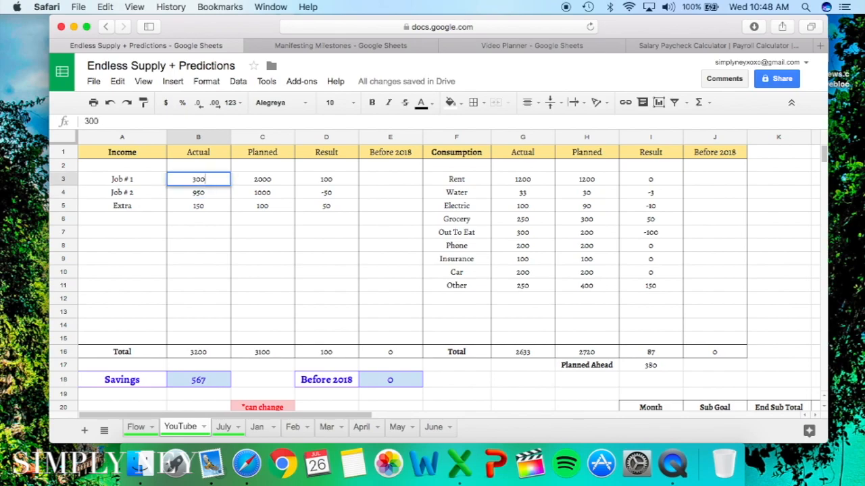
left_click(254, 206)
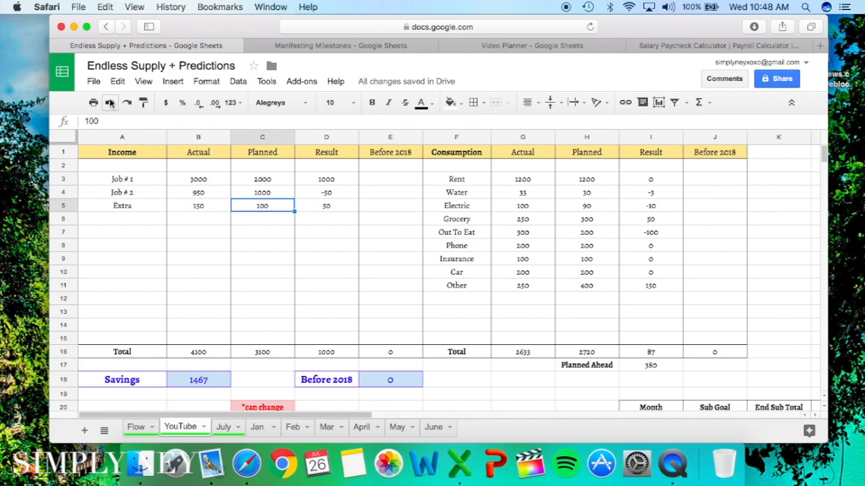
key("super+z")
Step: Try an actual Rent amount of 2000 to test the Savings formula, and undo the change
left_click(523, 184)
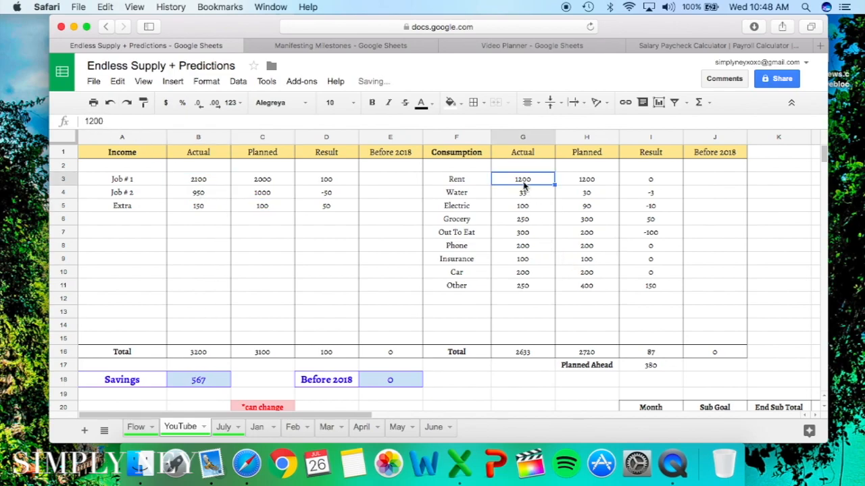
type("2000")
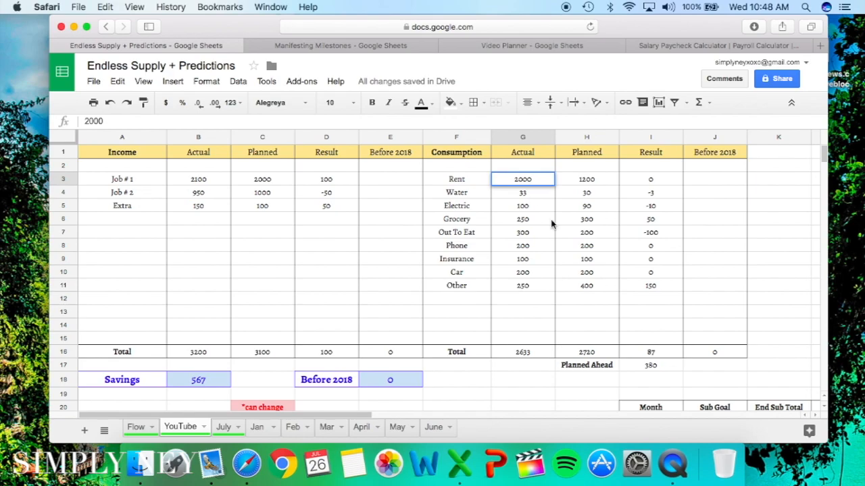
left_click(551, 221)
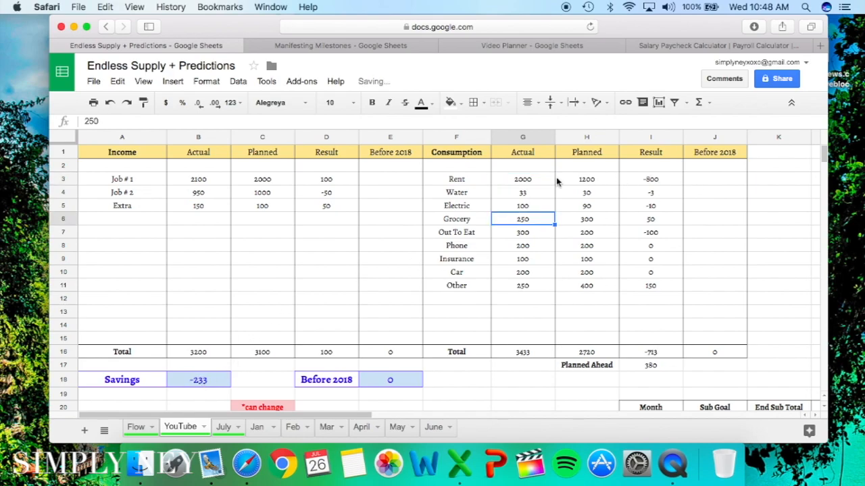
left_click(110, 102)
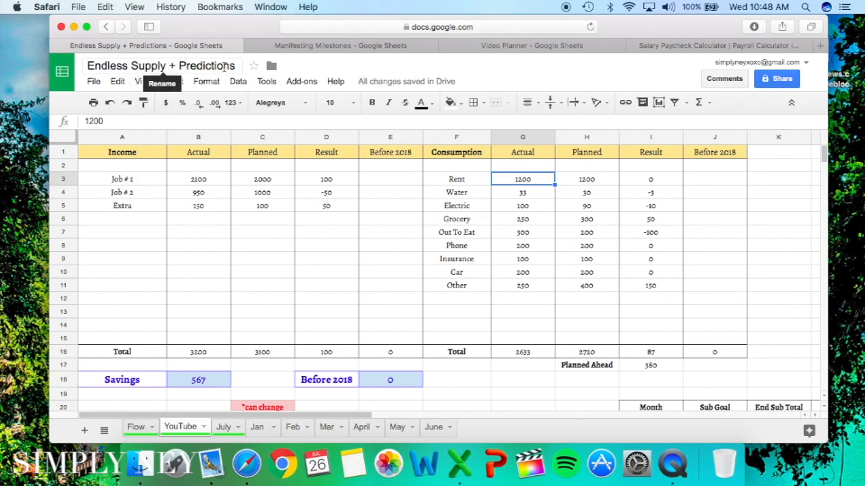
Step: Review the Consumption and Income headings and the Job #2 Result formula
left_click(464, 154)
left_click(115, 156)
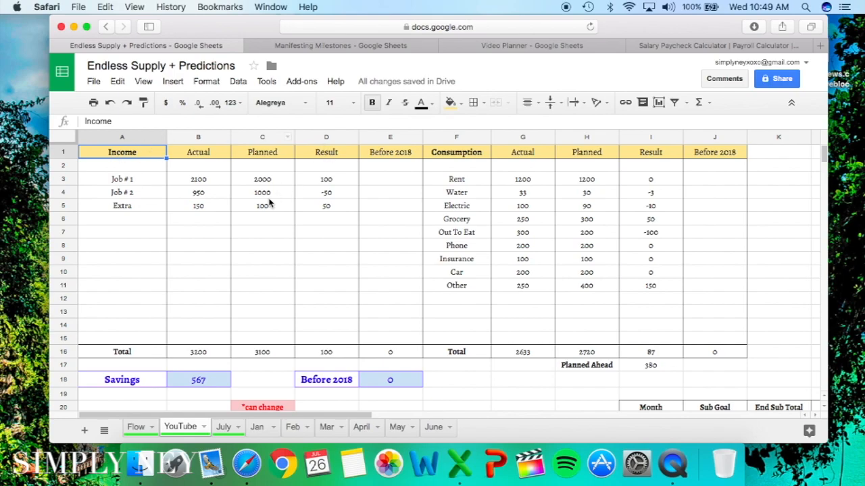
left_click(318, 196)
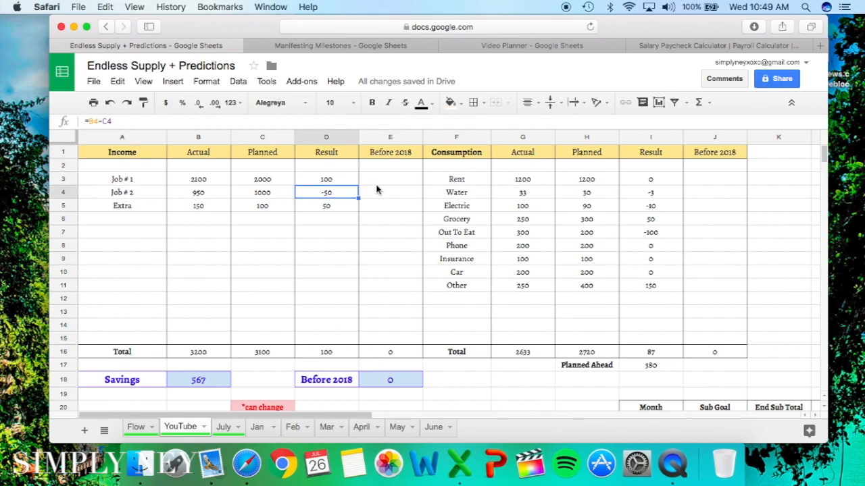
Step: Clear the Car row's label, actual and planned amounts and result from the Consumption table
left_click_drag(394, 156, 392, 336)
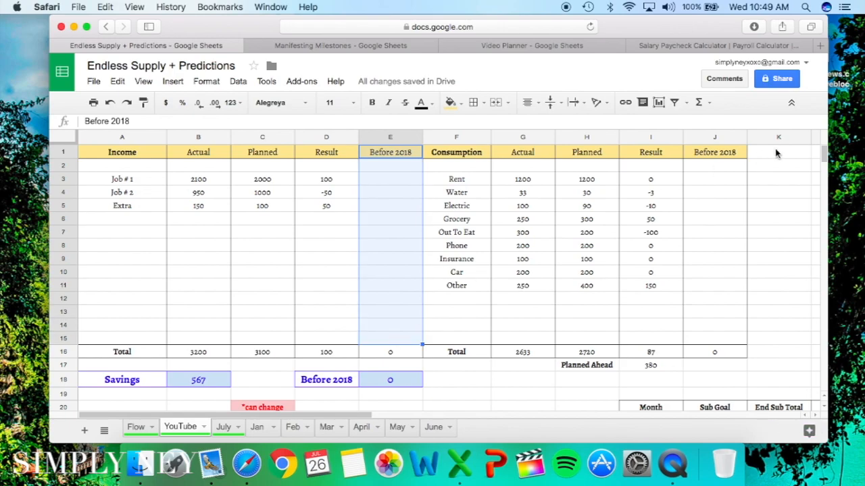
left_click(388, 183)
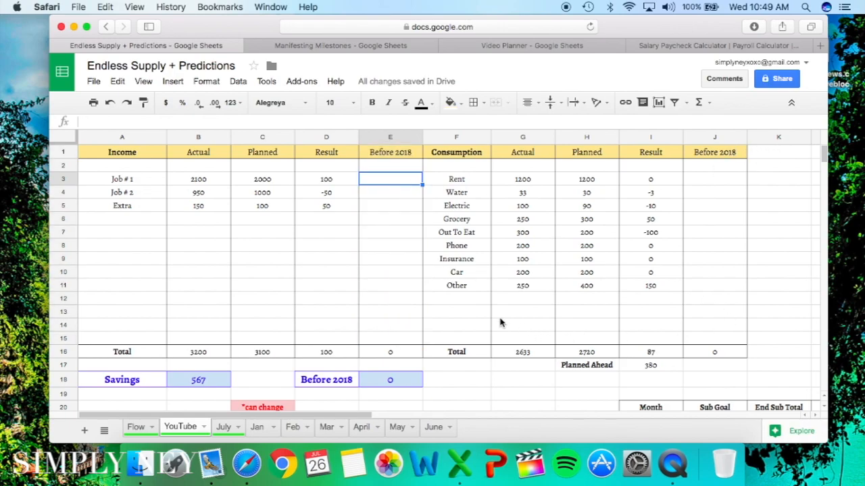
left_click(454, 298)
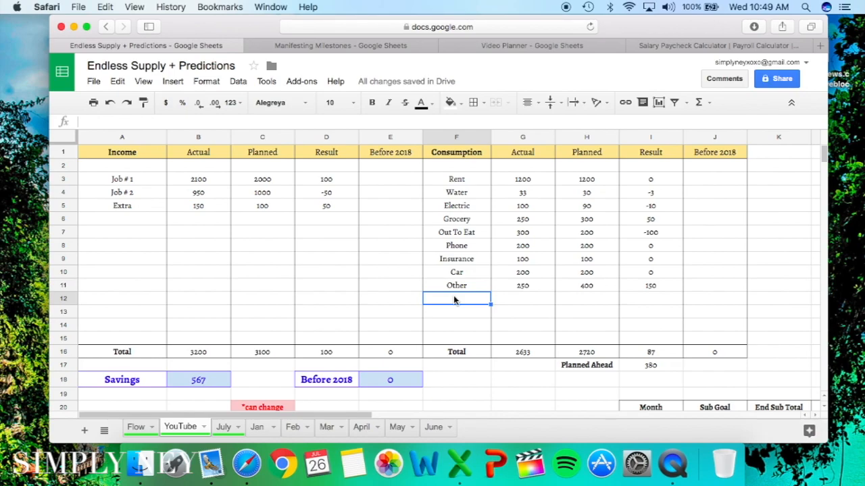
left_click_drag(485, 274, 590, 275)
left_click(614, 275)
left_click_drag(643, 279, 460, 276)
key("Delete")
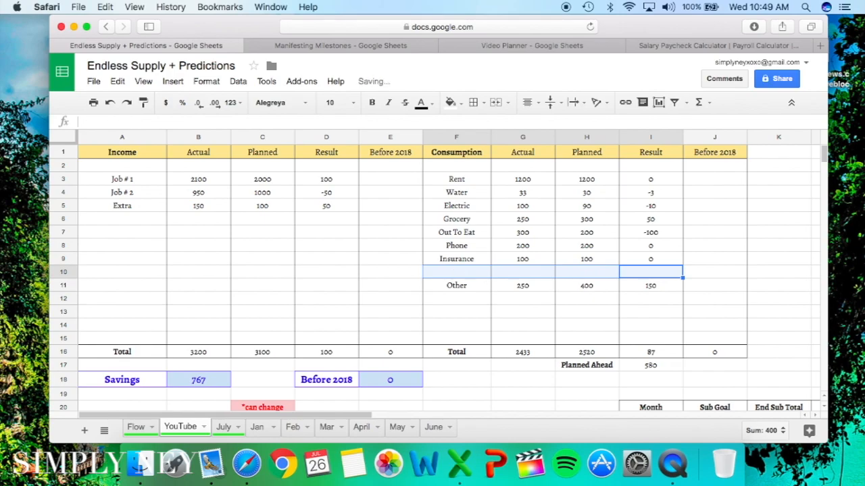
Step: Label the empty Consumption row between Insurance and Other as New Car
left_click(533, 299)
left_click(453, 277)
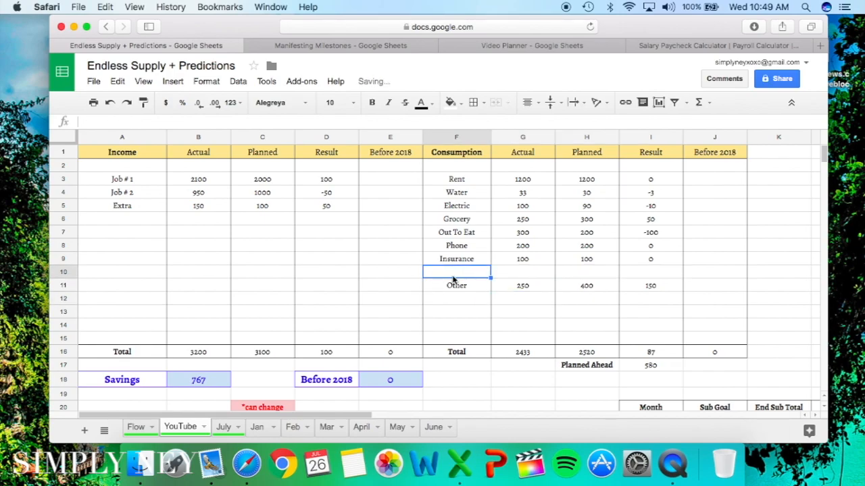
type("New Car")
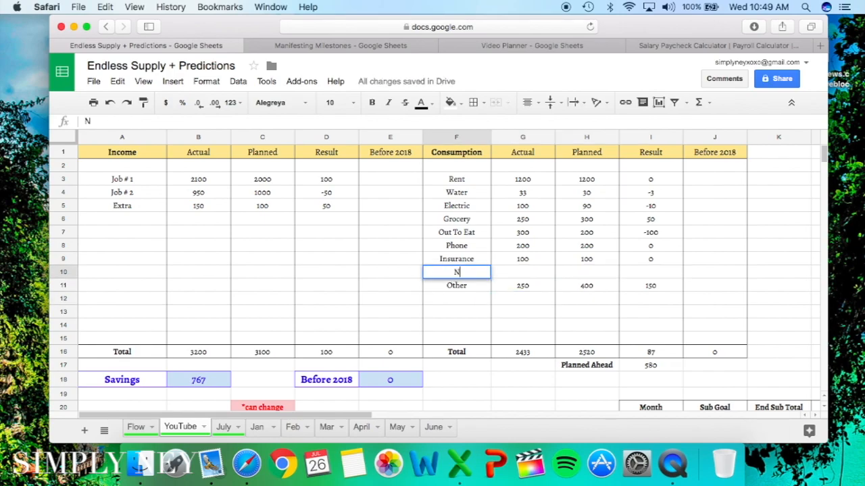
key("Tab")
key("Tab")
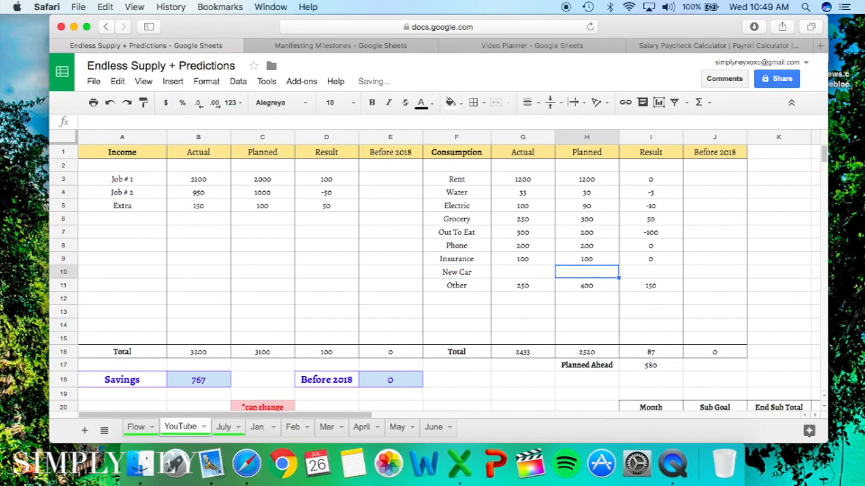
Step: Enter 400 as the New Car amount in the Consumption table's Before 2018 column
key("Left")
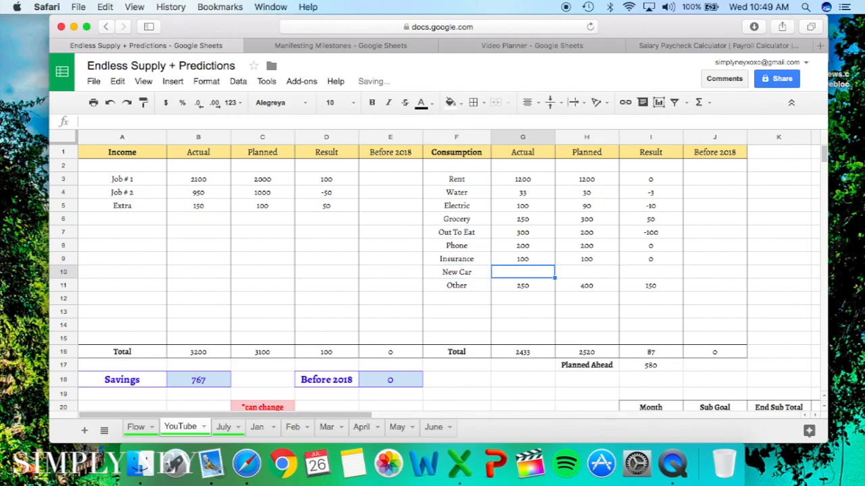
key("Right")
key("Right")
key("Right")
key("Right")
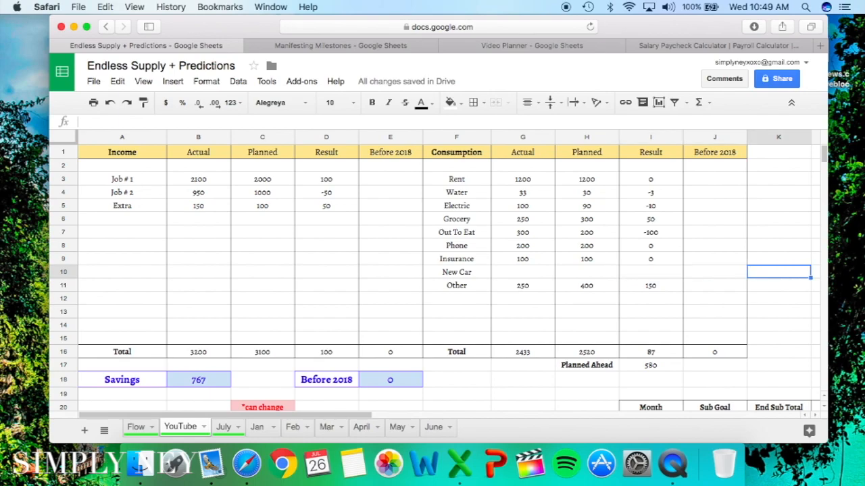
key("Left")
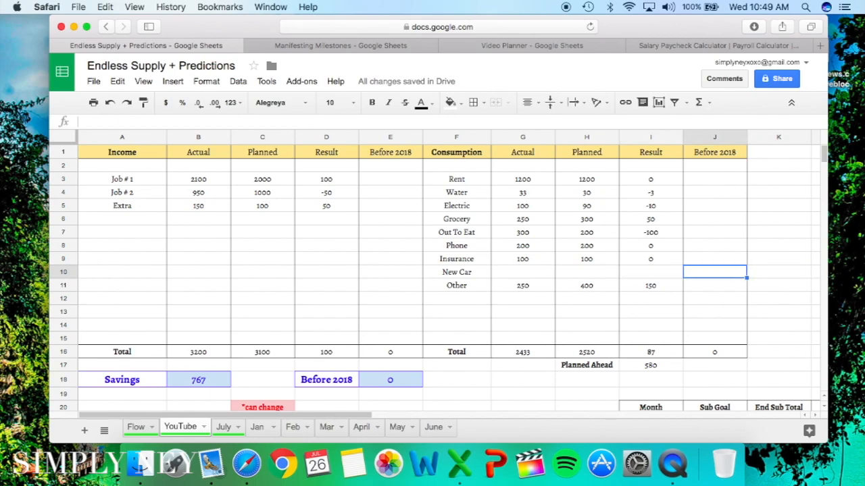
type("400")
left_click(640, 249)
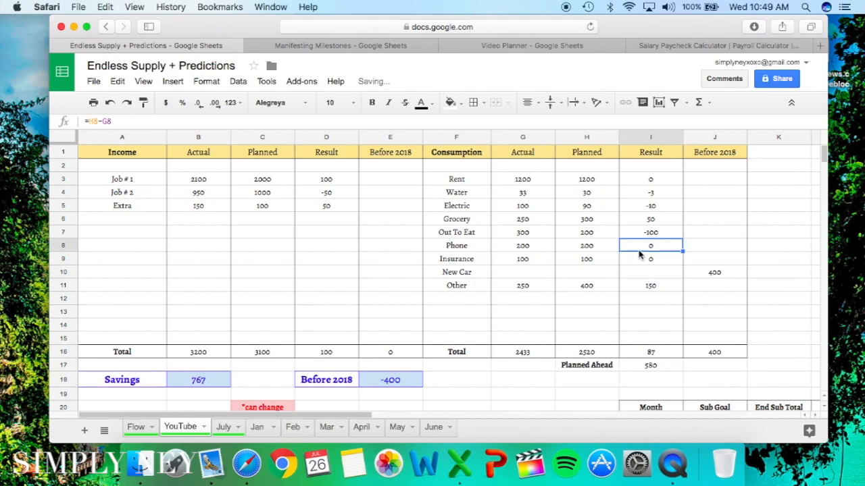
Step: Copy the planned amounts for Rent through Insurance into the Consumption table's Before 2018 column
left_click(705, 182)
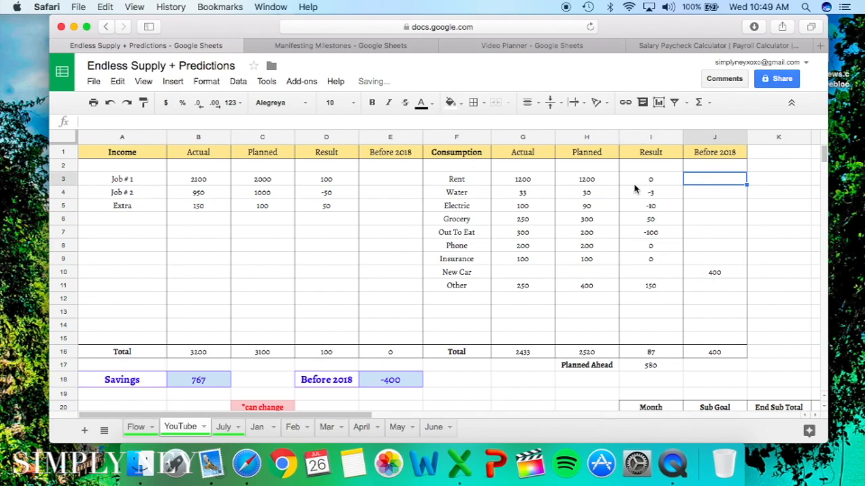
left_click(588, 194)
left_click_drag(589, 194, 588, 256)
left_click_drag(588, 179, 589, 262)
key("super+c")
left_click(721, 183)
key("super+v")
left_click(723, 197)
Step: Set the Before 2018 Rent amount to 3000 and check the column's Total formula
left_click(702, 182)
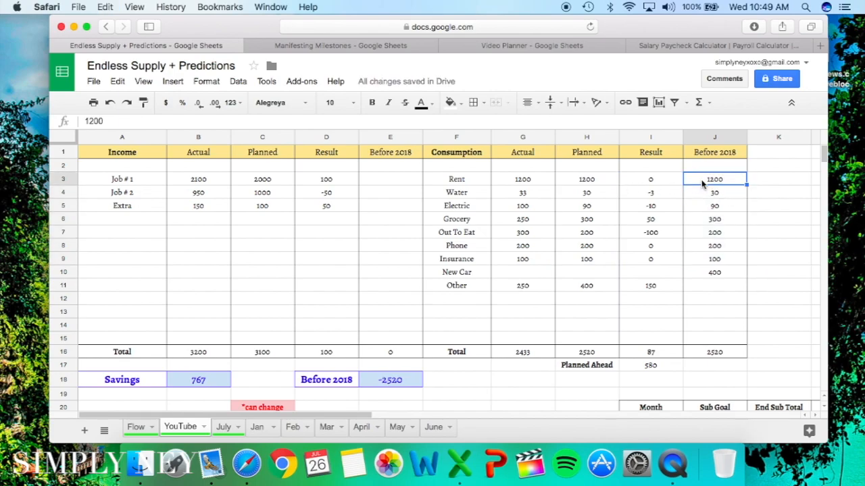
type("3000")
left_click(758, 209)
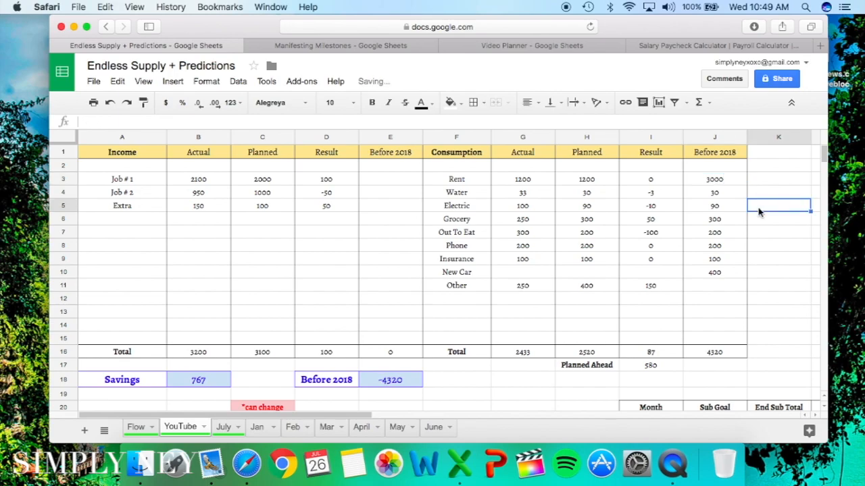
left_click(716, 182)
left_click_drag(711, 198, 708, 271)
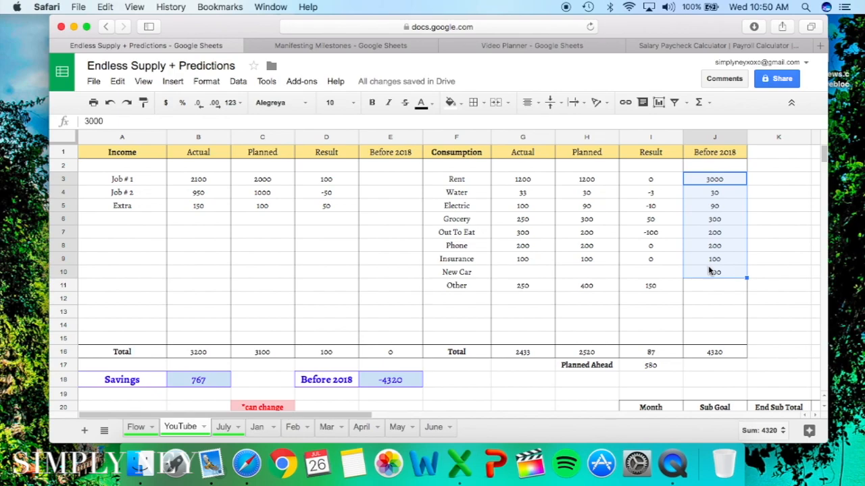
left_click(753, 273)
left_click(714, 352)
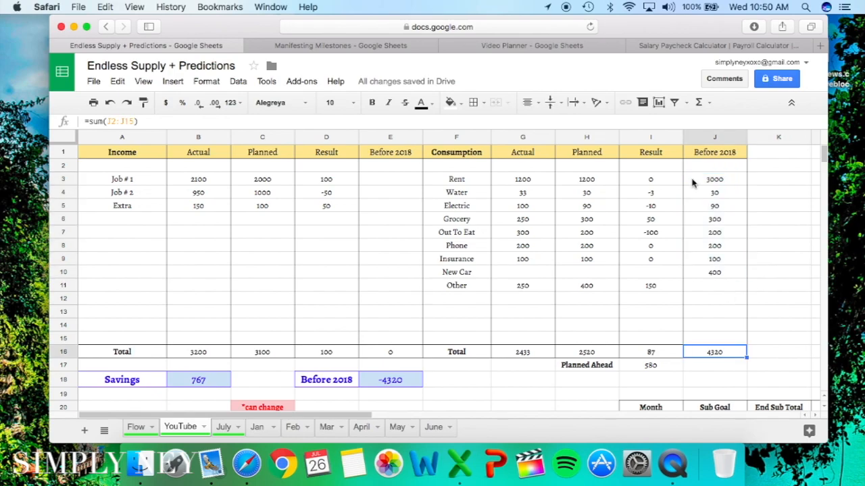
Step: Set the Before 2018 consumption amounts to 60 for Water, 200 for Electric, 400 for Grocery and 400 for Out To Eat
left_click(699, 181)
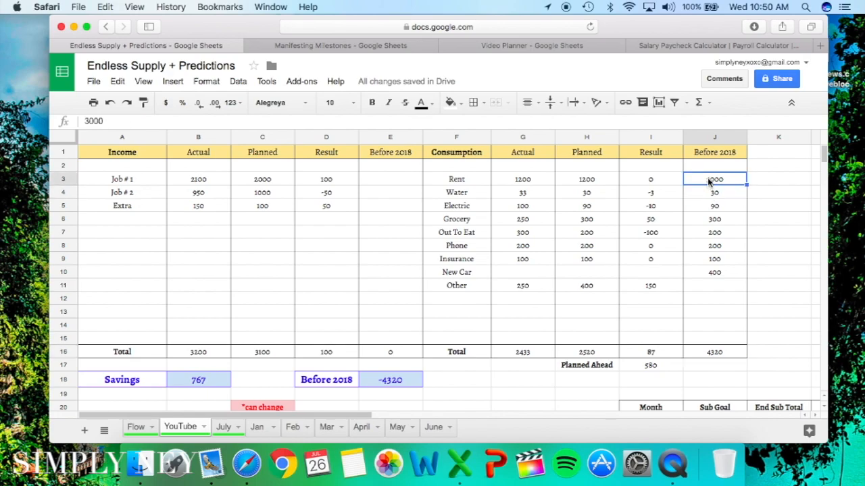
left_click(712, 195)
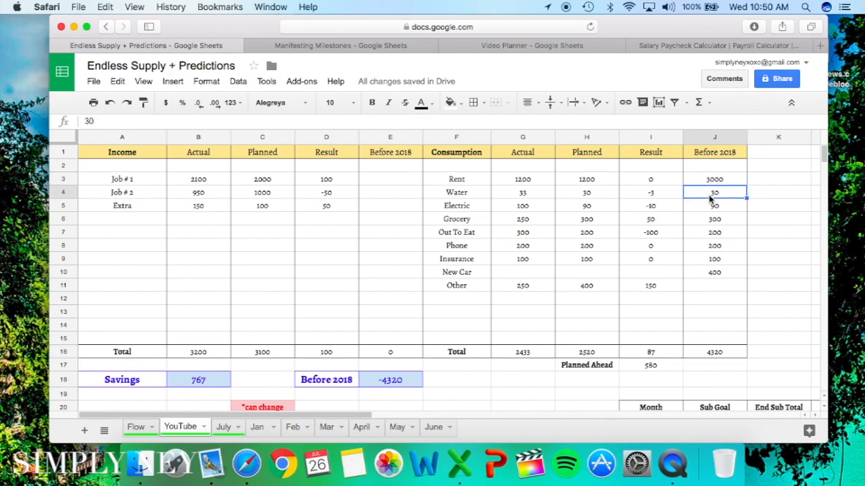
type("60")
key("Return")
type("200")
key("Return")
type("400")
key("Return")
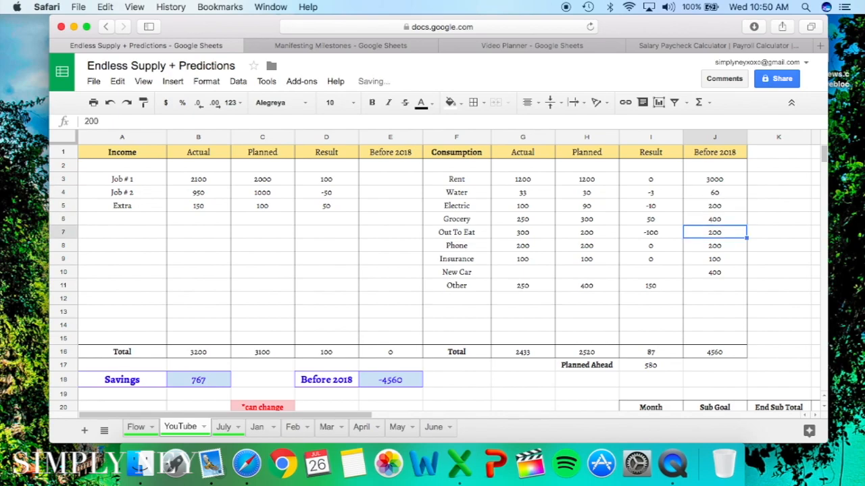
type("400")
key("Return")
key("Return")
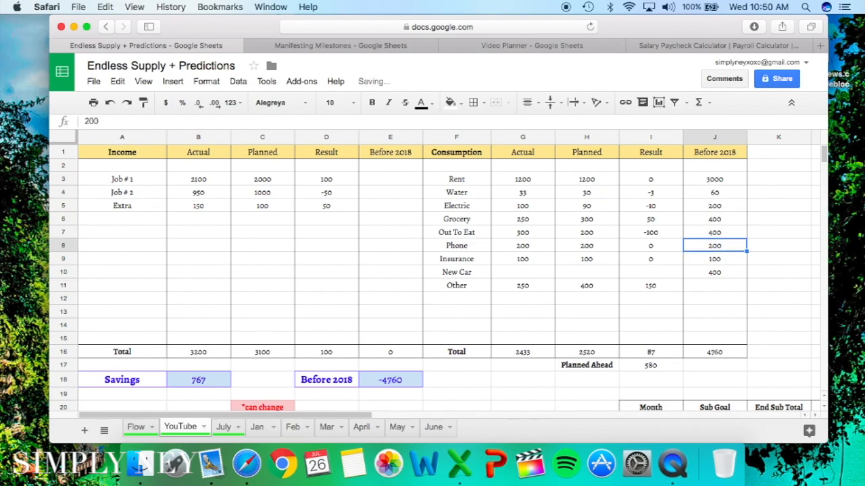
Step: Add a Travel label in the Consumption table below Other
key("Down")
key("Down")
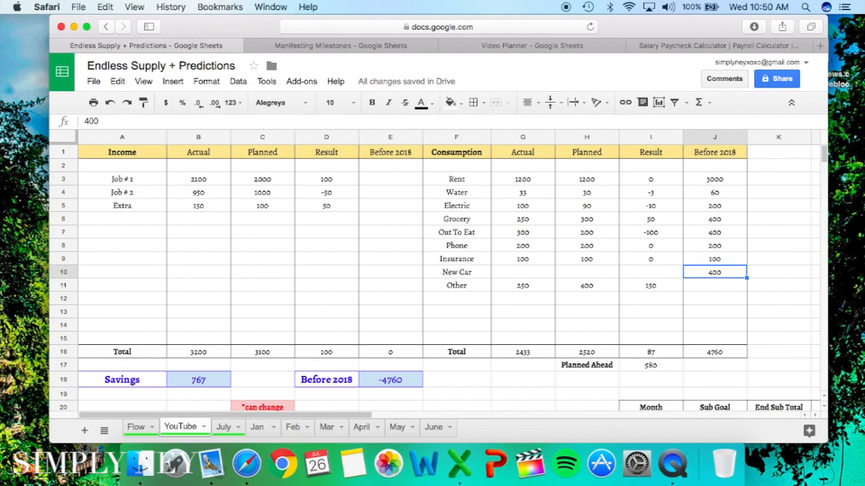
key("Left")
key("Left")
key("Left")
key("Left")
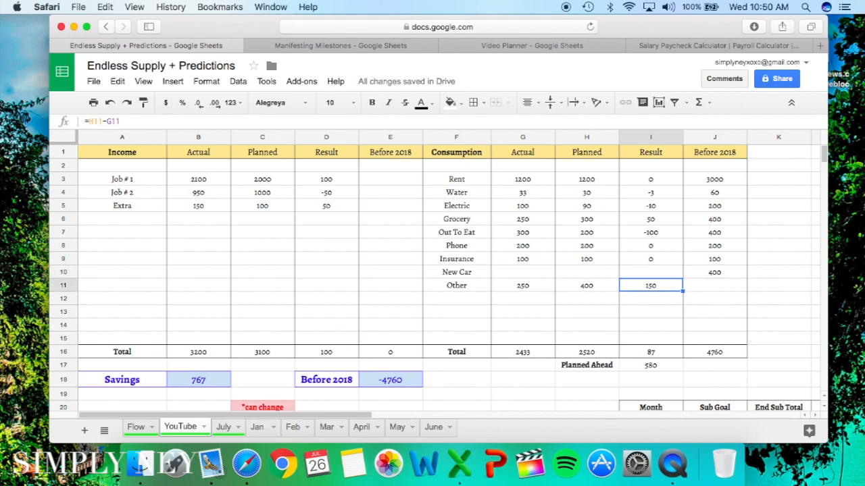
key("Down")
type("Travel")
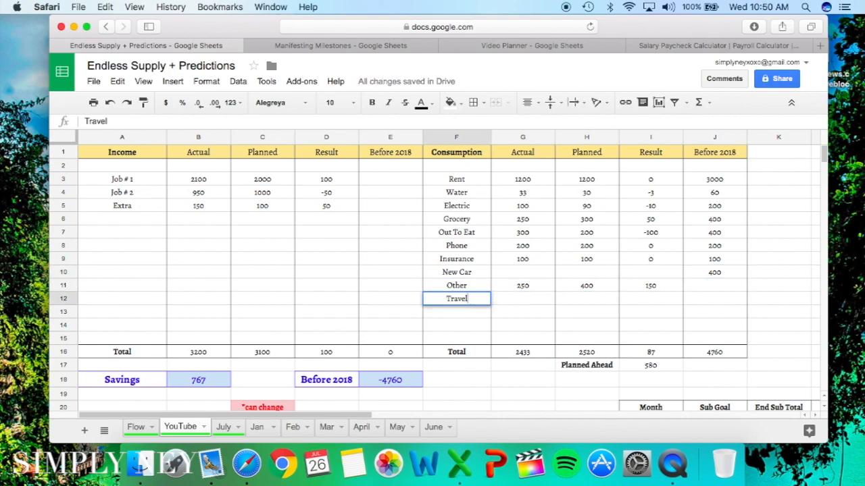
Step: Enter 1000 as the Before 2018 Travel amount and check the column's Total
key("Right")
key("Right")
key("Right")
key("Right")
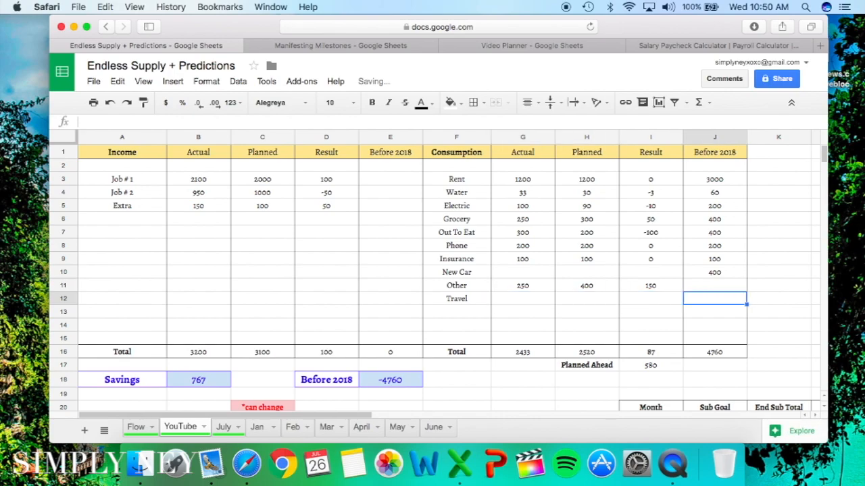
type("1000")
key("Up")
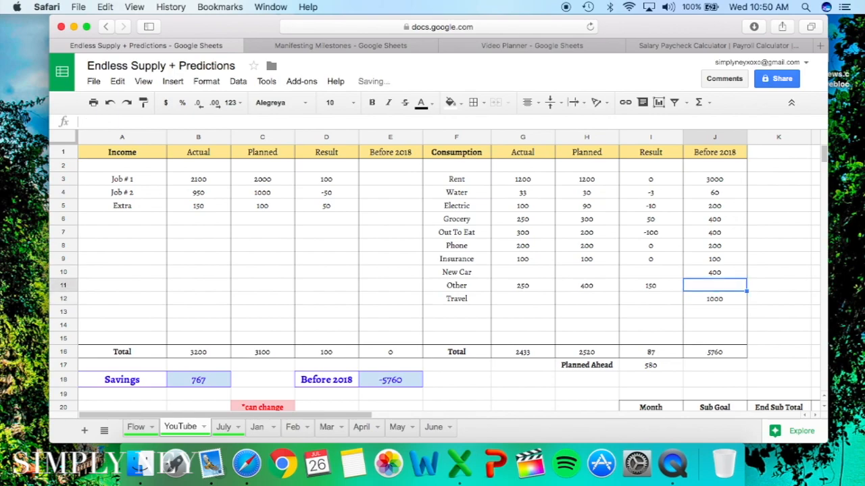
left_click(721, 356)
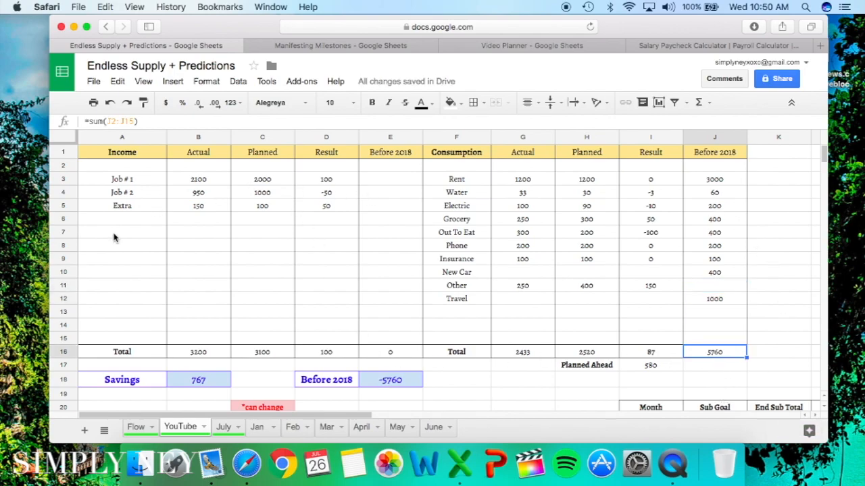
Step: Add a Hobby - YouTube income row below Extra with a Before 2018 amount of 2000
left_click(130, 220)
type("Ho")
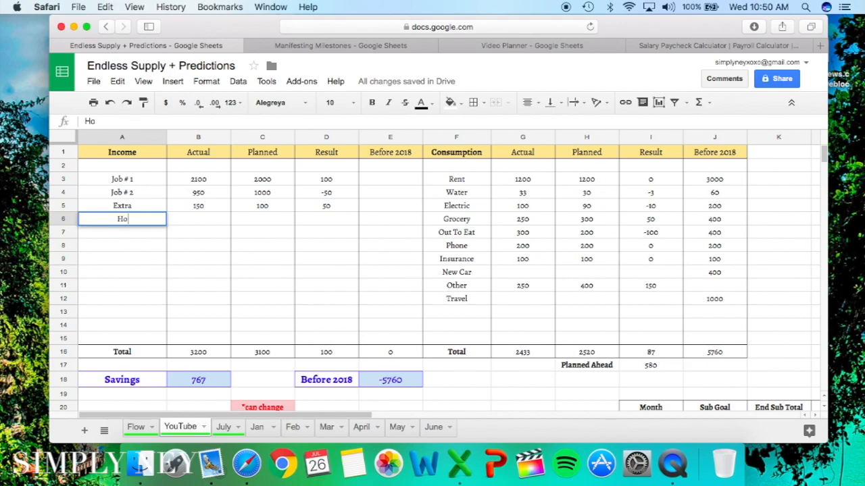
type("bby - YouTube")
key("Tab")
key("Tab")
key("Tab")
key("Tab")
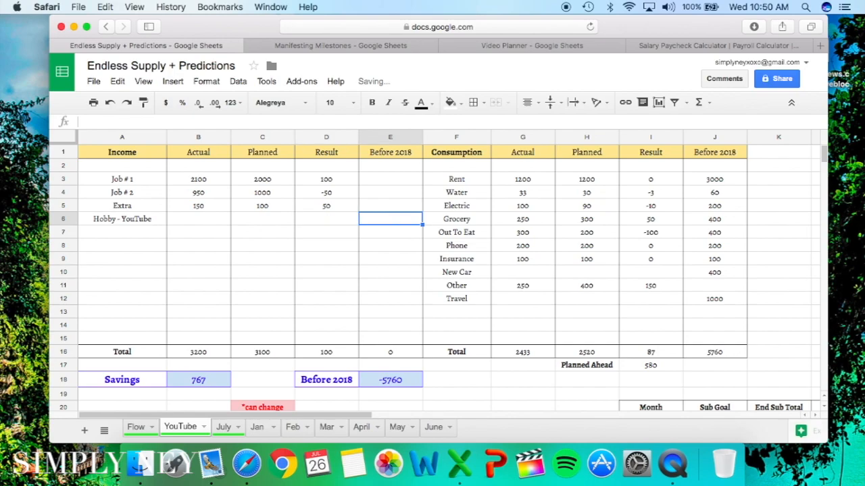
type("2000")
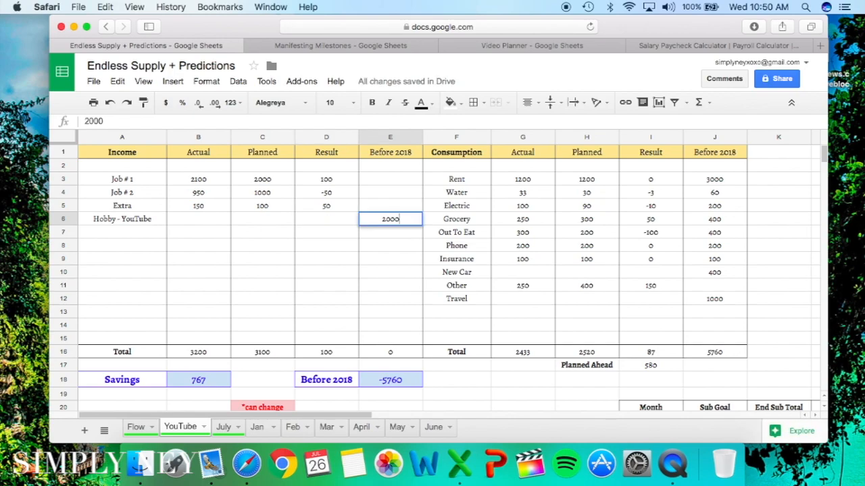
key("Return")
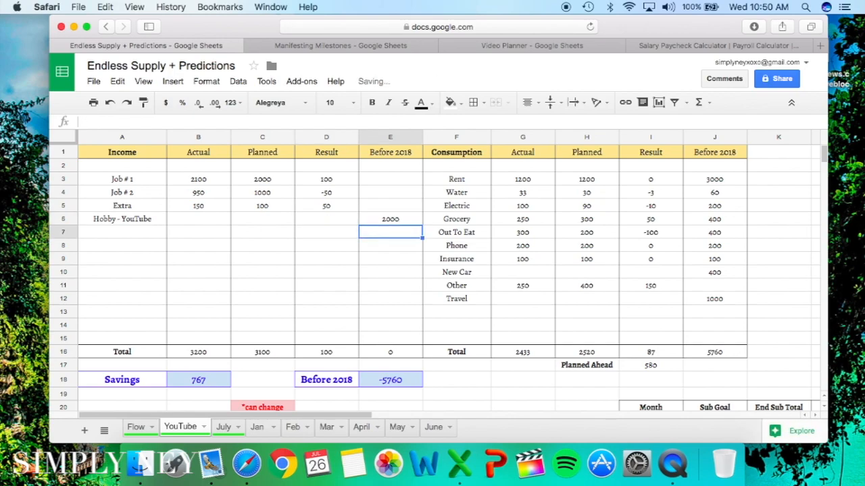
Step: Copy the actual amounts of Job #1, Job #2 and Extra into the Income table's Before 2018 column
left_click_drag(209, 183, 208, 203)
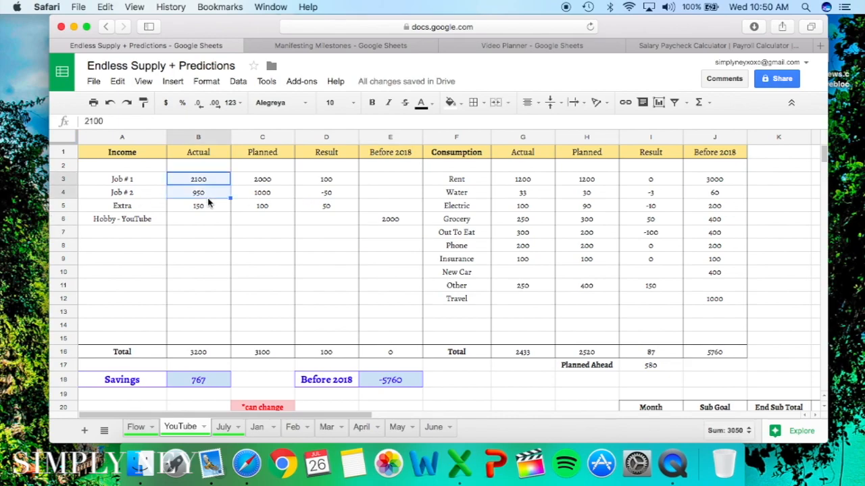
key("cmd+c")
left_click(396, 182)
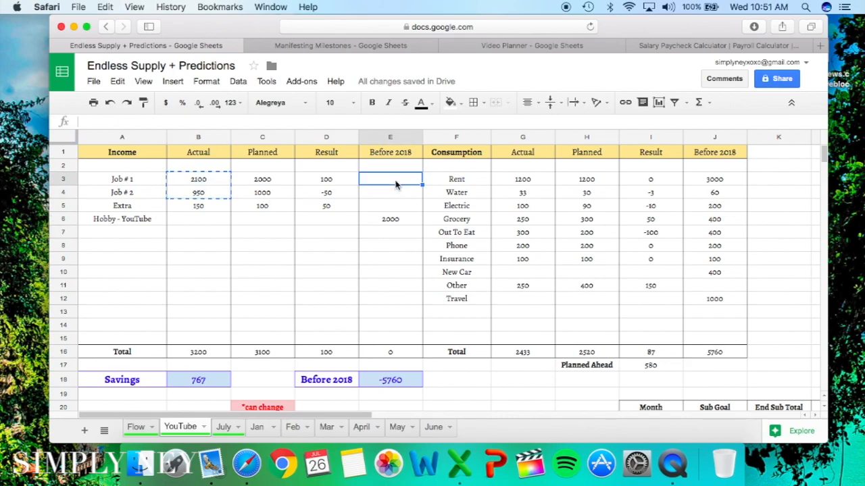
key("cmd+v")
left_click(202, 207)
key("cmd+c")
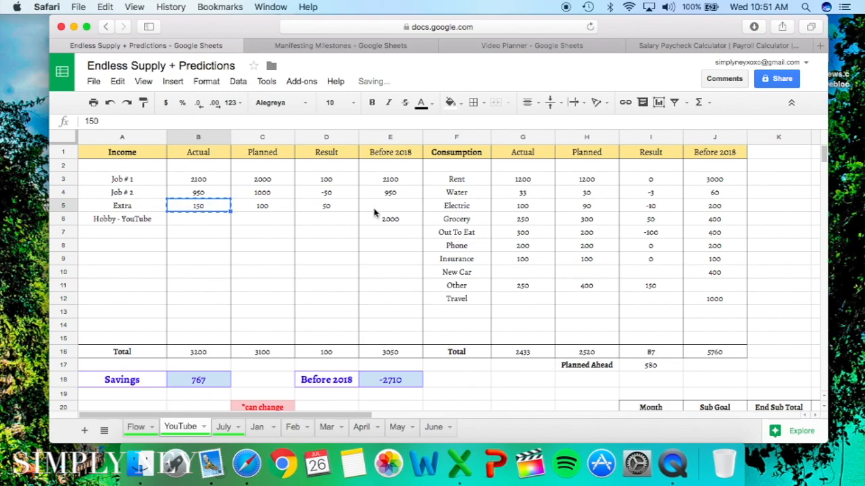
left_click(386, 208)
key("cmd+v")
Step: Clear the Before 2018 amount for Job #2 and compare the Income and Consumption totals for Before 2018
left_click(394, 196)
key("Delete")
left_click(397, 213)
left_click(399, 352)
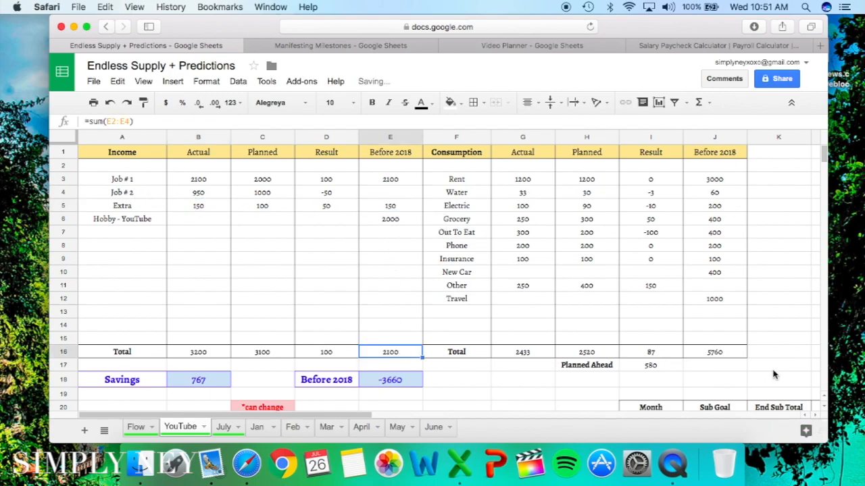
left_click(715, 352)
left_click(406, 358)
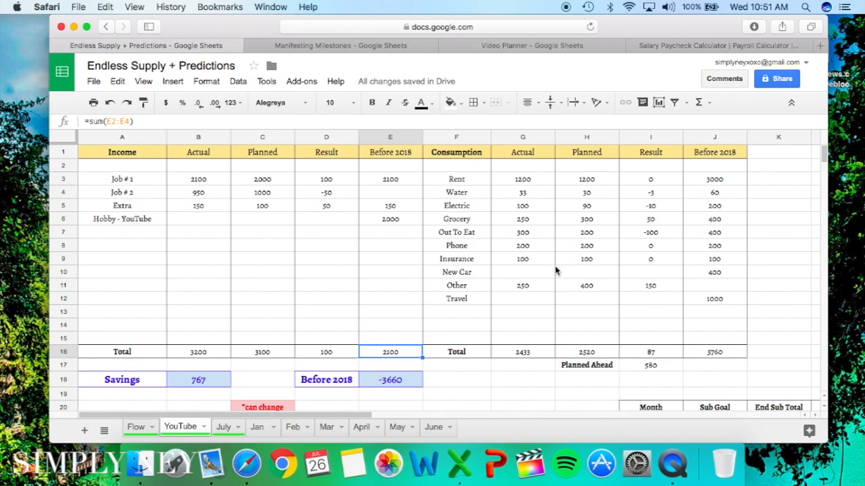
Step: Highlight the Before 2018 savings label and amount in row 18, and check the formula behind the amount
left_click_drag(325, 381, 388, 381)
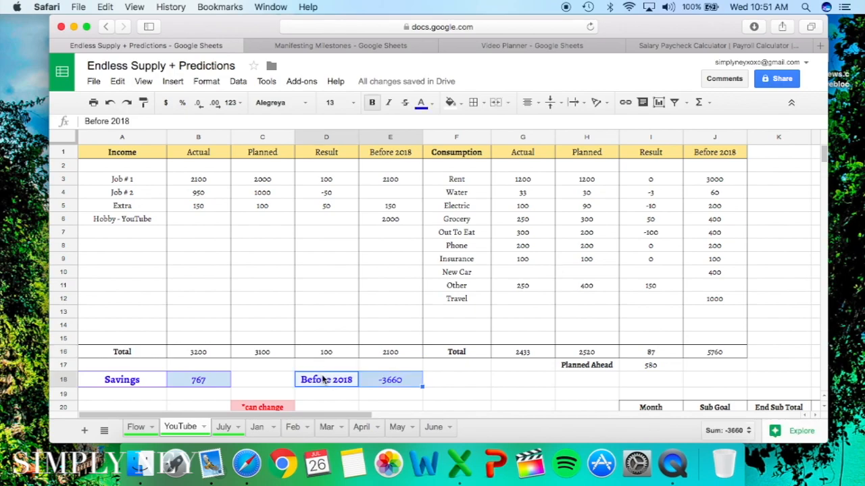
left_click_drag(313, 367, 406, 387)
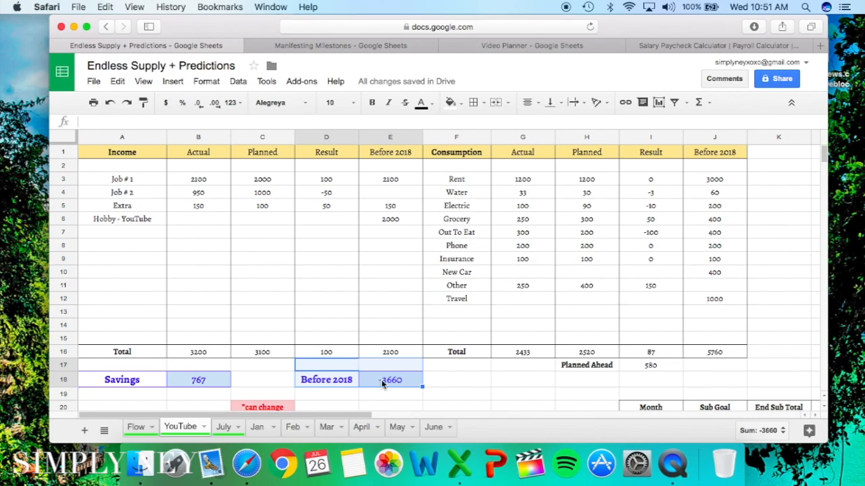
left_click(510, 206)
left_click(384, 381)
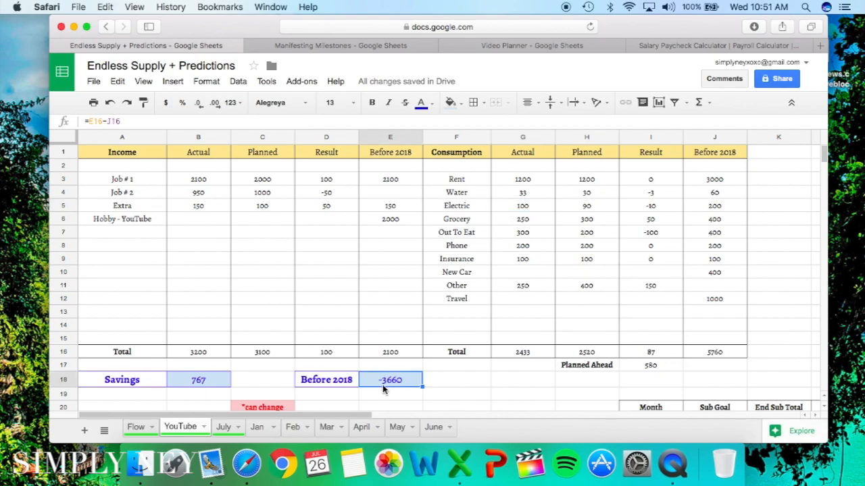
Step: Set the Before 2018 Hobby - YouTube amount to 4000, have the column's Total cover all income rows, and check the Before 2018 savings
left_click(397, 222)
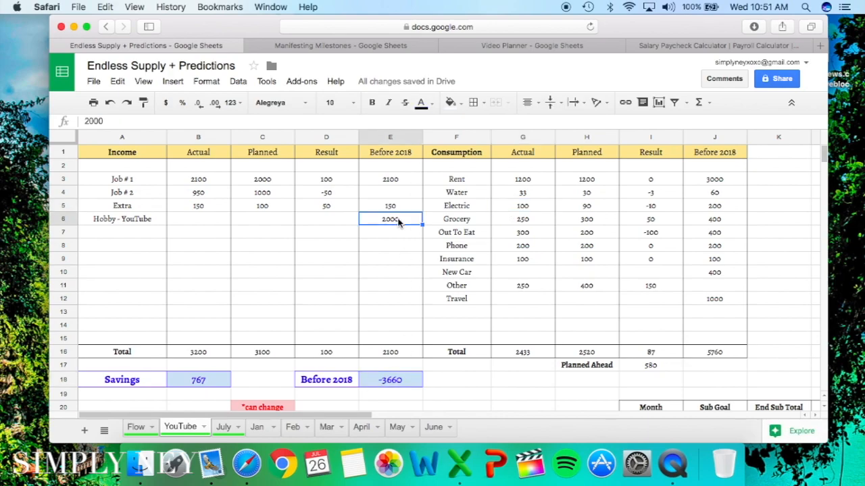
type("4000")
left_click(449, 222)
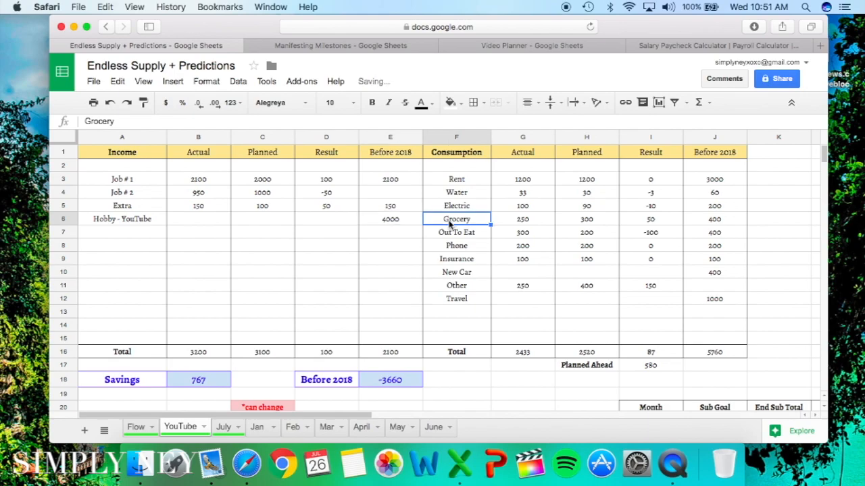
left_click(395, 262)
left_click(381, 382)
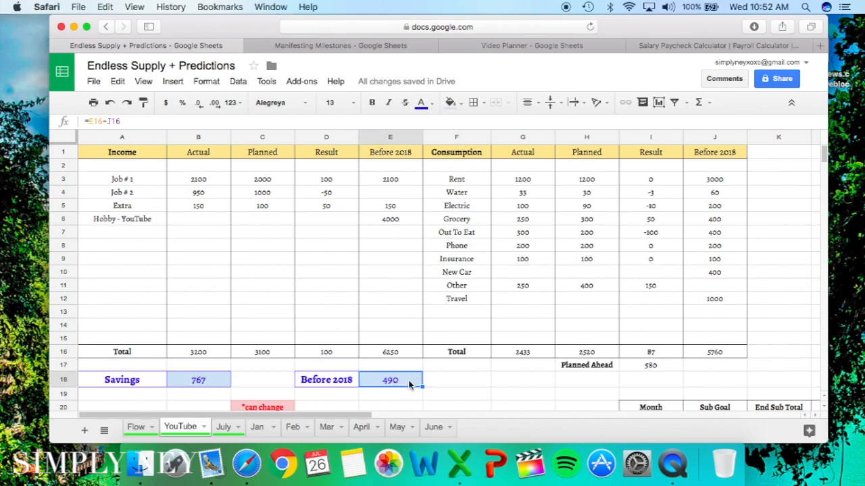
Step: Set the Before 2018 Hobby - YouTube amount to 2000 to test its effect on the savings
left_click(382, 223)
type("2000")
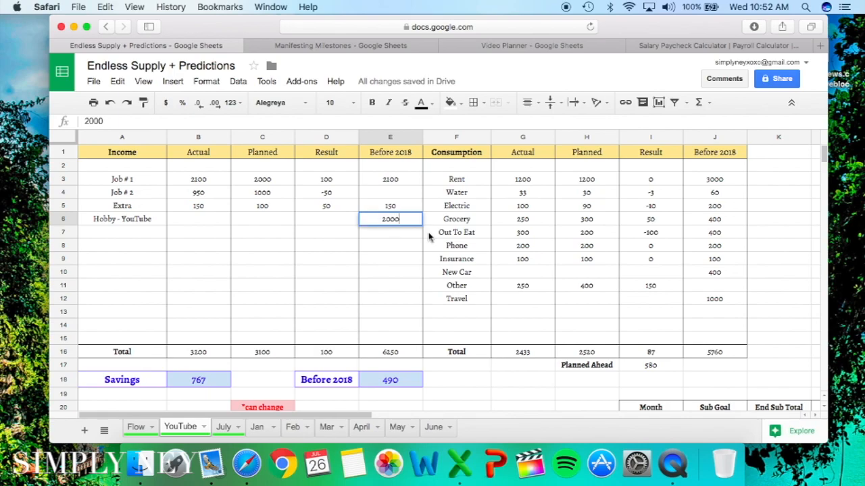
left_click(489, 262)
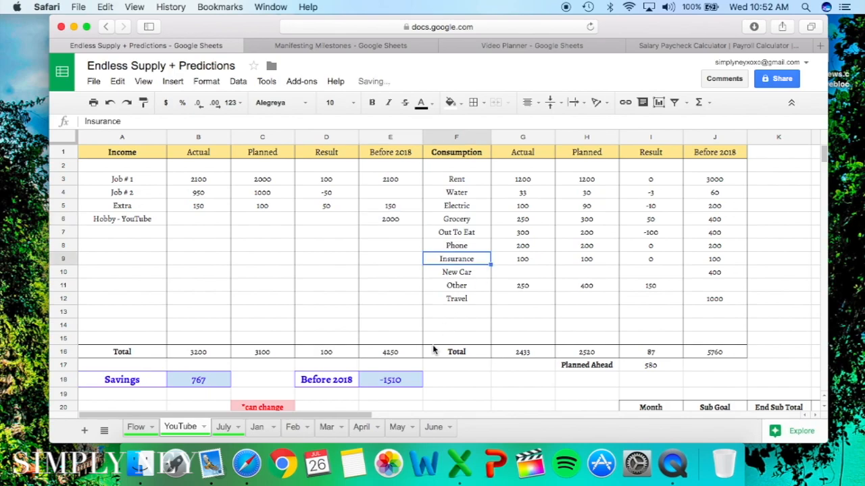
Step: Set the Before 2018 Hobby - YouTube amount back to 4000 and review the sheet
left_click(387, 224)
type("4000")
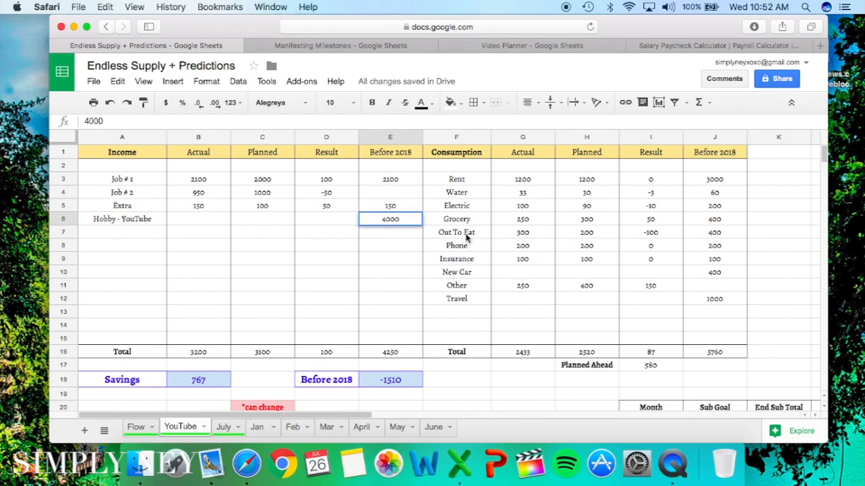
left_click(466, 236)
left_click(382, 222)
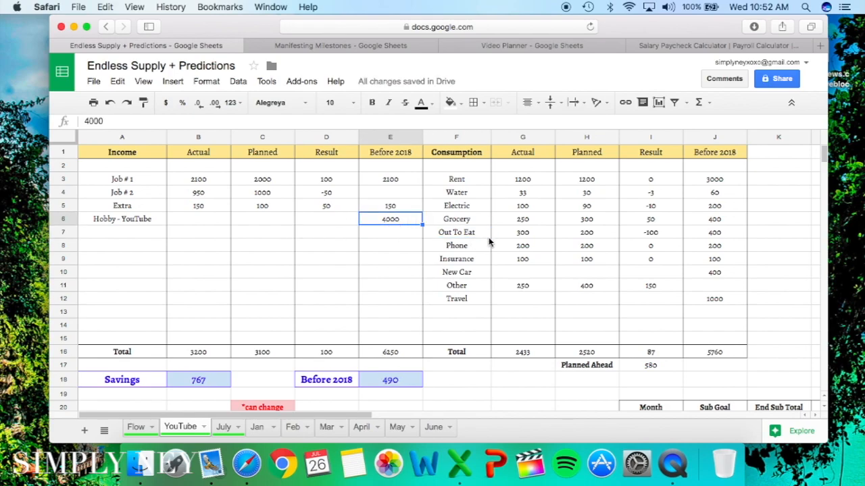
scroll(488, 241, "down", 2)
scroll(439, 253, "up", 2)
Step: Switch to the PaycheckCity site, open the hourly paycheck calculator, and choose Florida as the state for withholding
left_click(699, 47)
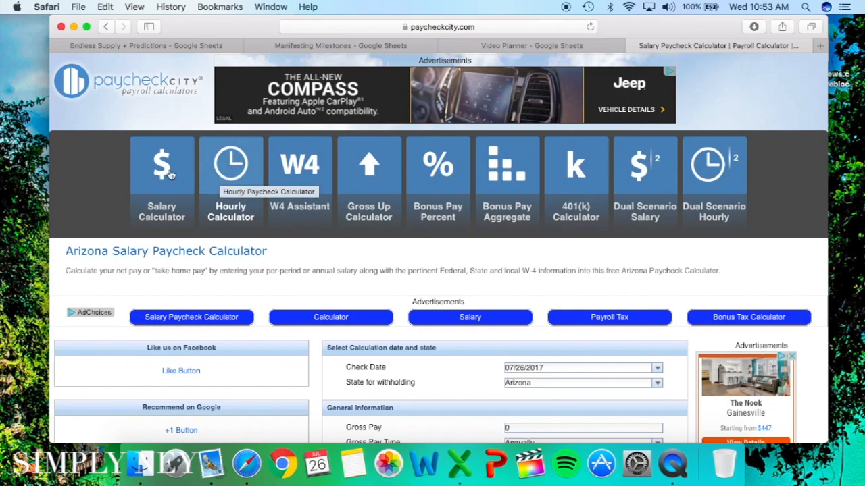
left_click(229, 177)
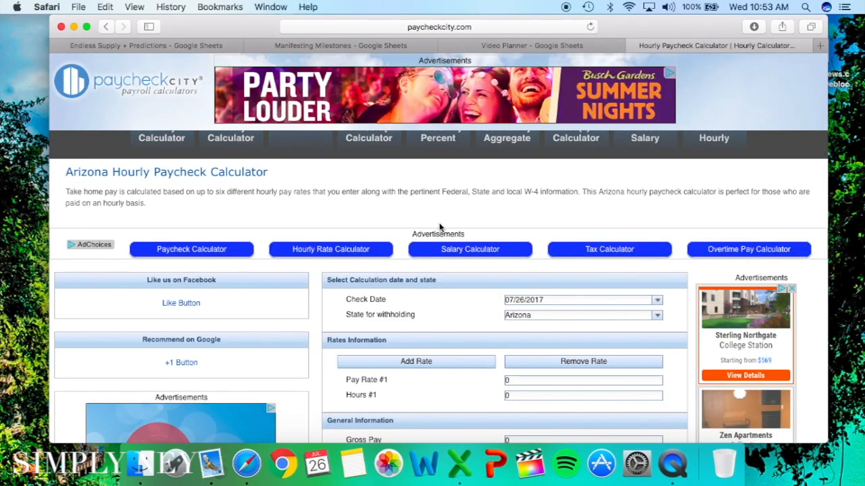
scroll(440, 228, "down", 2)
scroll(439, 227, "down", 3)
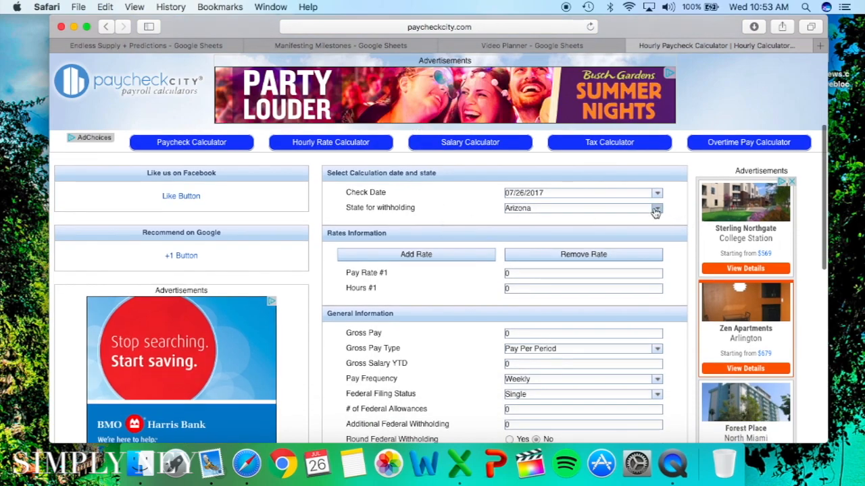
left_click(657, 208)
left_click(537, 314)
scroll(518, 307, "down", 1)
Step: Calculate the paycheck for a pay rate of 15 and 40 hours, and highlight the Net Pay line
key("Tab")
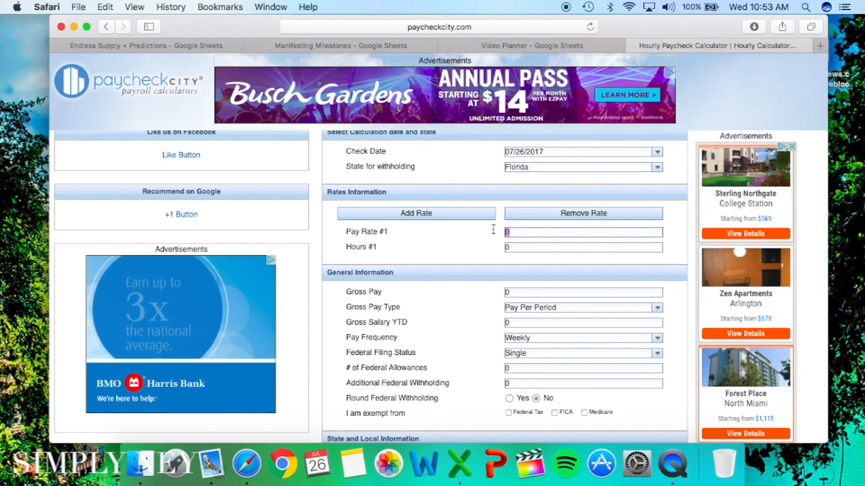
type("15")
left_click_drag(520, 249, 483, 250)
type("40")
left_click(462, 272)
scroll(462, 272, "down", 5)
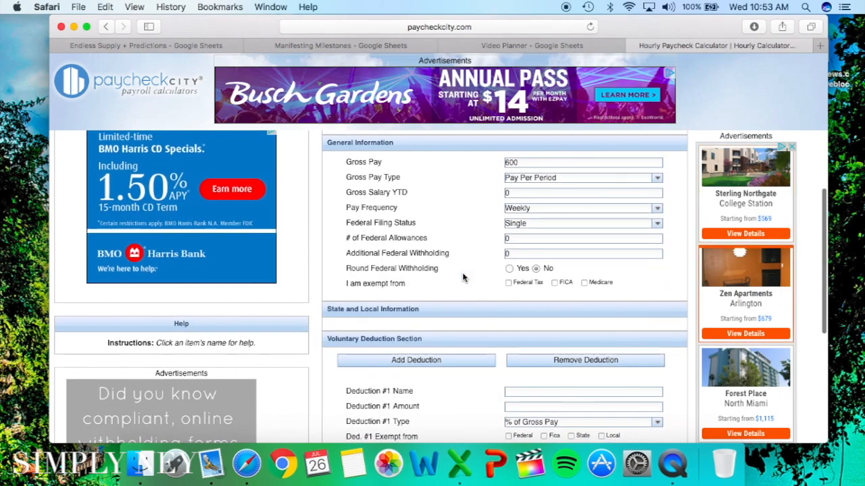
scroll(420, 360, "down", 5)
left_click(408, 325)
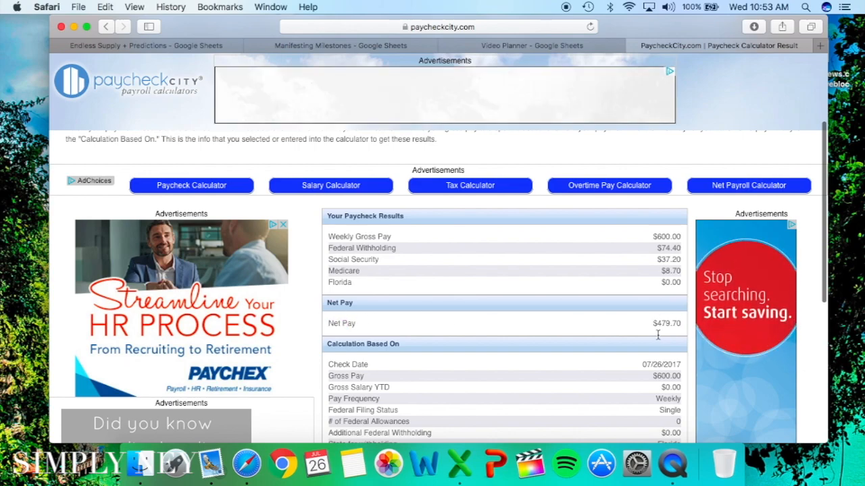
triple_click(675, 322)
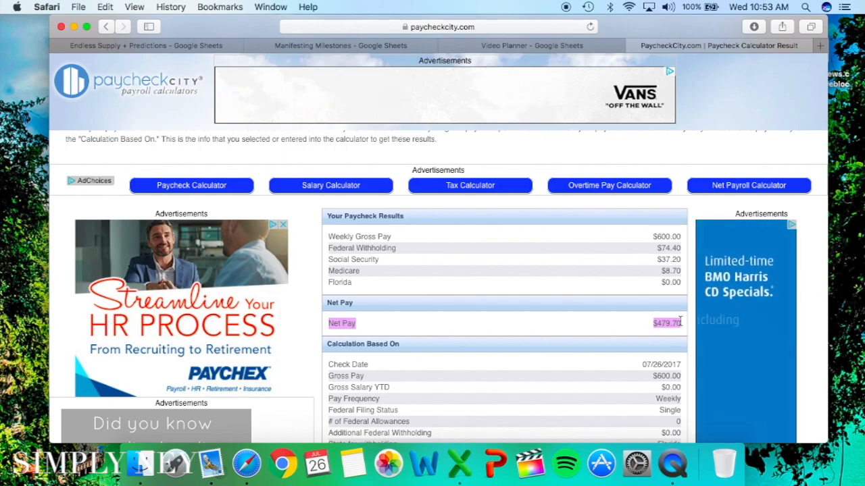
Step: Close the paycheck calculator page and switch to the Manifesting Milestones spreadsheet
key("super+w")
left_click(418, 47)
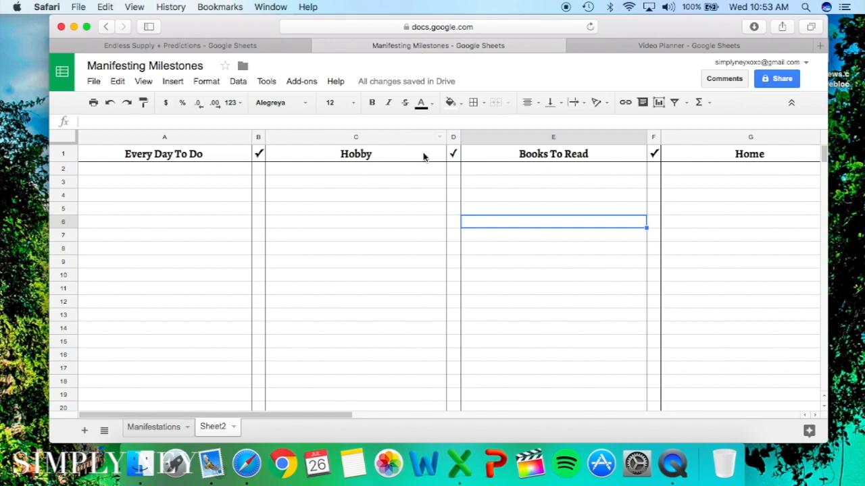
scroll(432, 197, "down", 5)
scroll(433, 196, "up", 5)
Step: Review the category headings across row 1, from Every Day To Do through Hobby, Books To Read, Home and beyond
left_click(187, 180)
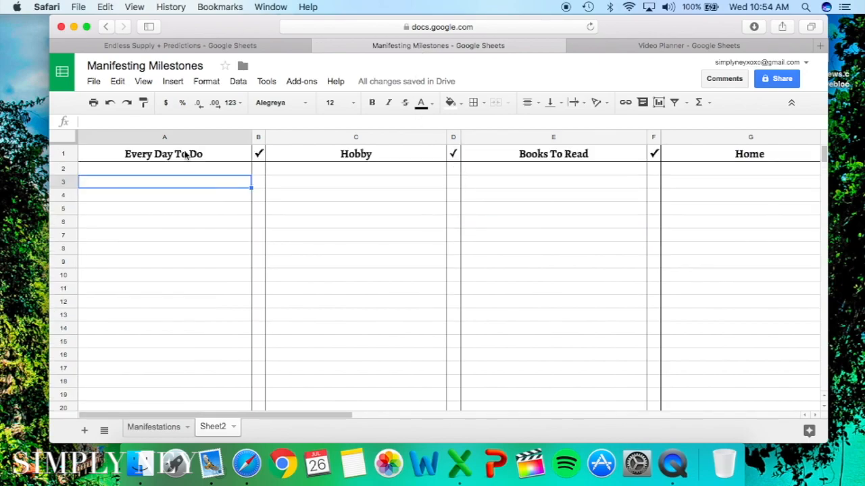
left_click(183, 159)
left_click(320, 157)
left_click(544, 163)
scroll(545, 162, "right", 3)
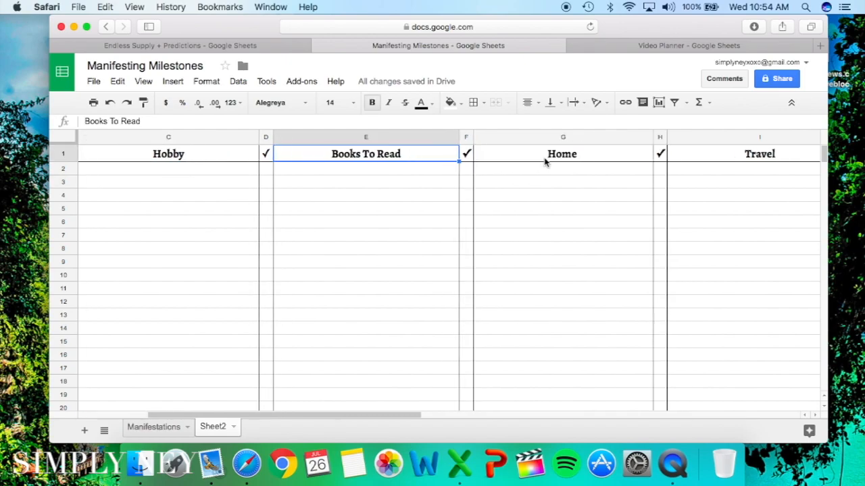
left_click(535, 158)
scroll(534, 158, "right", 8)
scroll(533, 159, "left", 10)
left_click(174, 156)
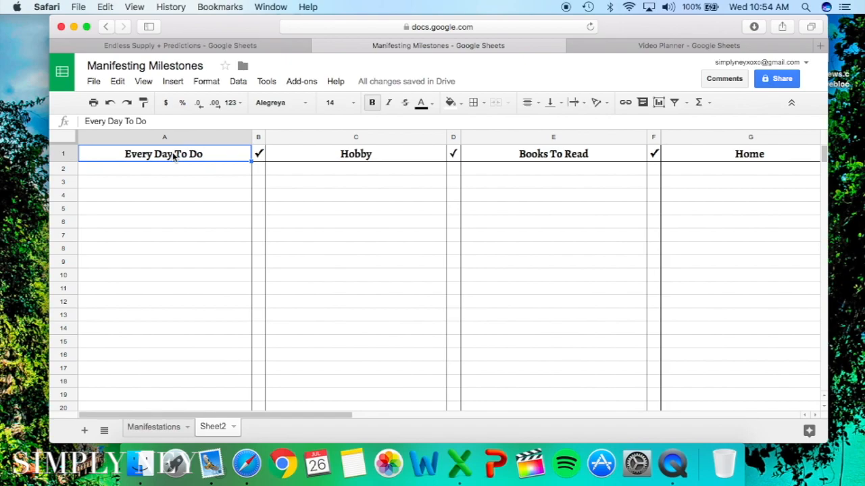
Step: Enter "Run (7/26)" in cell A3 under Every Day To Do
left_click(176, 183)
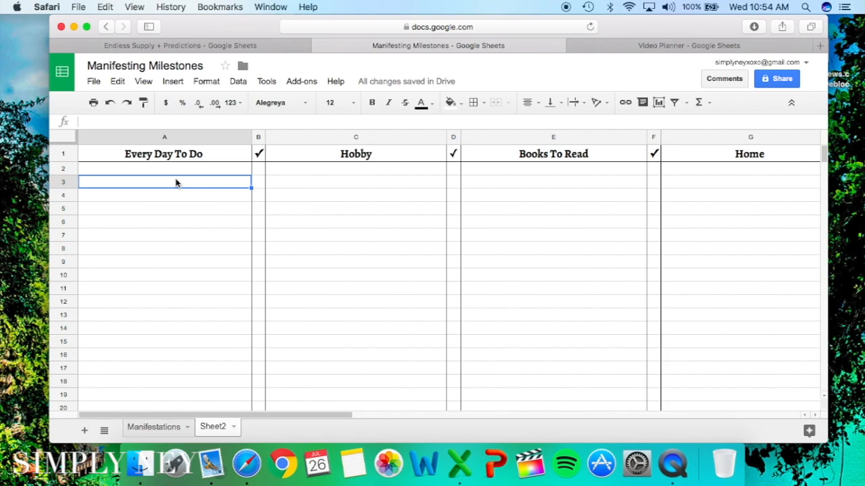
type("Run")
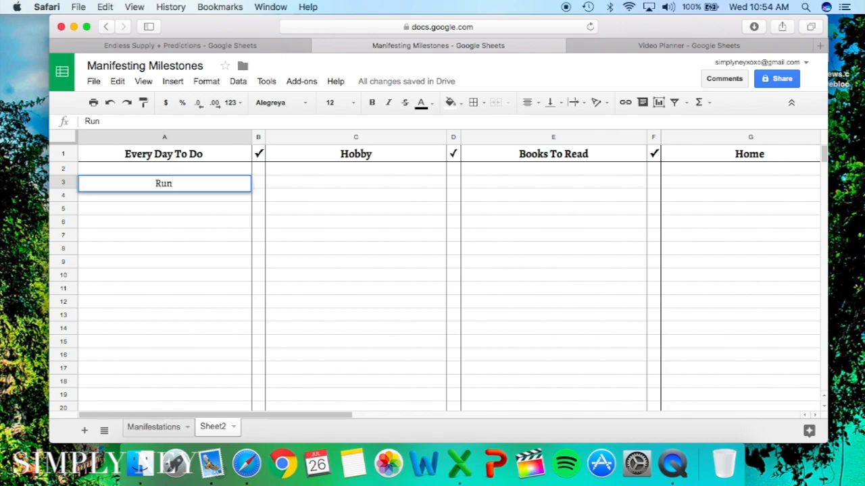
type(" (7/26)")
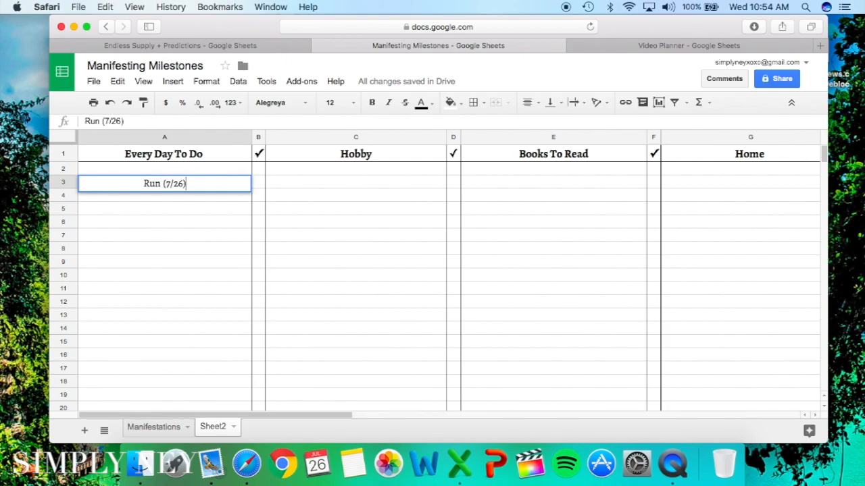
key("Tab")
Step: Enter "Run (7/28)" in cell A4 under Every Day To Do
left_click(194, 200)
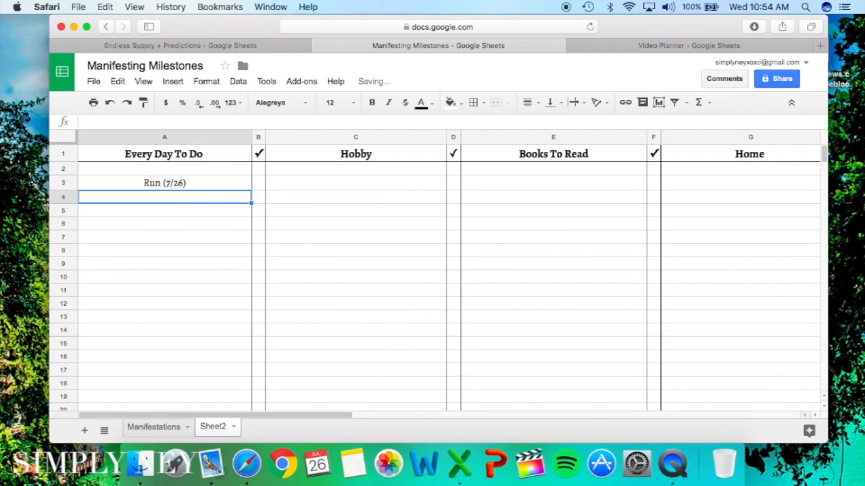
type("Run ")
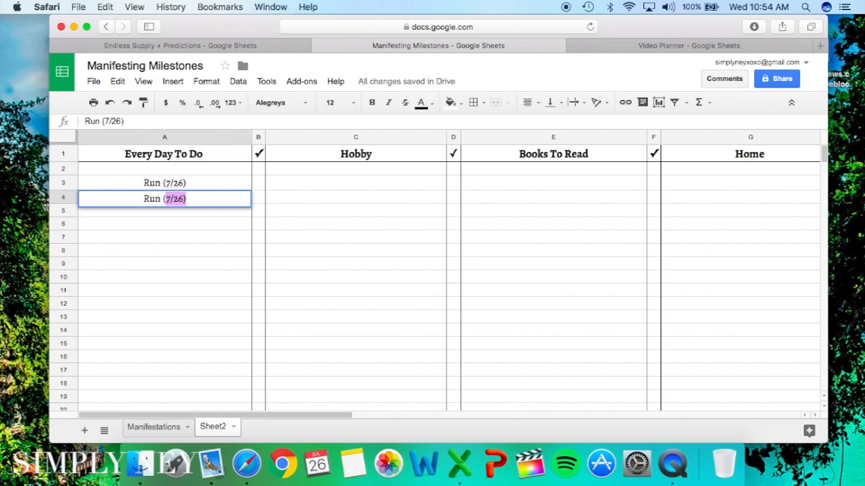
type("(7/28)")
left_click(261, 201)
left_click(176, 203)
Step: Enter "Test Drive Car" in cell A5, correcting the capitalization of "Car"
left_click(176, 218)
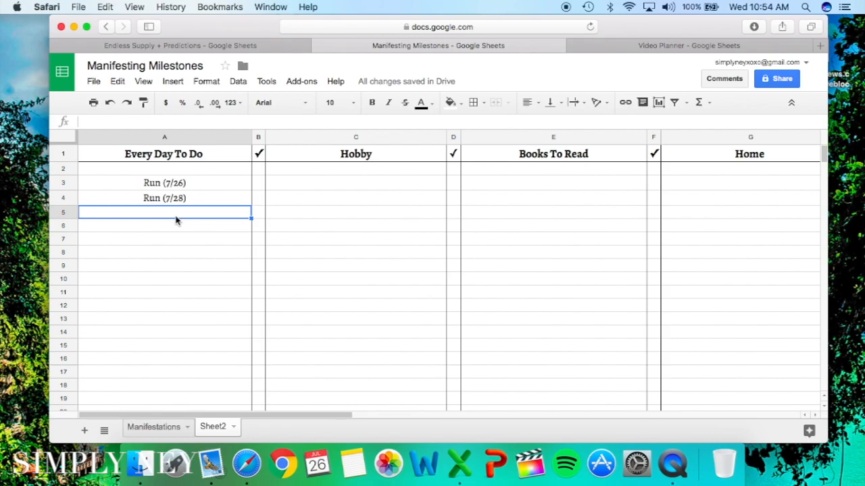
type("Test Drive")
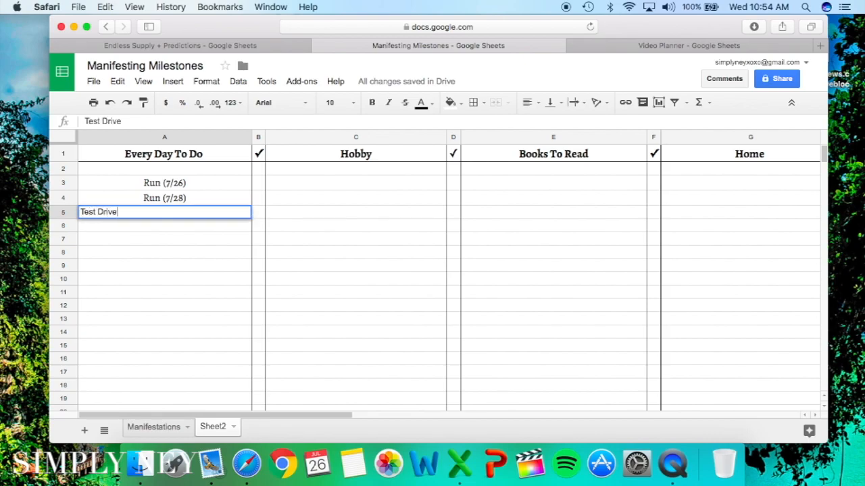
type(" CAr")
key("Return")
double_click(159, 213)
key("BackSpace")
key("BackSpace")
type("ar")
key("Return")
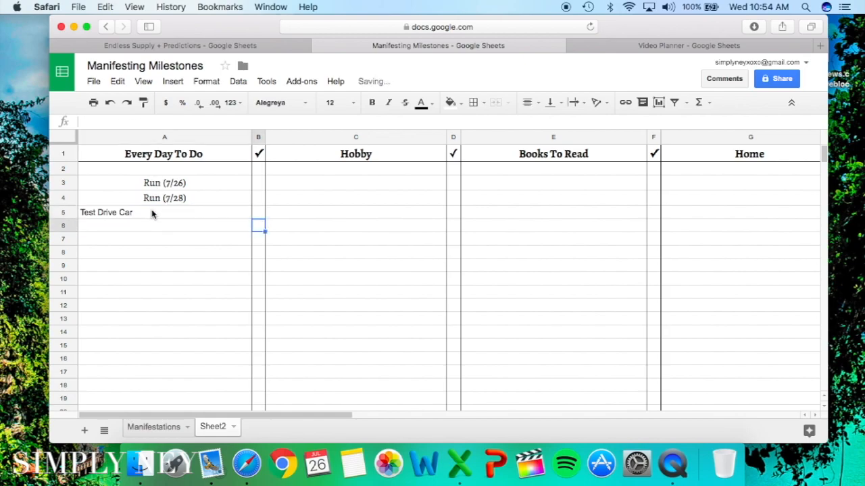
Step: Copy the formatting of the Run (7/28) cell to Test Drive Car and the empty cells below it in column A
left_click(146, 200)
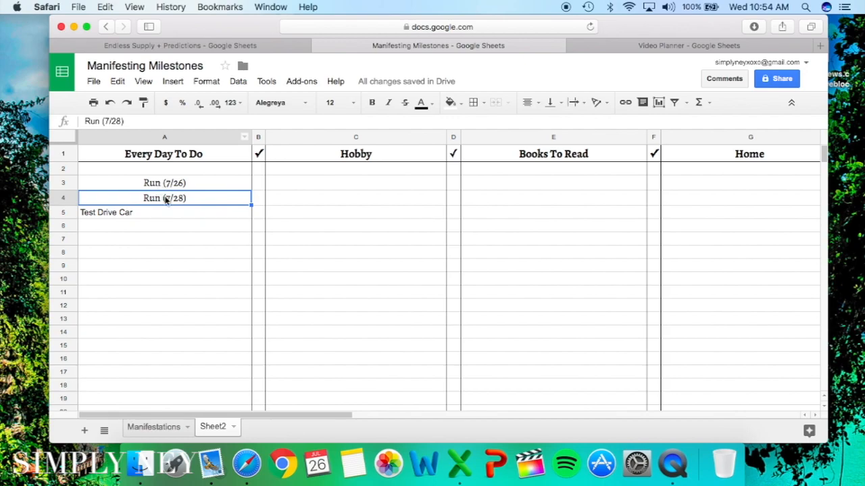
left_click(146, 103)
left_click(138, 214)
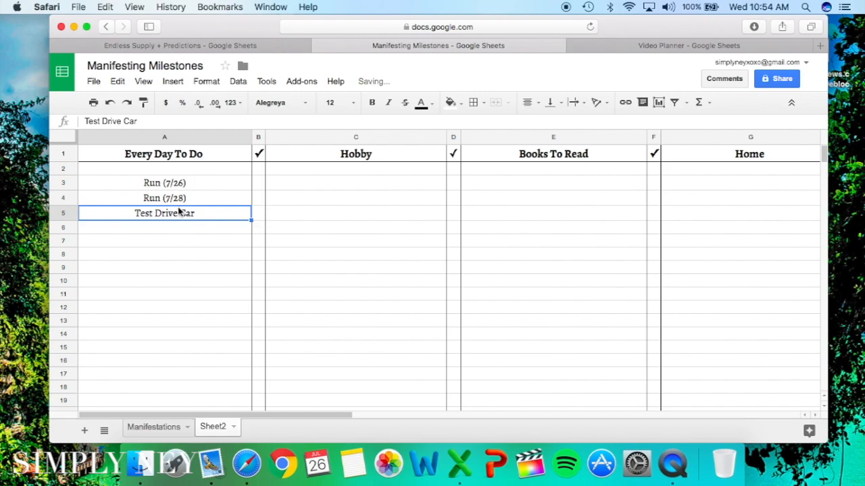
left_click(144, 102)
mouse_move(183, 234)
left_mouse_down()
mouse_move(175, 460)
mouse_move(189, 433)
left_mouse_up()
left_click(173, 252)
left_click(171, 225)
left_click(173, 212)
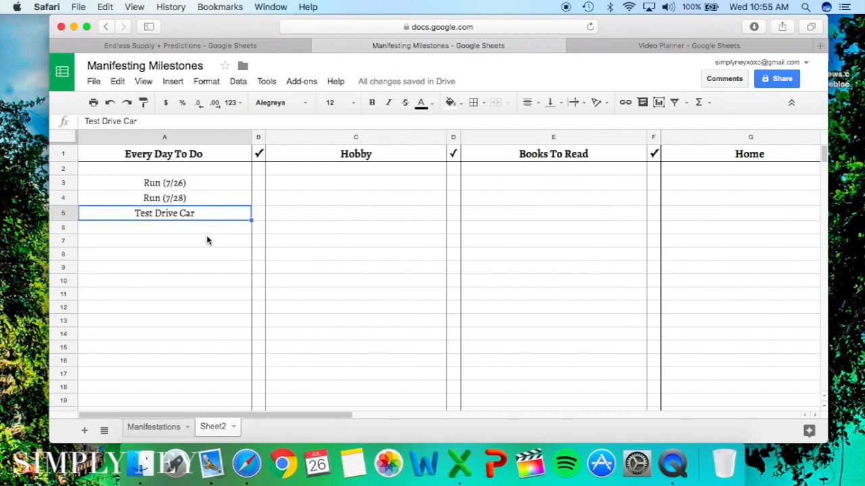
Step: Enter "Open Houses" in cell A6 under Every Day To Do
left_click(201, 237)
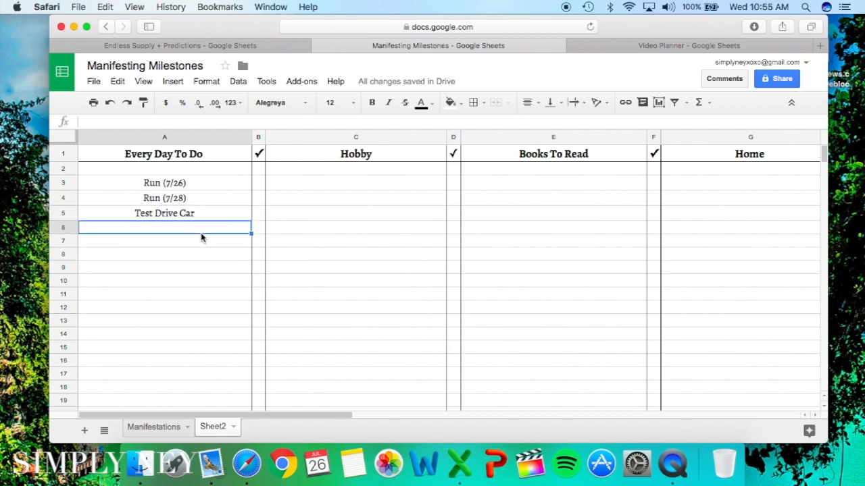
type("Open Houses")
left_click(373, 256)
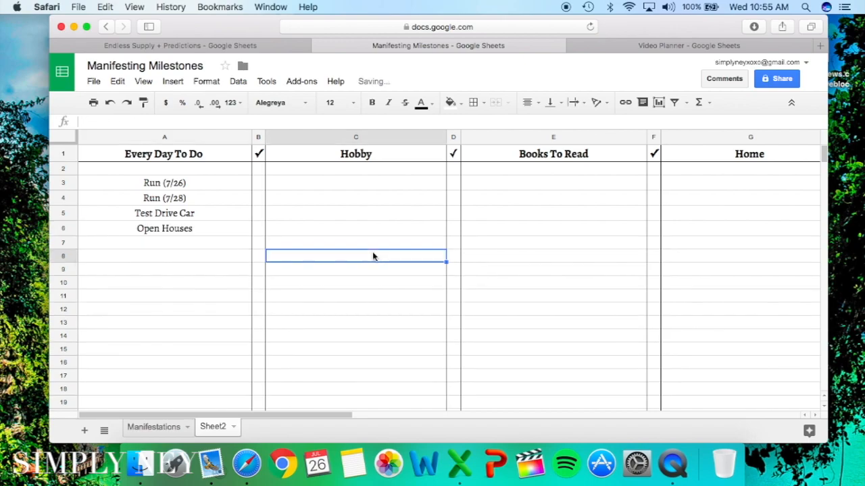
left_click(199, 246)
left_click(199, 229)
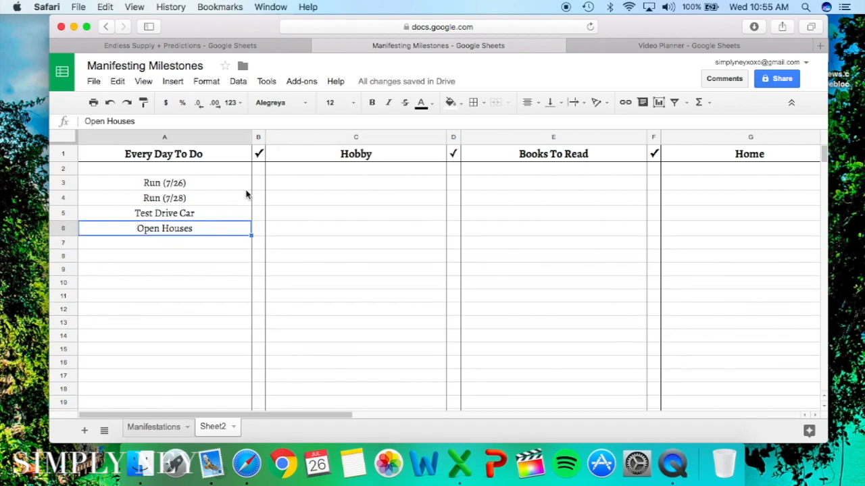
left_click_drag(203, 154, 168, 348)
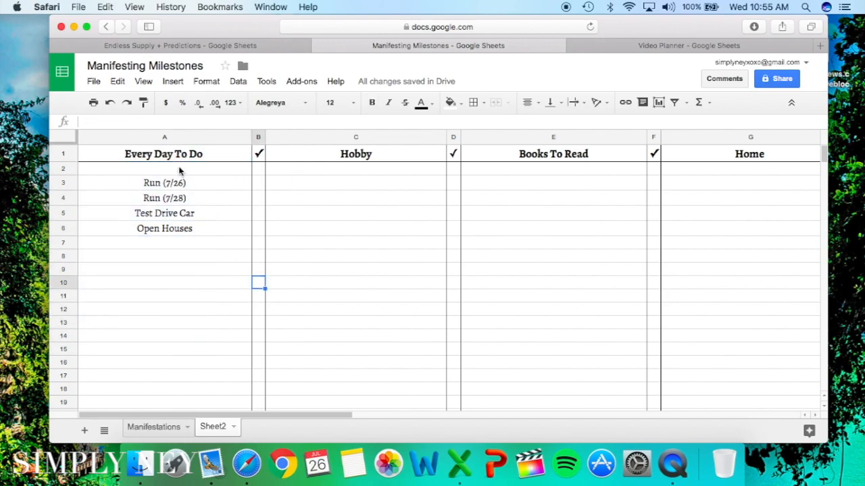
left_click(177, 159)
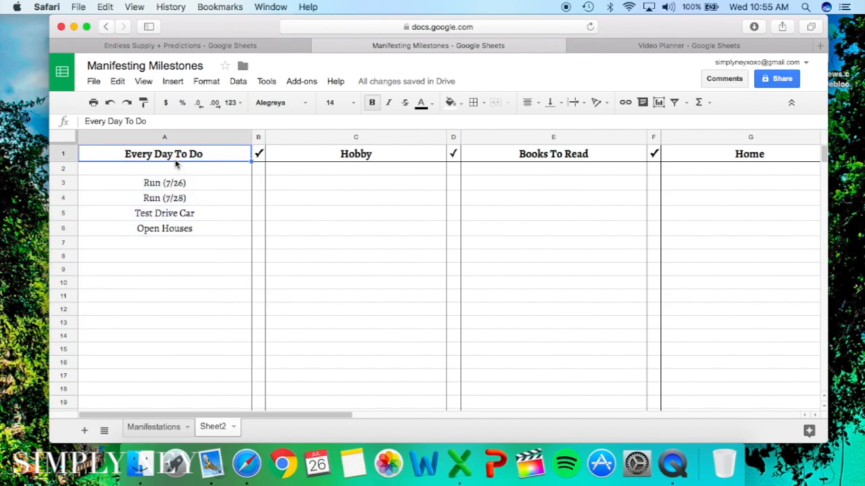
left_click(344, 190)
left_click(354, 158)
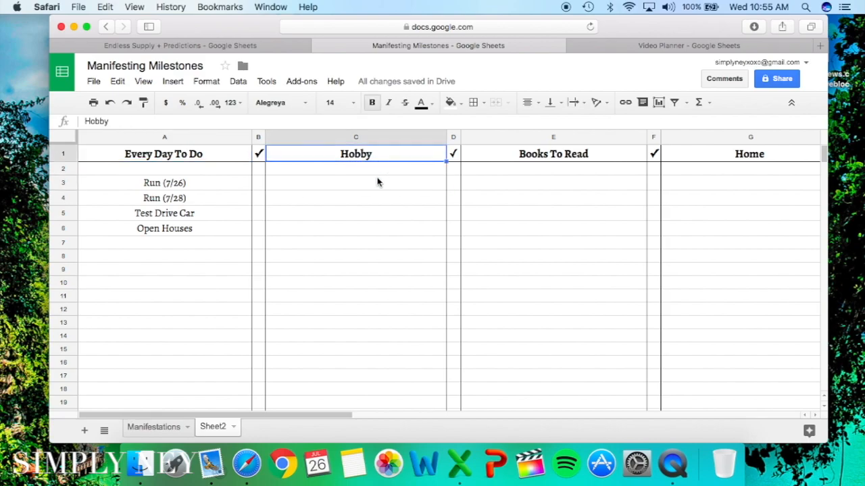
left_click_drag(377, 170, 372, 202)
left_click(367, 248)
Step: Enter "Finish Drawing" in cell C3 and "Put Drawing on Etsy" in cell C4 under Hobby
left_click(340, 193)
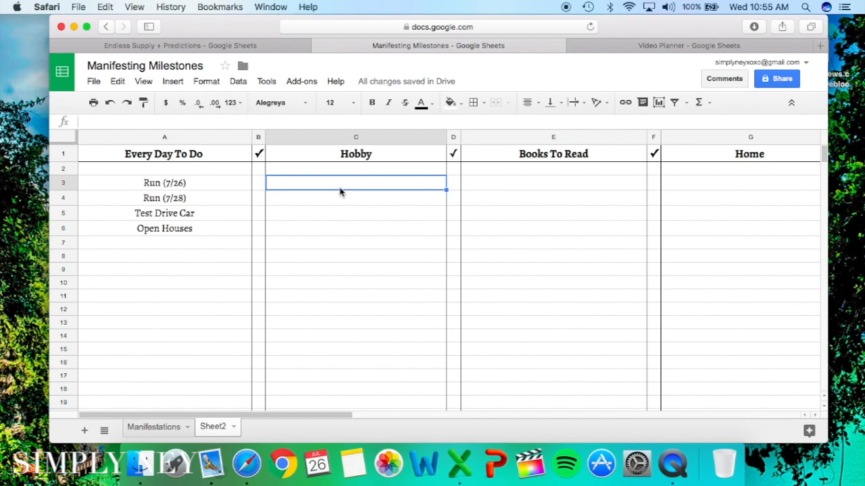
type("Finish Drawing")
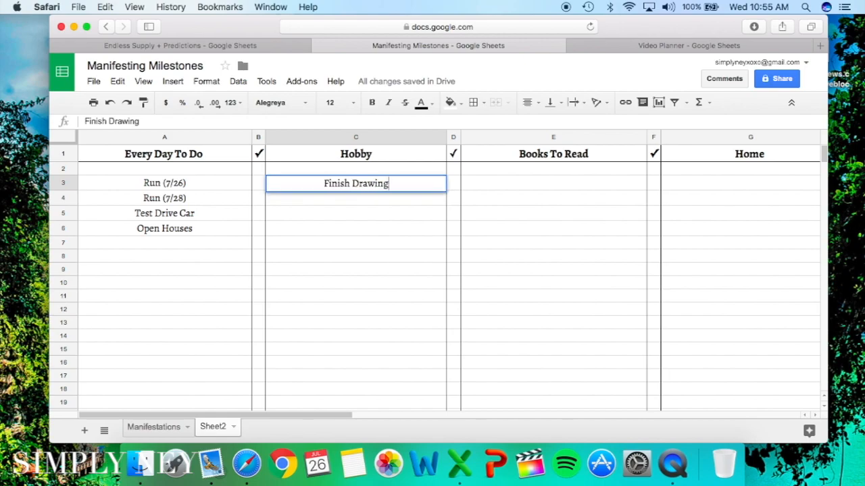
left_click(371, 200)
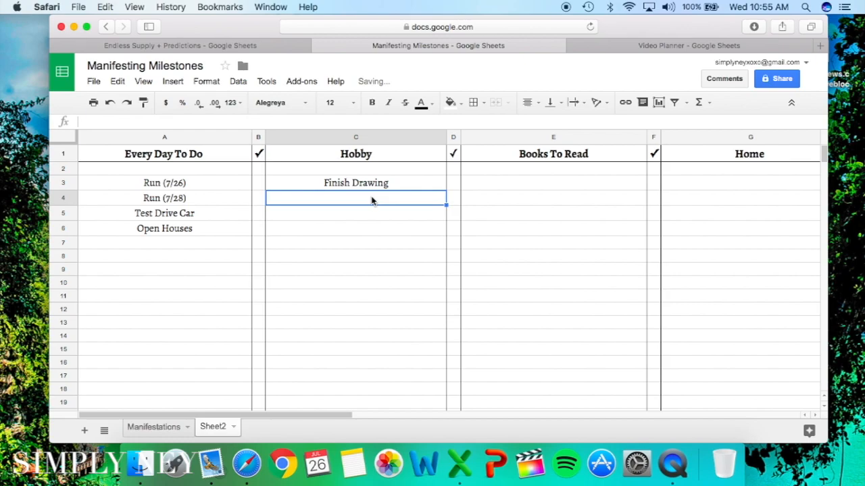
type("Put Drawing on Etsy")
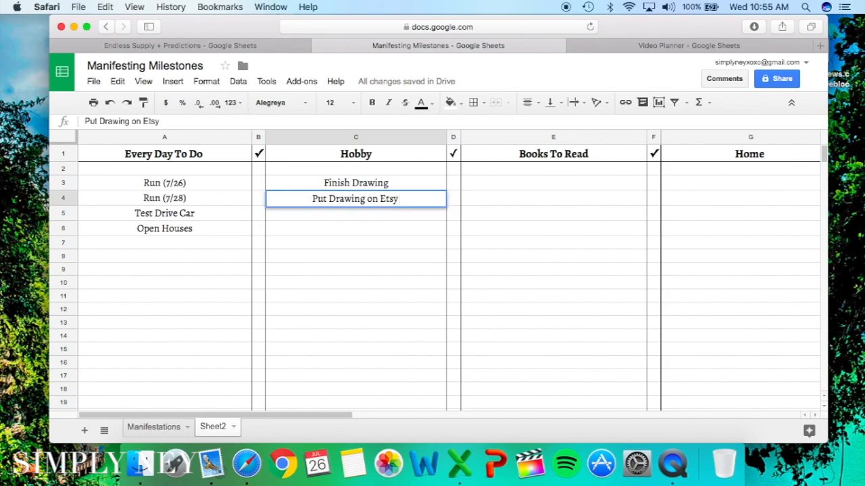
key("Return")
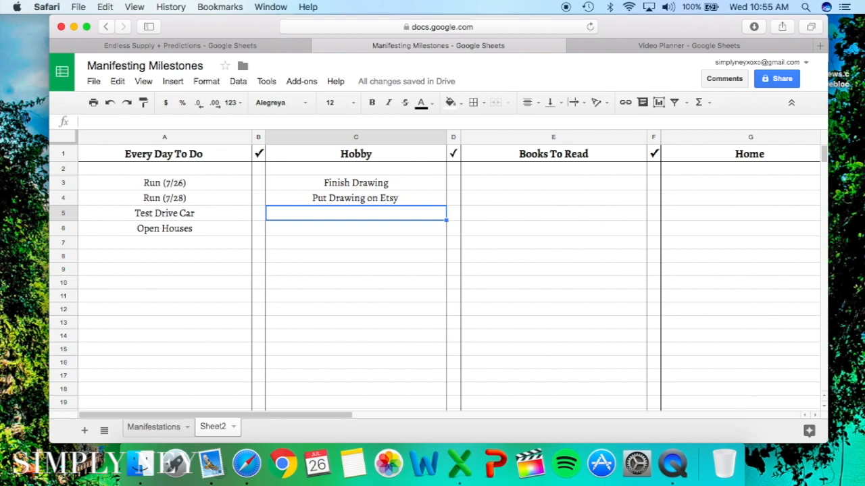
Step: Look over the Hobby, Books To Read, Home and Travel columns of the to-do sheet
left_click_drag(416, 184, 404, 368)
left_click(457, 231)
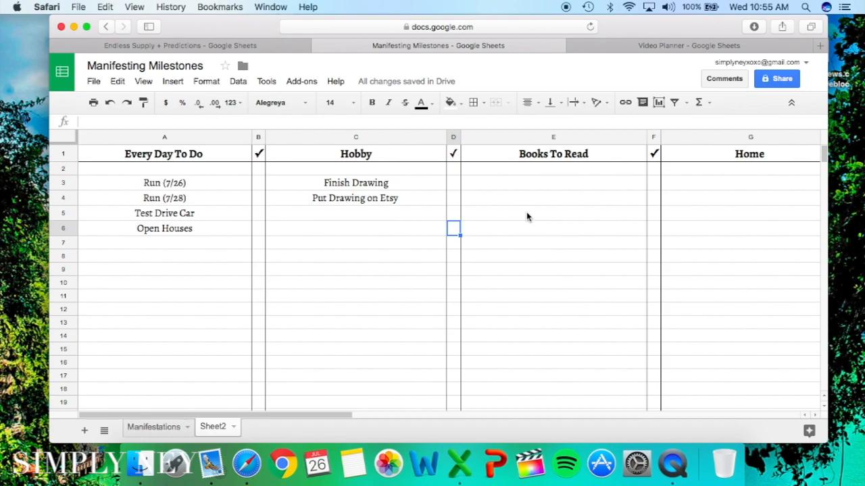
left_click(492, 191)
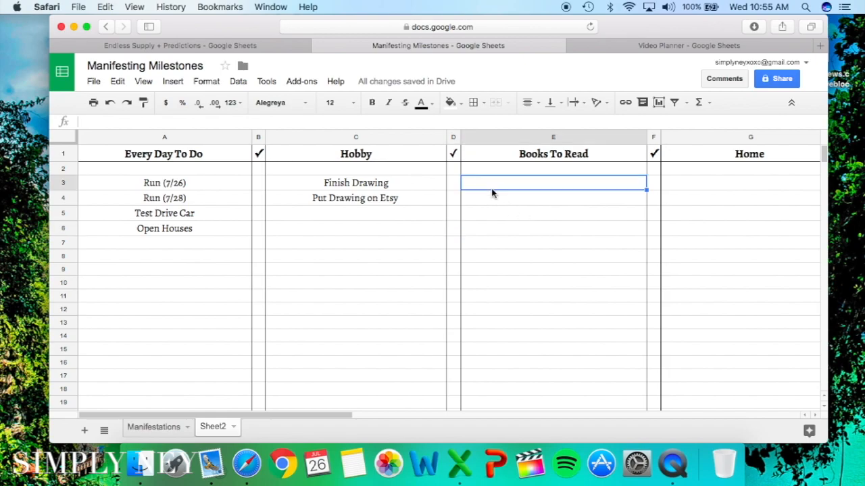
left_click_drag(499, 154, 498, 244)
left_click(554, 232)
scroll(554, 231, "right", 8)
scroll(427, 169, "left", 4)
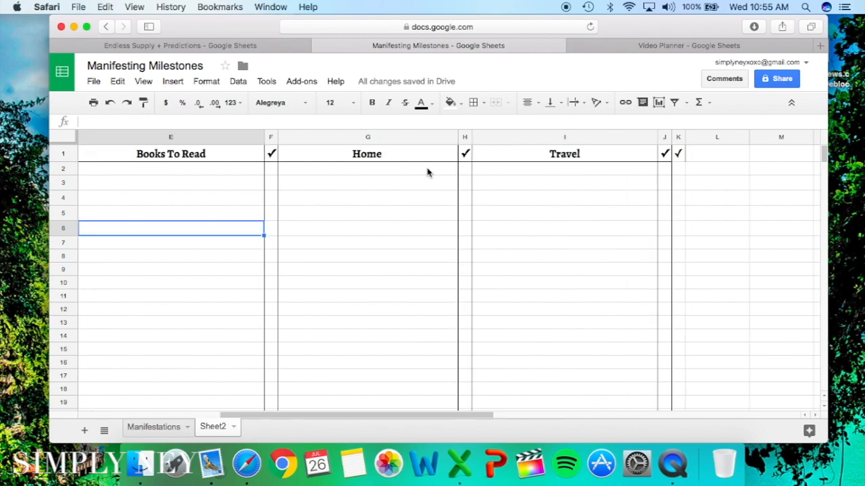
left_click_drag(384, 158, 382, 273)
left_click(651, 196)
left_click_drag(611, 156, 604, 252)
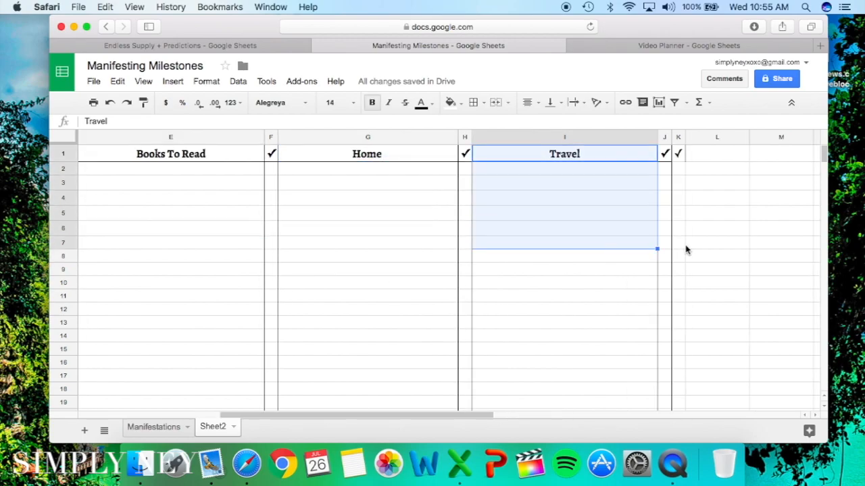
scroll(686, 250, "left", 5)
left_click_drag(222, 243, 177, 372)
scroll(376, 215, "down", 20)
scroll(377, 215, "up", 20)
scroll(376, 215, "right", 10)
scroll(376, 215, "left", 10)
Step: Copy the spare check mark from cell K1 into cell B5 beside Test Drive Car
left_click(250, 216)
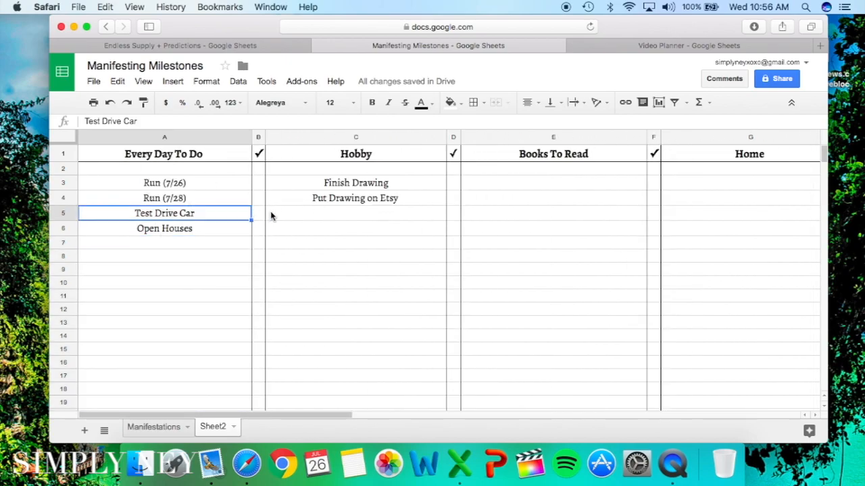
left_click(262, 215)
scroll(392, 212, "right", 5)
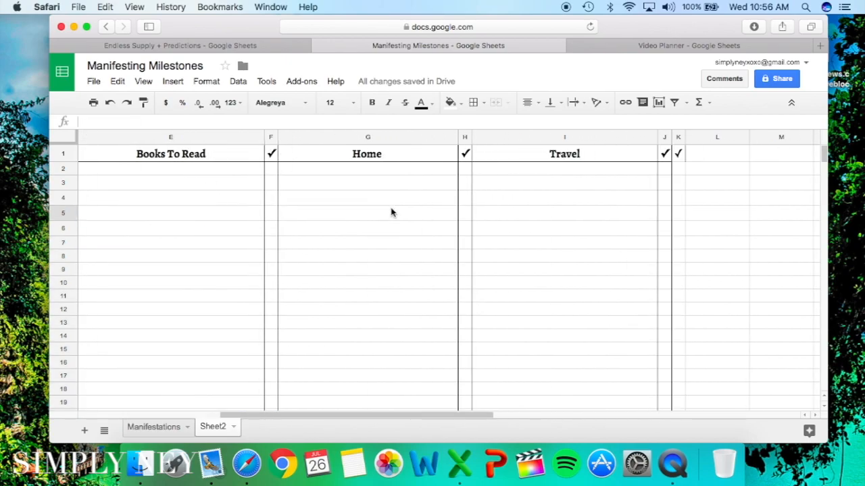
left_click(678, 154)
key("super+c")
left_click(690, 174)
left_click(678, 161)
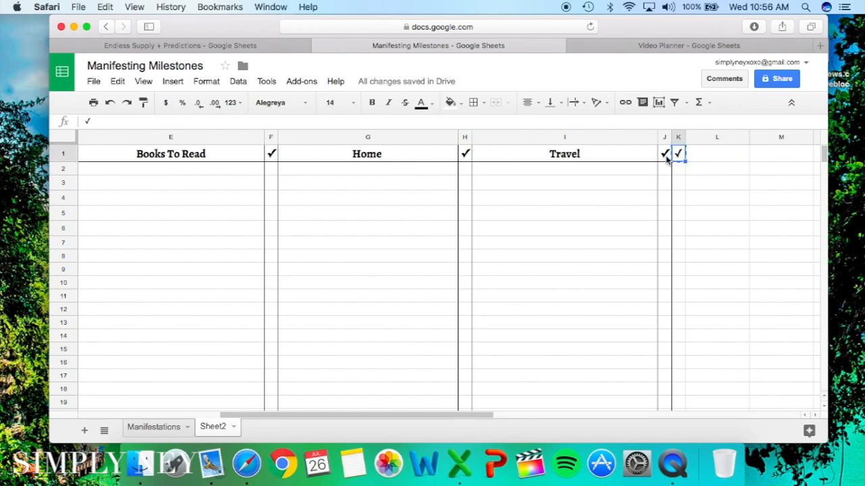
left_click(707, 159)
left_click(678, 159)
scroll(593, 193, "left", 5)
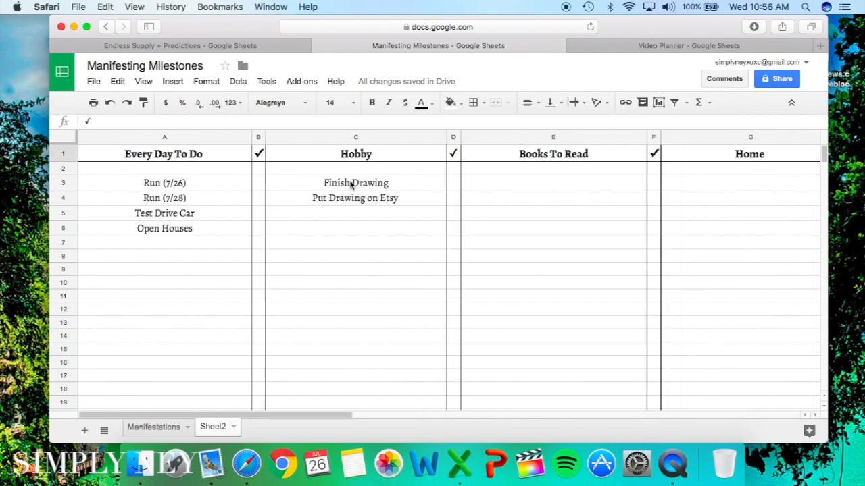
left_click(260, 215)
key("super+v")
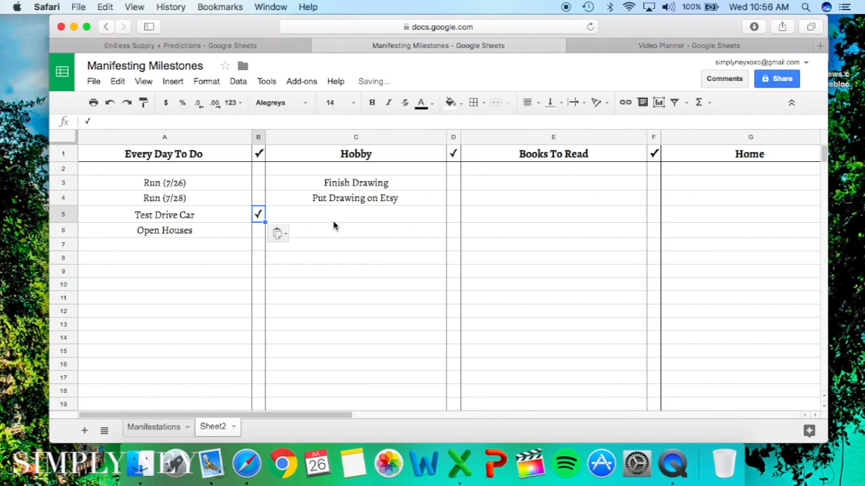
left_click(333, 226)
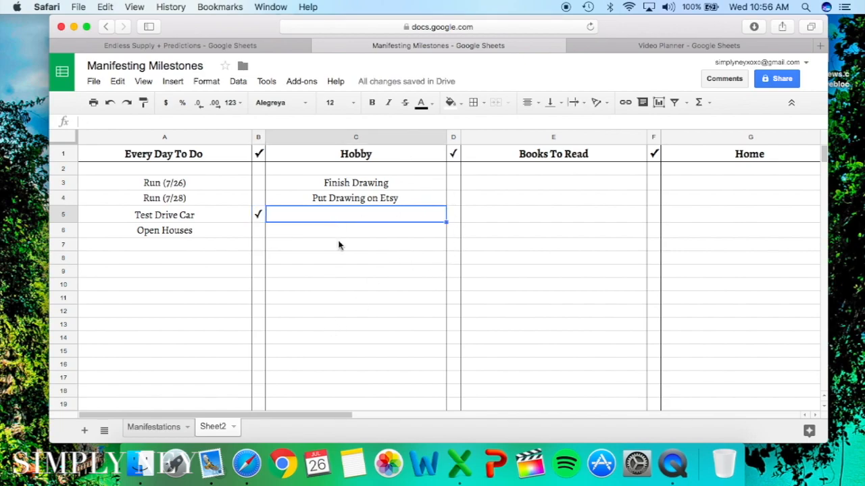
Step: Apply strikethrough to the Test Drive Car entry in cell A5
left_click(188, 216)
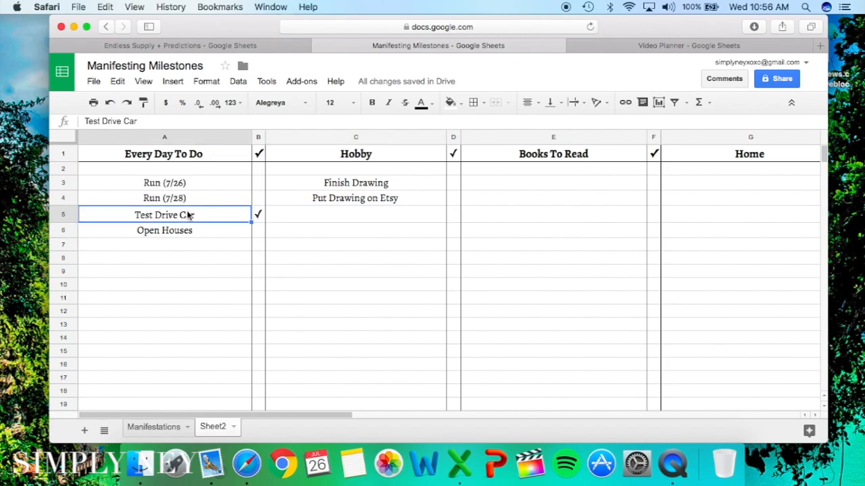
left_click(404, 103)
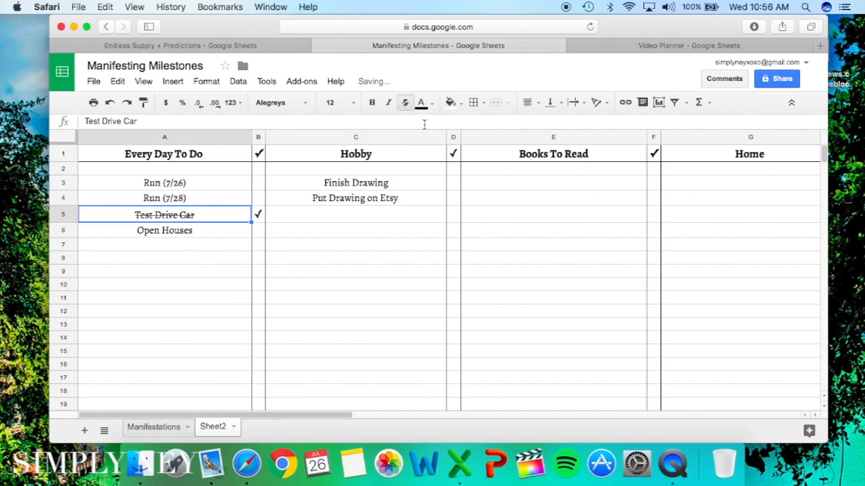
left_click(304, 302)
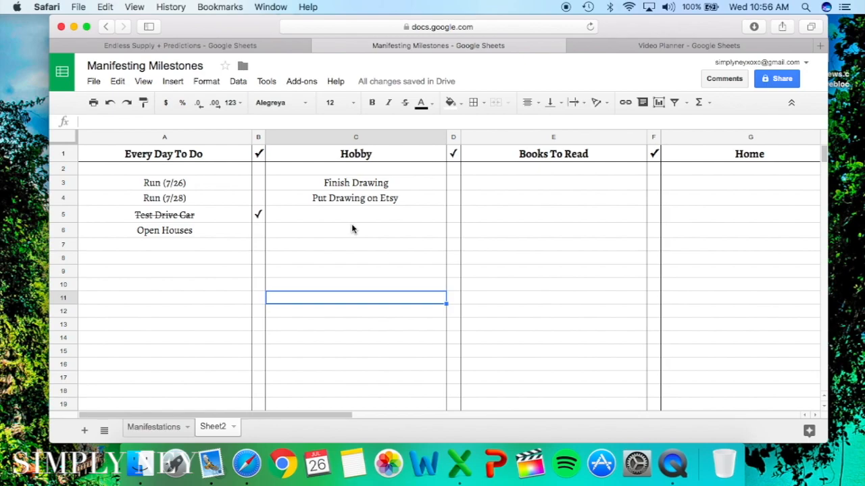
left_click_drag(162, 247, 716, 437)
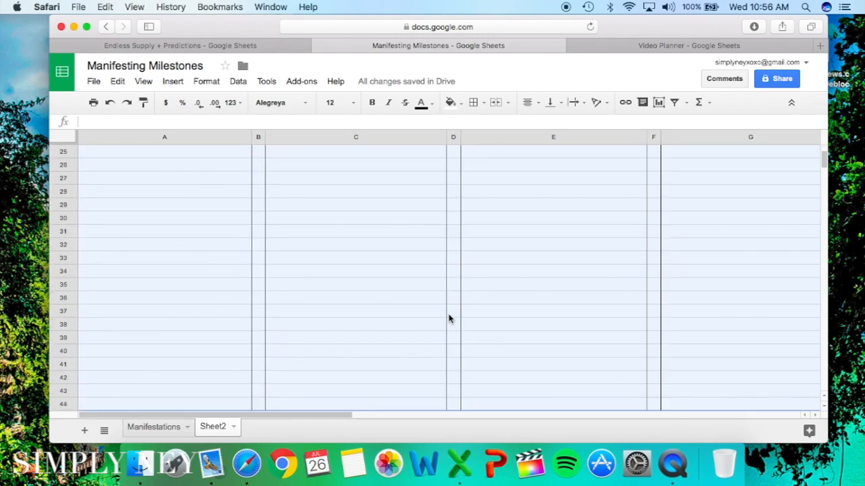
left_click(448, 318)
scroll(448, 318, "up", 10)
left_click(261, 215)
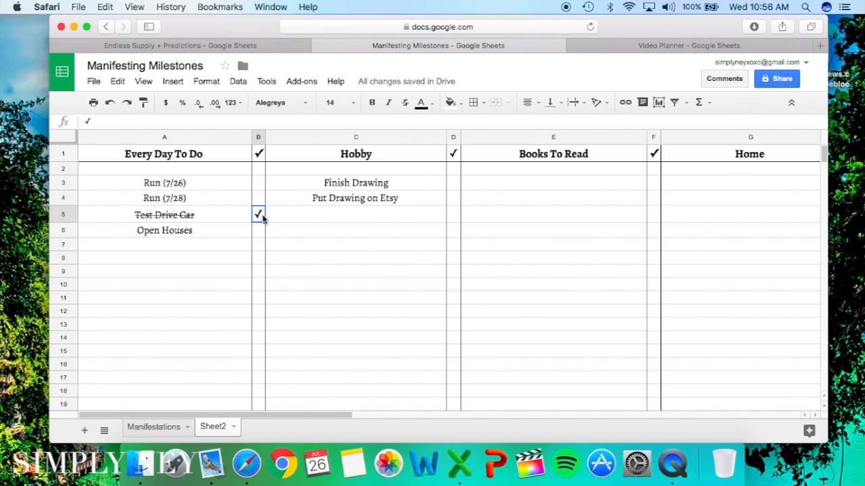
left_click(349, 201)
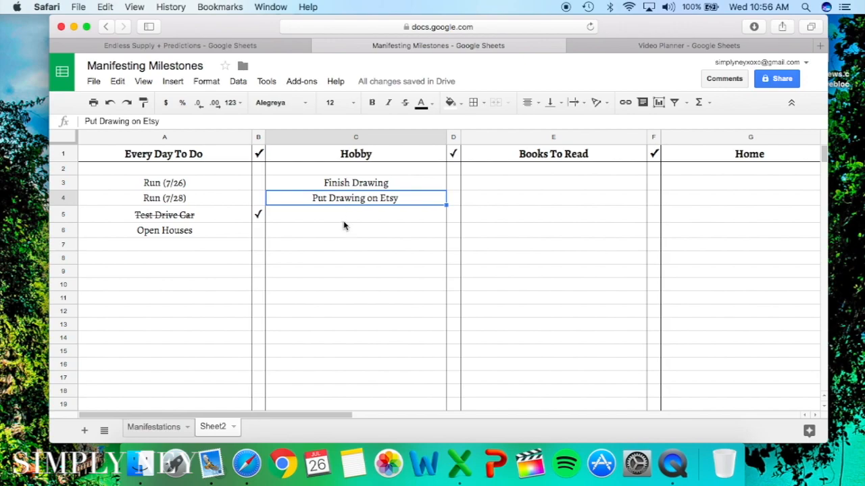
left_click(371, 220)
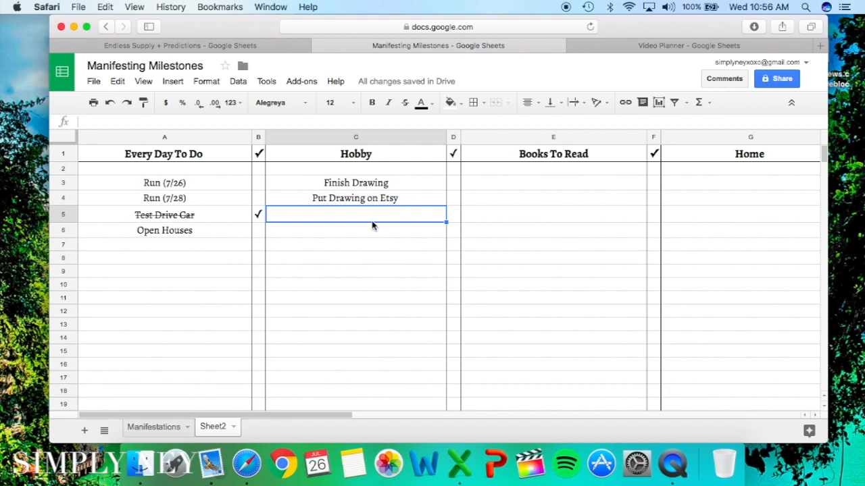
Step: Enter "Buy New Car" in cell A14, further down the Every Day To Do column
left_click(167, 261)
type("/b")
key("BackSpace")
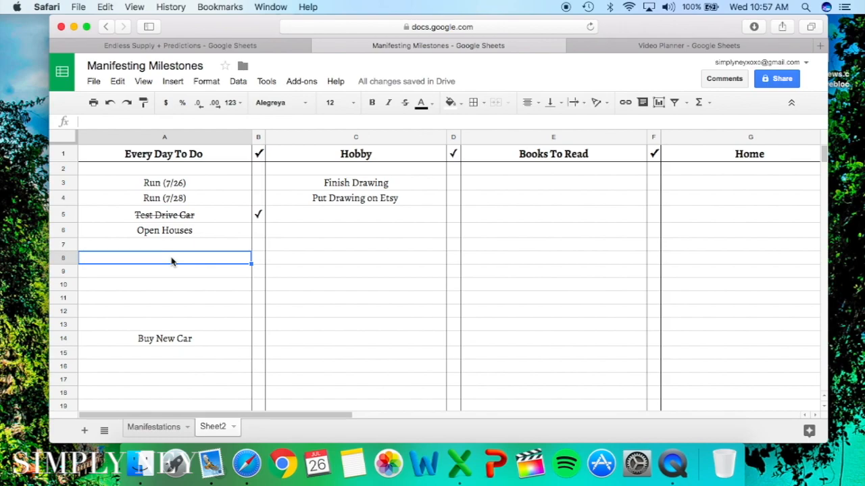
left_click(187, 340)
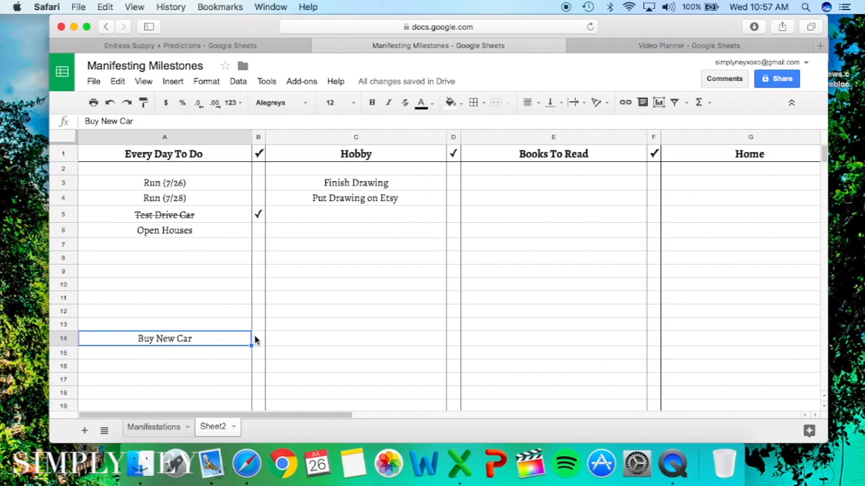
left_click(256, 339)
left_click(261, 244)
left_click(260, 257)
left_click(261, 273)
left_click(261, 286)
Step: Enter "Find New Source of Income" in cell A13, directly above Buy New Car
left_click(203, 323)
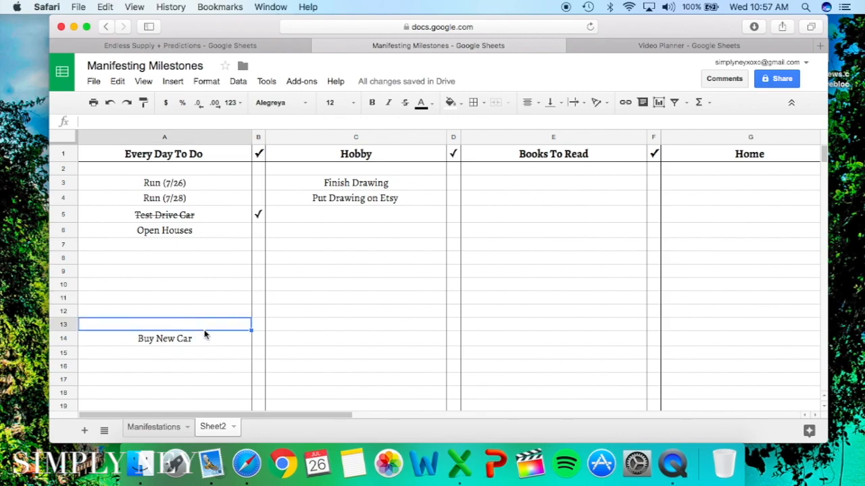
type("Find New Source of Income")
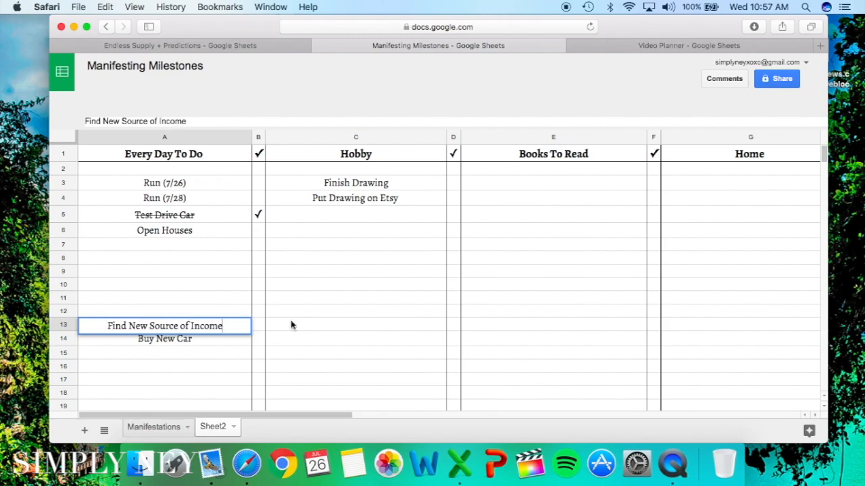
left_click(290, 322)
left_click(197, 336)
left_click(182, 314)
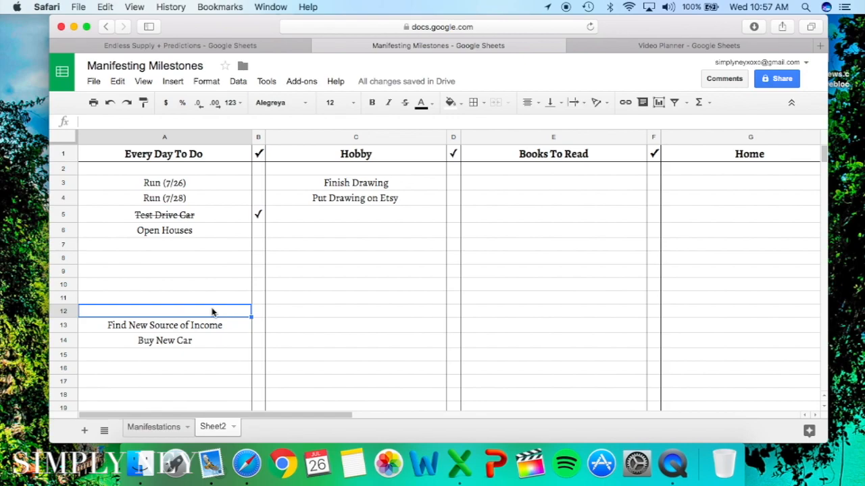
key("shift+Down")
key("shift+Down")
left_click(313, 304)
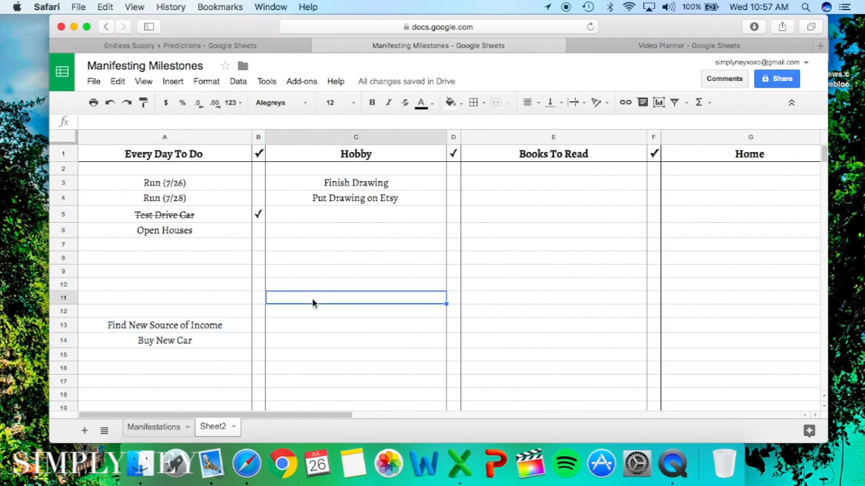
left_click_drag(257, 215, 250, 341)
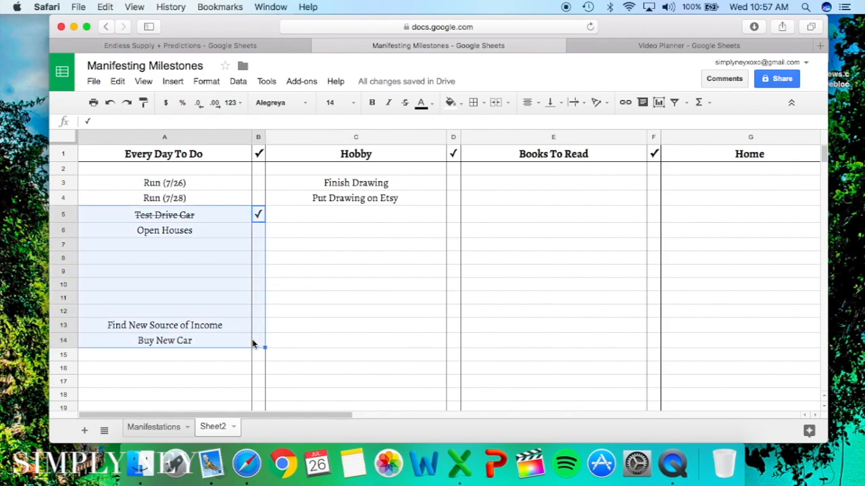
left_click(321, 303)
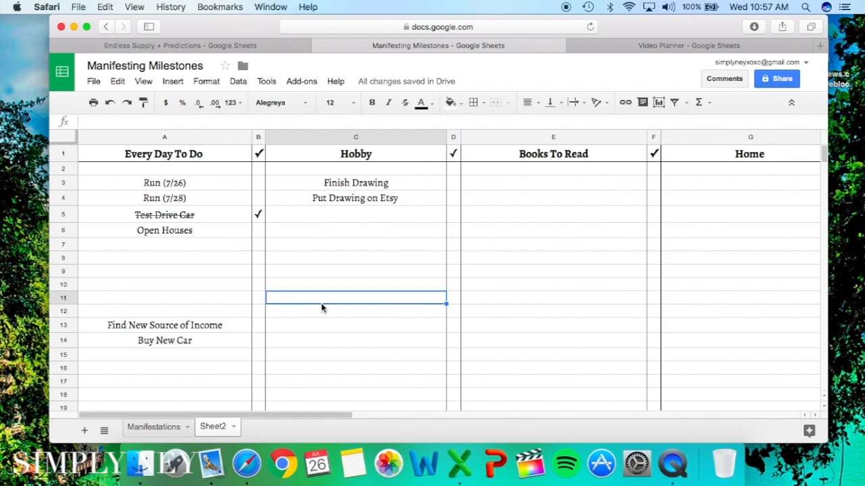
Step: Switch to the Video Planner spreadsheet and look over its July 2017 calendar
left_click(678, 46)
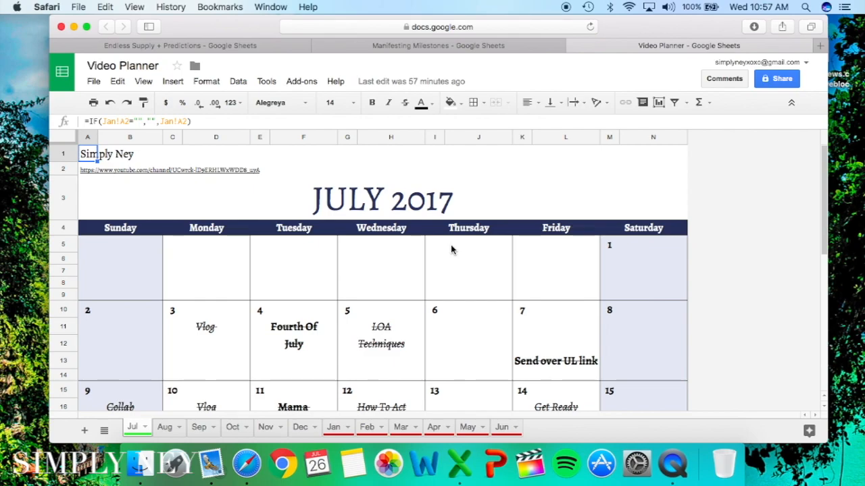
left_click(236, 82)
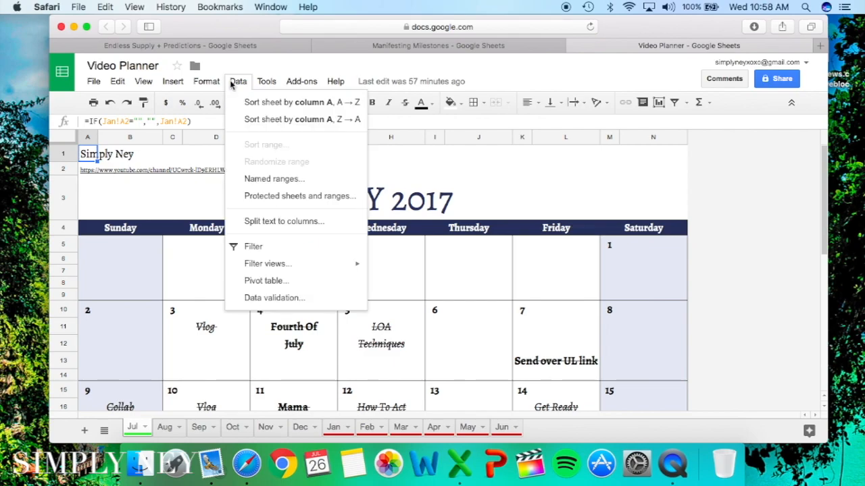
mouse_move(321, 82)
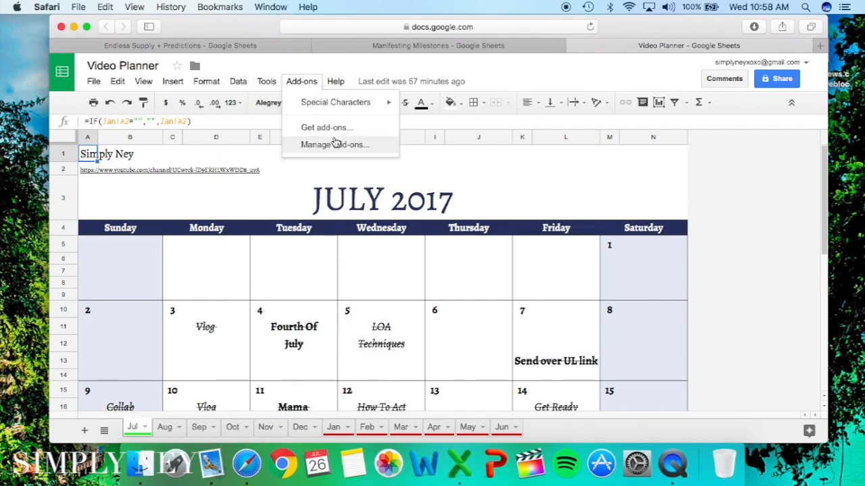
left_click(268, 79)
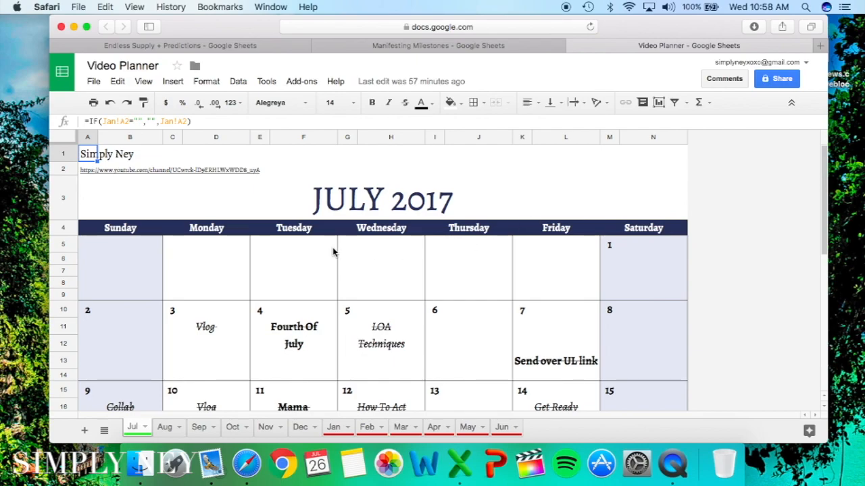
scroll(333, 251, "down", 3)
scroll(331, 252, "up", 3)
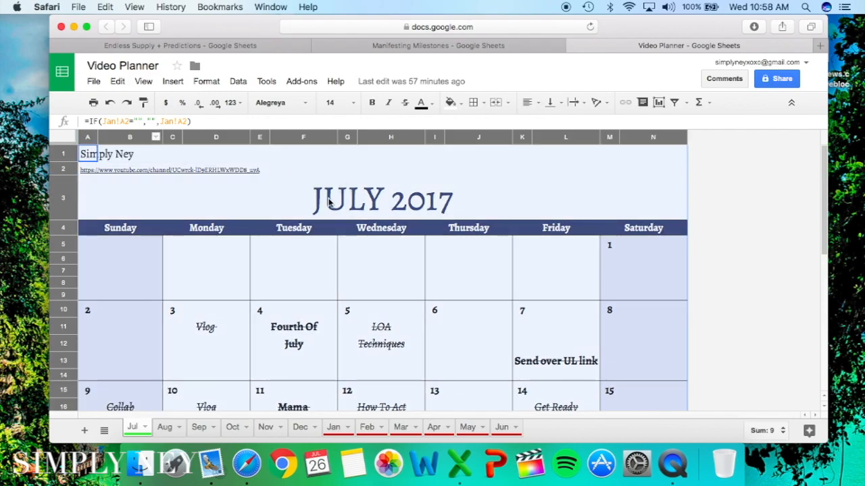
left_click(472, 315)
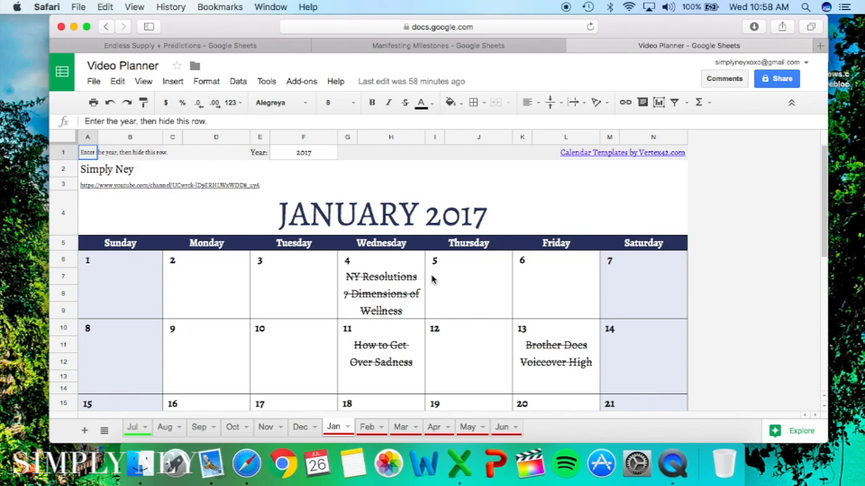
Step: Look through the January 2017 calendar, examining its video entries such as What I Learned In College
scroll(585, 348, "down", 5)
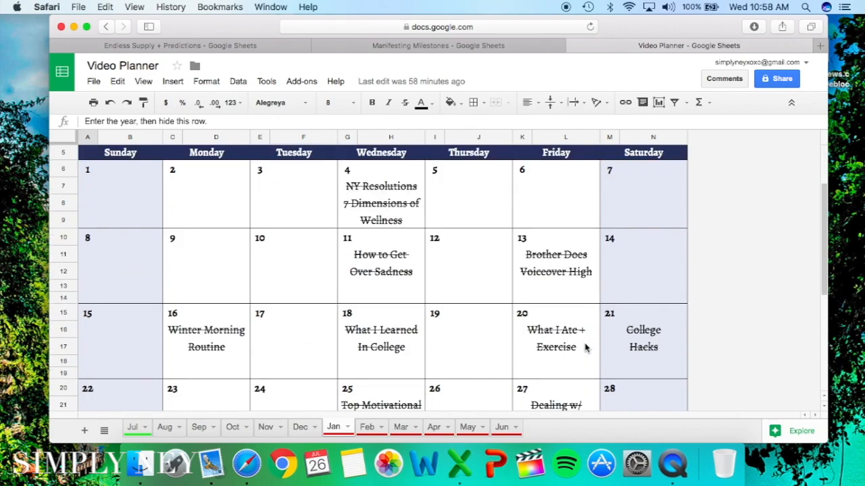
scroll(585, 347, "up", 5)
scroll(585, 347, "down", 5)
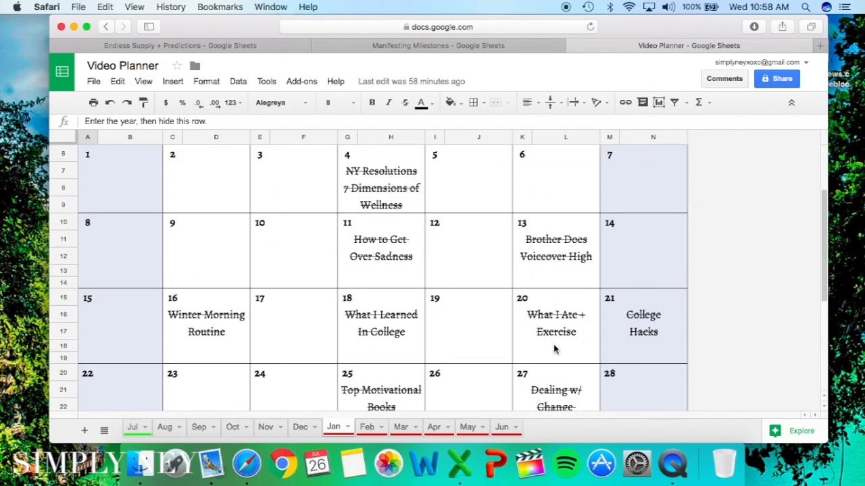
left_click(380, 318)
left_click(392, 336)
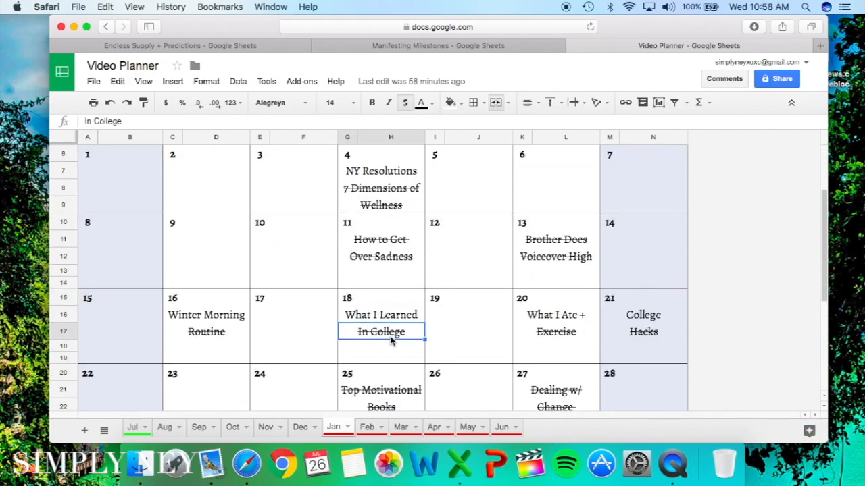
scroll(388, 341, "down", 5)
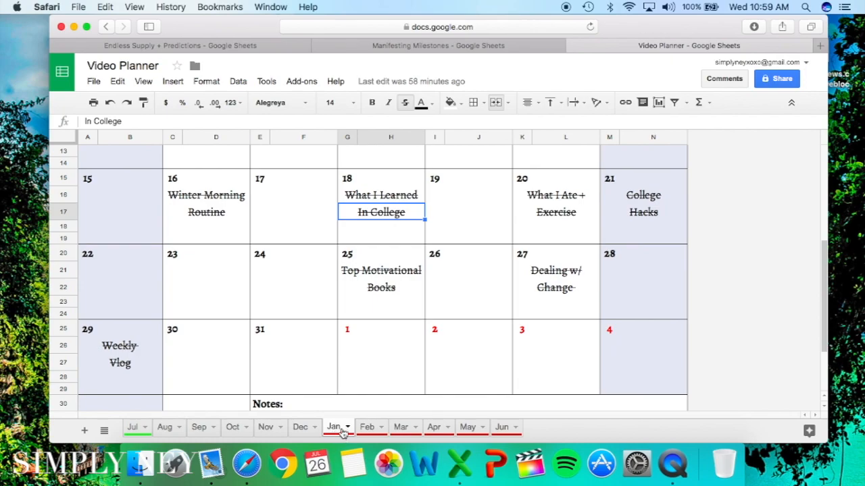
Step: Change the Jan sheet tab's color to green
left_click(347, 428)
mouse_move(376, 312)
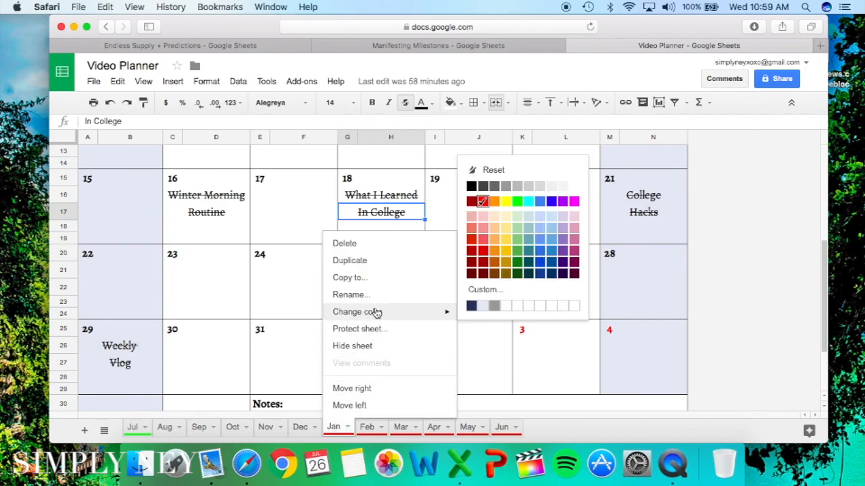
left_click(517, 201)
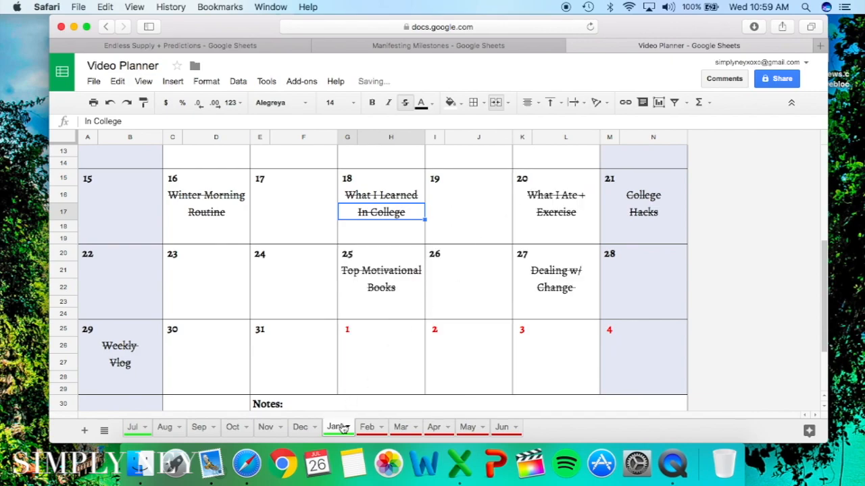
Step: Set the Jan sheet tab's color back to red
left_click(344, 428)
mouse_move(366, 312)
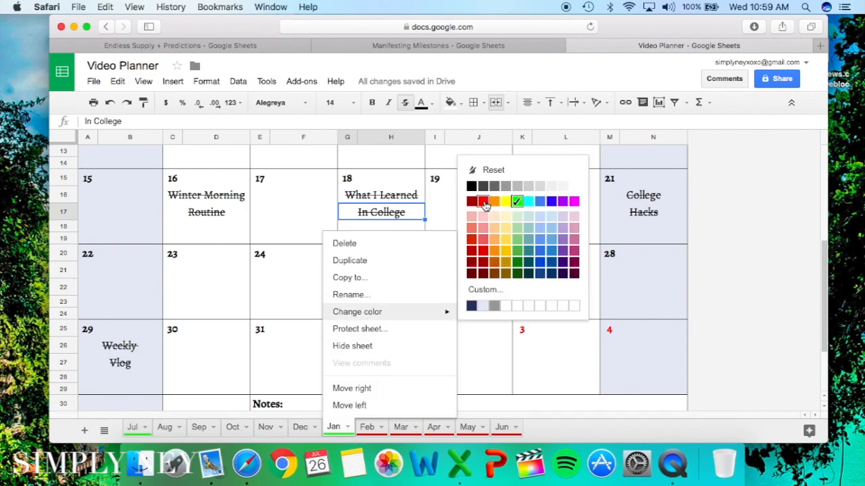
left_click(484, 202)
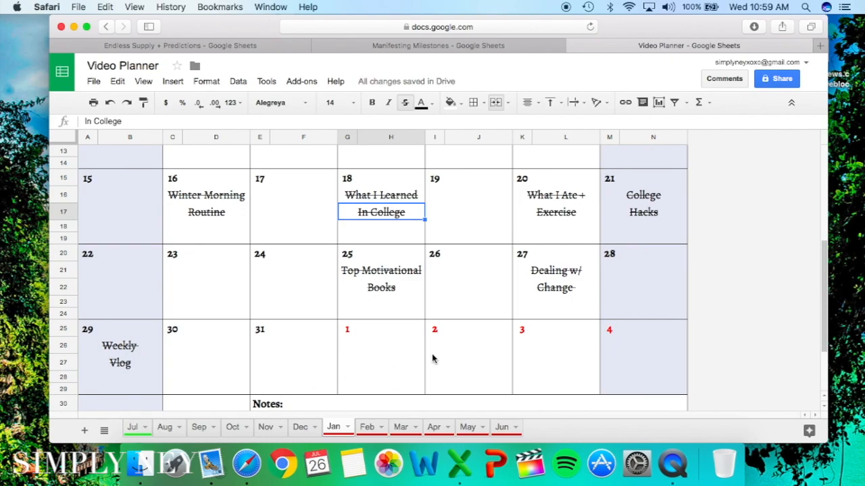
Step: Look at the August, September and October sheets, and return to the January sheet
left_click(169, 429)
left_click(200, 430)
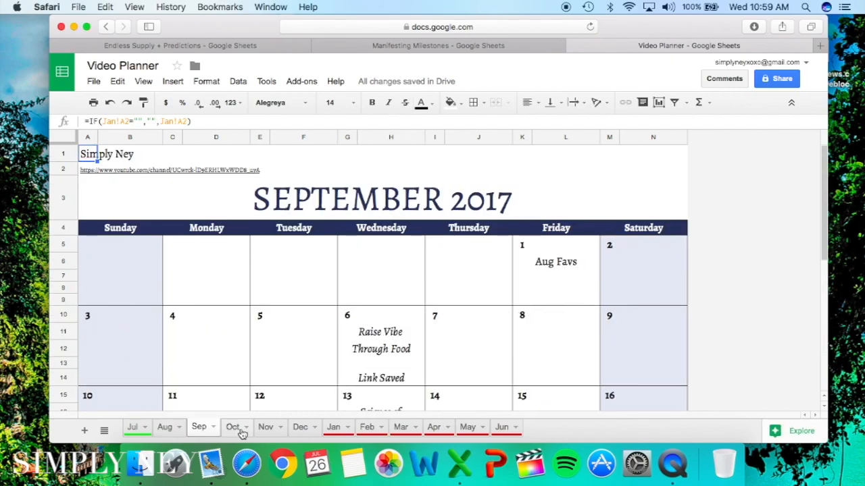
left_click(234, 429)
left_click(335, 428)
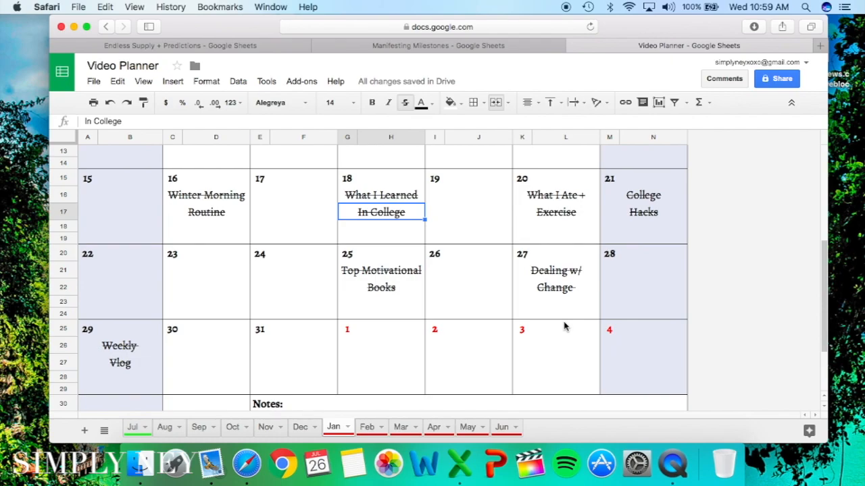
Step: Examine the late January entries, including Top Motivational Books on January 25
scroll(430, 299, "up", 7)
scroll(398, 275, "down", 6)
scroll(397, 275, "down", 2)
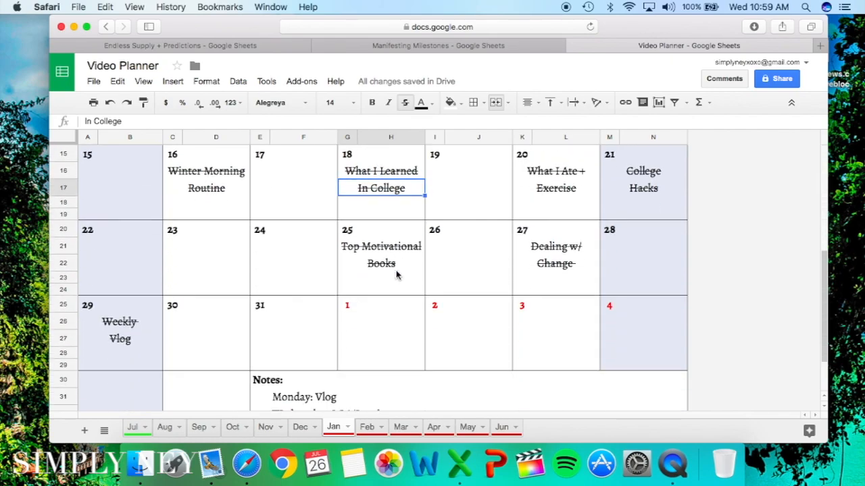
left_click_drag(379, 248, 379, 276)
left_click(493, 309)
Step: Read the Notes below the January calendar, covering the Monday, Wednesday and Friday video themes
scroll(473, 312, "down", 3)
left_click_drag(300, 309, 541, 370)
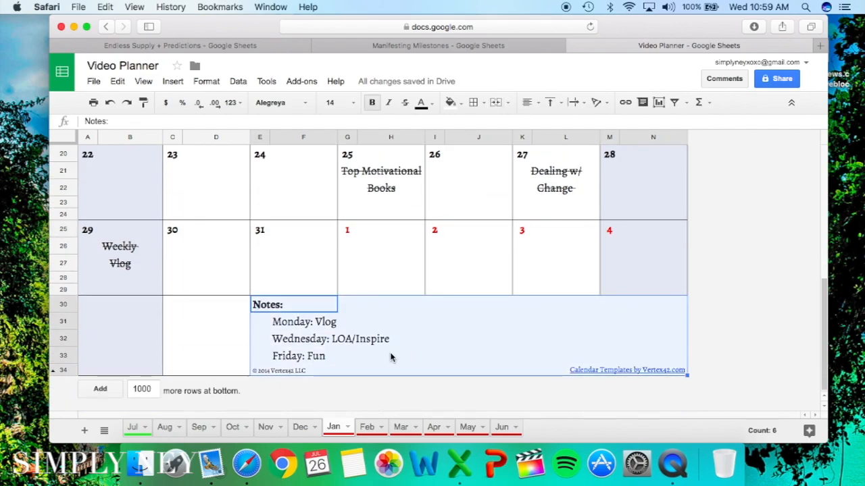
left_click(325, 340)
left_click(322, 324)
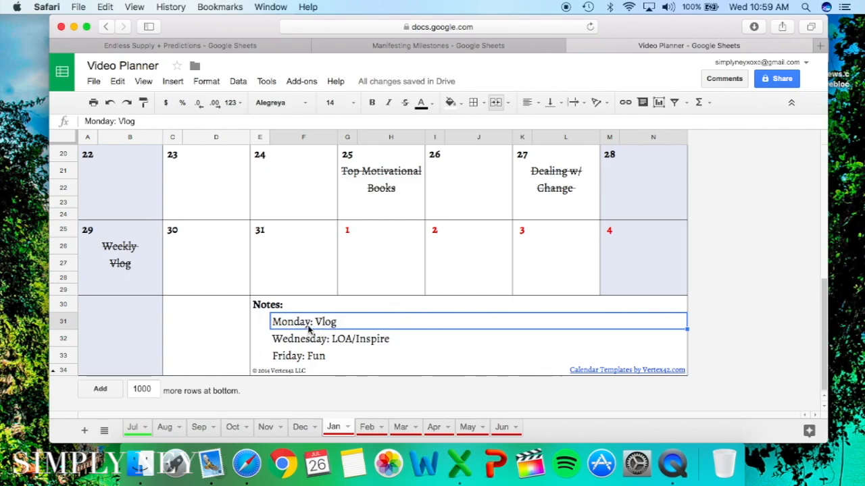
left_click(335, 340)
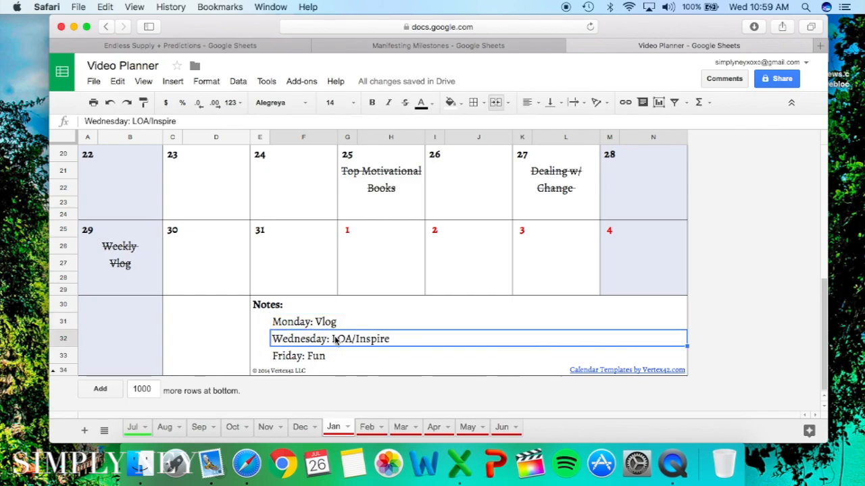
left_click(305, 358)
scroll(413, 281, "up", 10)
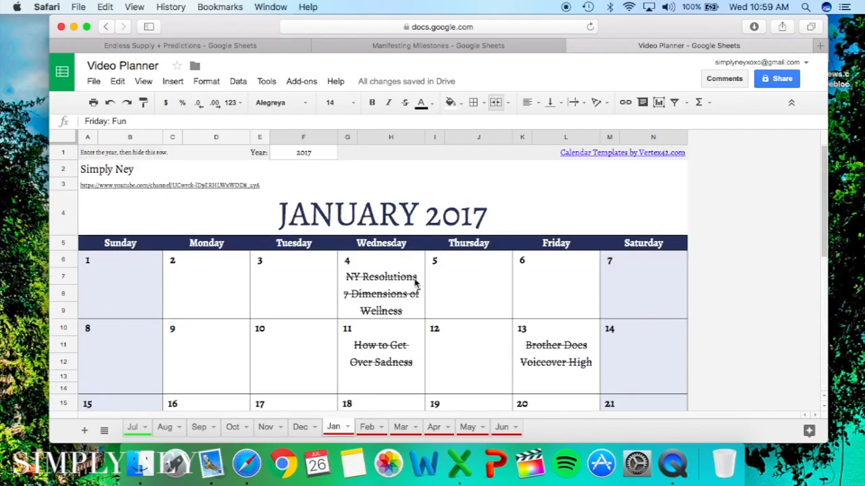
scroll(422, 248, "down", 2)
scroll(423, 248, "up", 2)
Step: Look through the February and March 2017 calendars
left_click(367, 427)
scroll(415, 295, "down", 5)
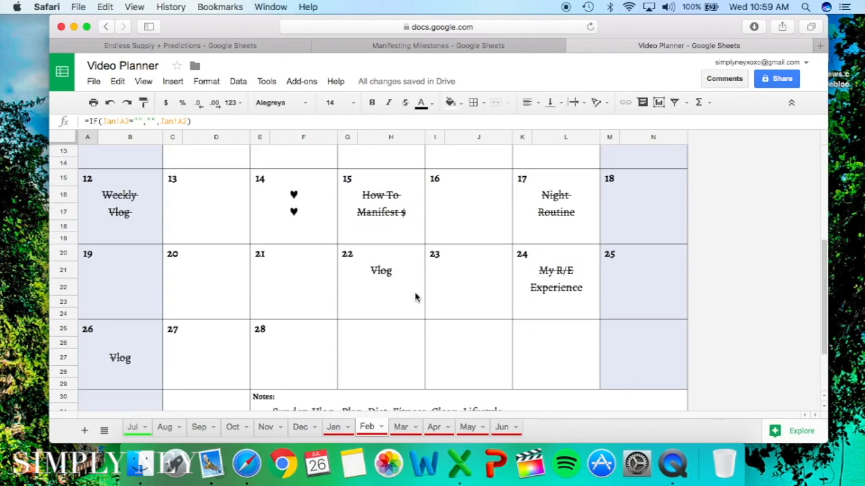
scroll(415, 295, "up", 5)
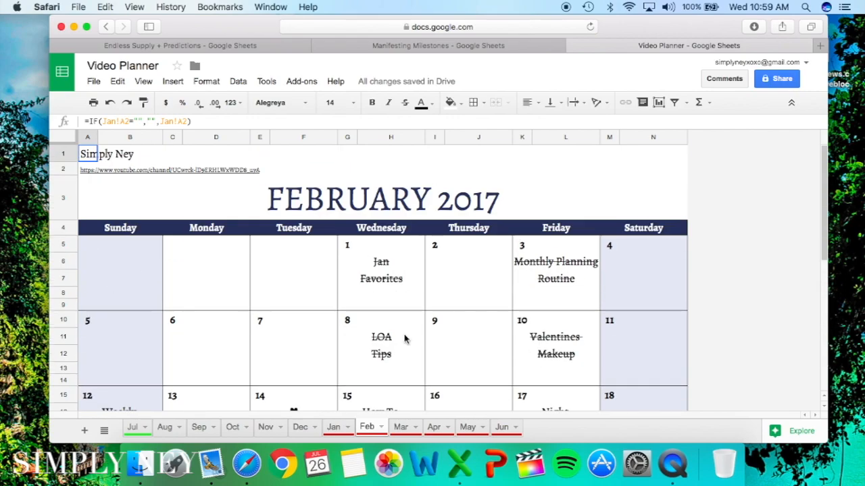
left_click(400, 427)
scroll(428, 287, "down", 5)
scroll(428, 286, "up", 5)
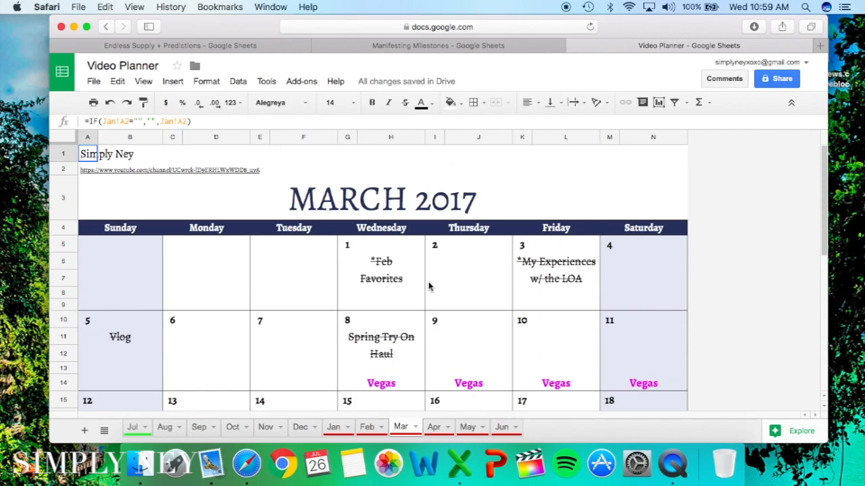
Step: Inspect the Vegas entries on March 8 through 11 and the weeks around them
left_click(389, 389)
left_click(477, 392)
left_click(545, 384)
left_click(637, 385)
scroll(637, 386, "down", 4)
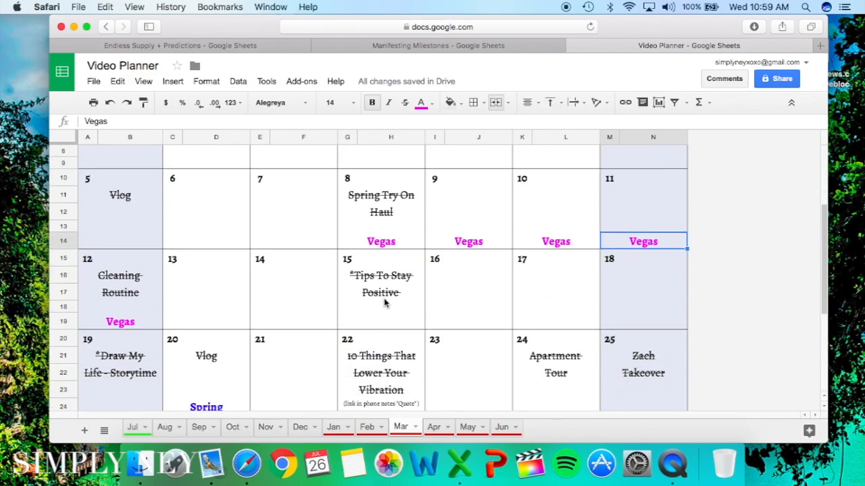
scroll(385, 303, "up", 4)
scroll(379, 308, "down", 1)
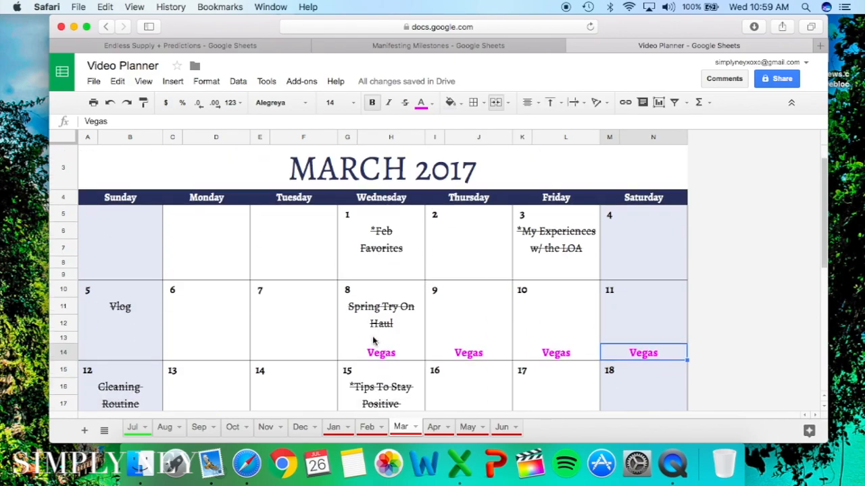
Step: Compare the Spring Try On Haul entry with the Vegas trip days in March, and return to the July sheet
left_click_drag(383, 292, 599, 344)
left_click(522, 327)
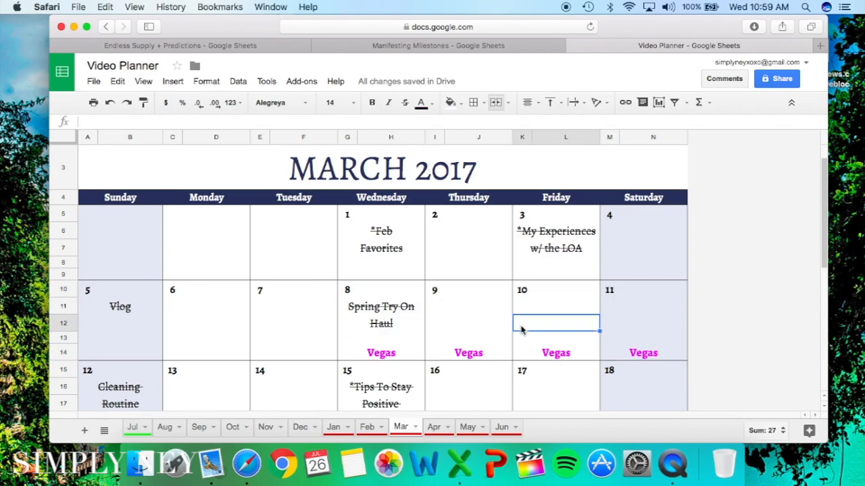
scroll(500, 317, "down", 2)
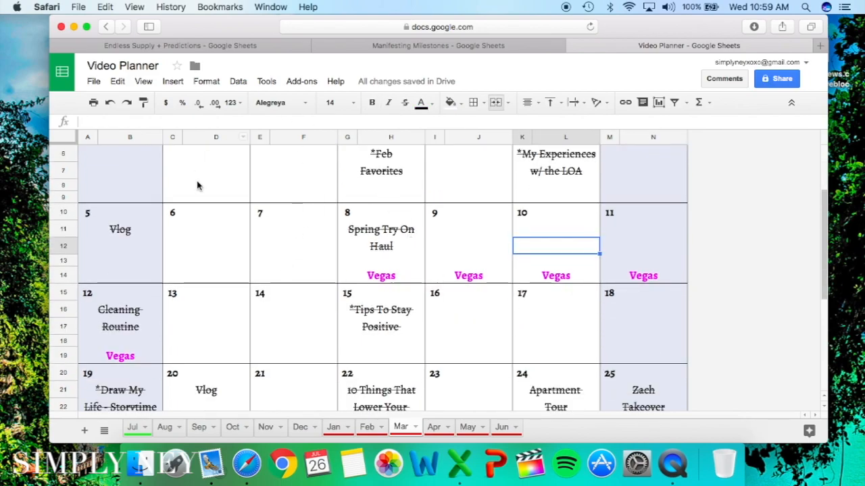
left_click(370, 271)
left_click_drag(457, 276, 602, 295)
left_click(362, 251)
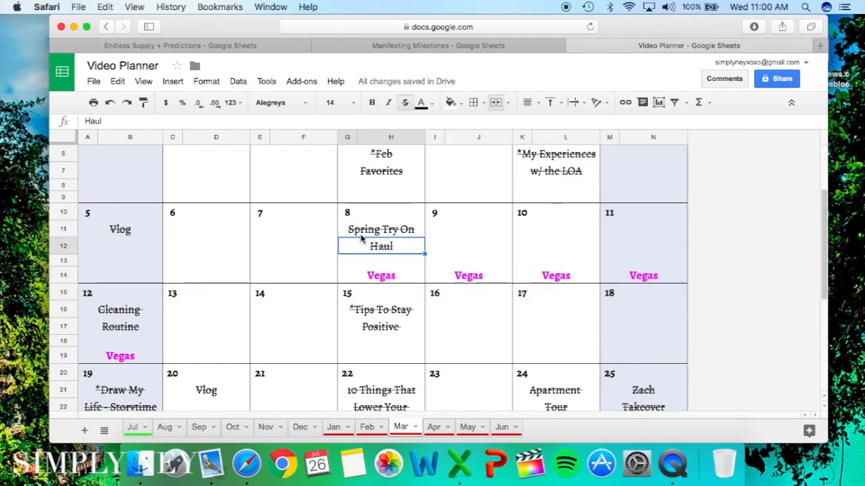
scroll(362, 238, "up", 5)
left_click(135, 427)
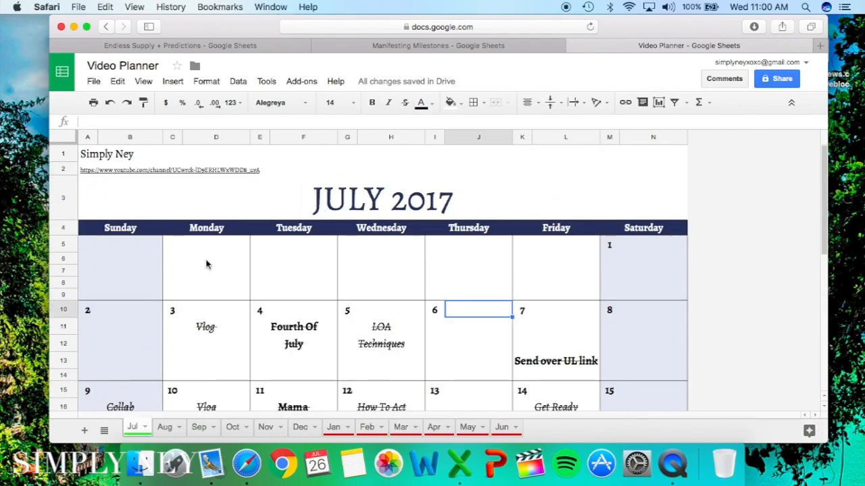